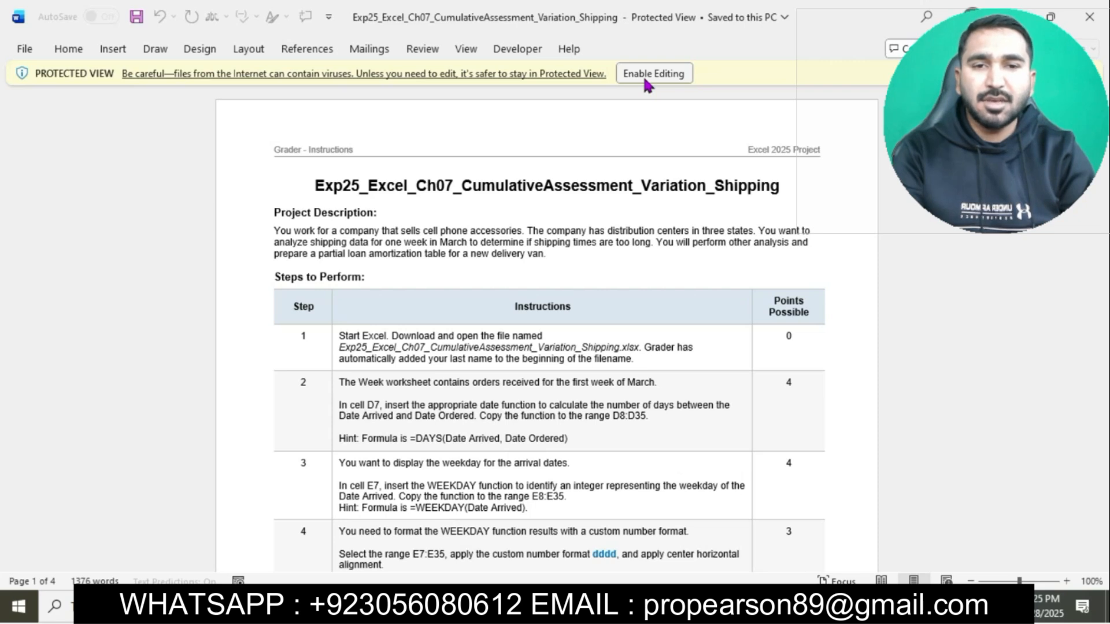
Enable editing of the instructions document, then set its title to 16 pt and highlight it in turquoise.
click(648, 74)
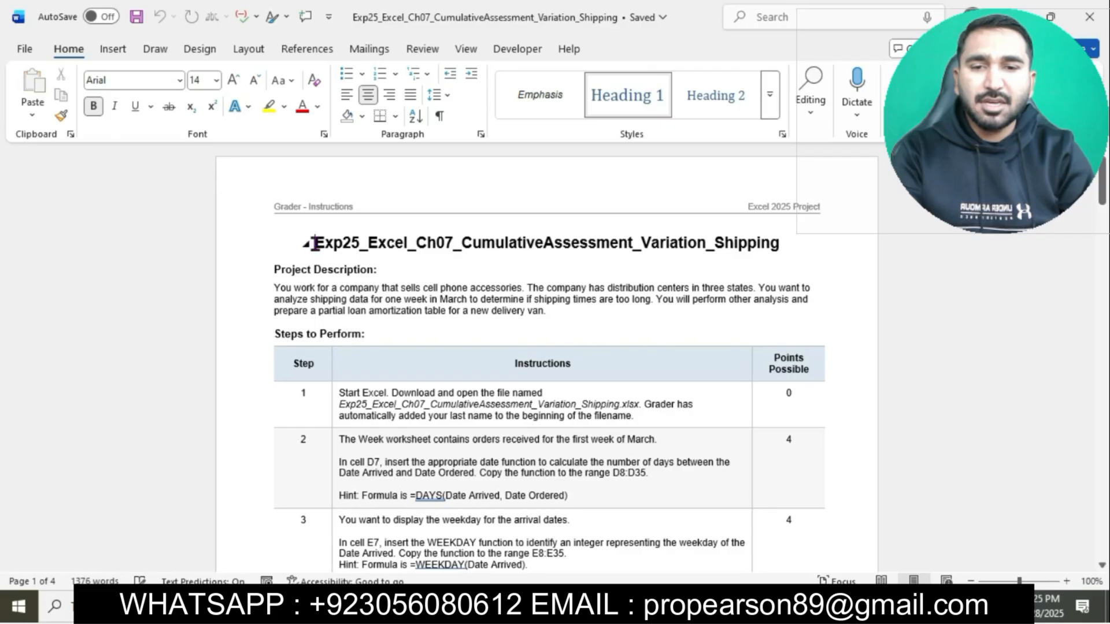
drag(312, 242, 774, 254)
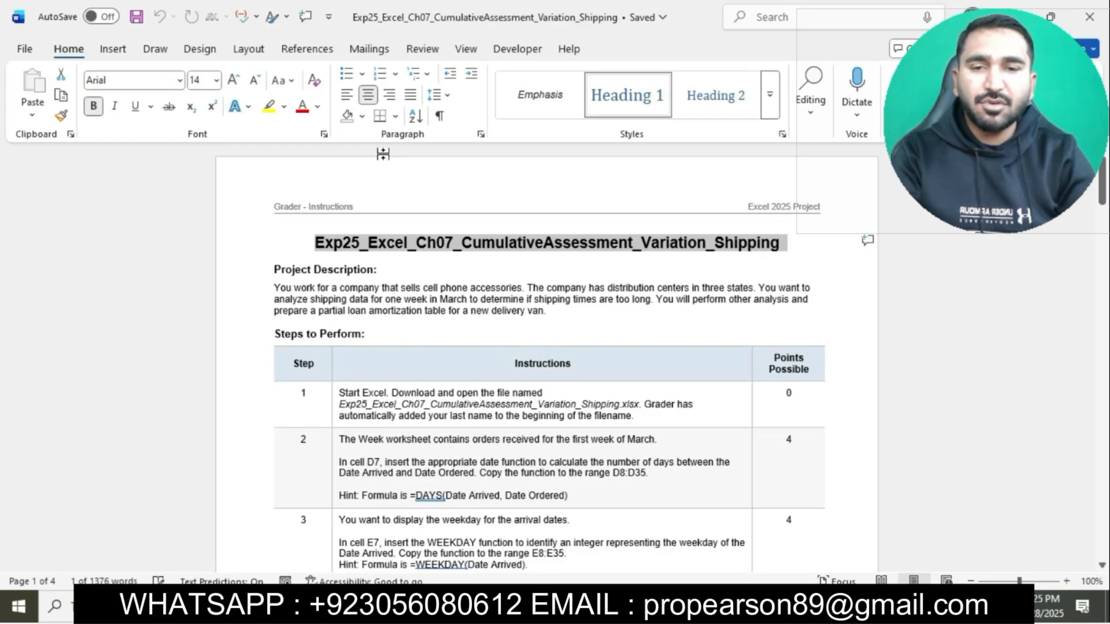
click(217, 81)
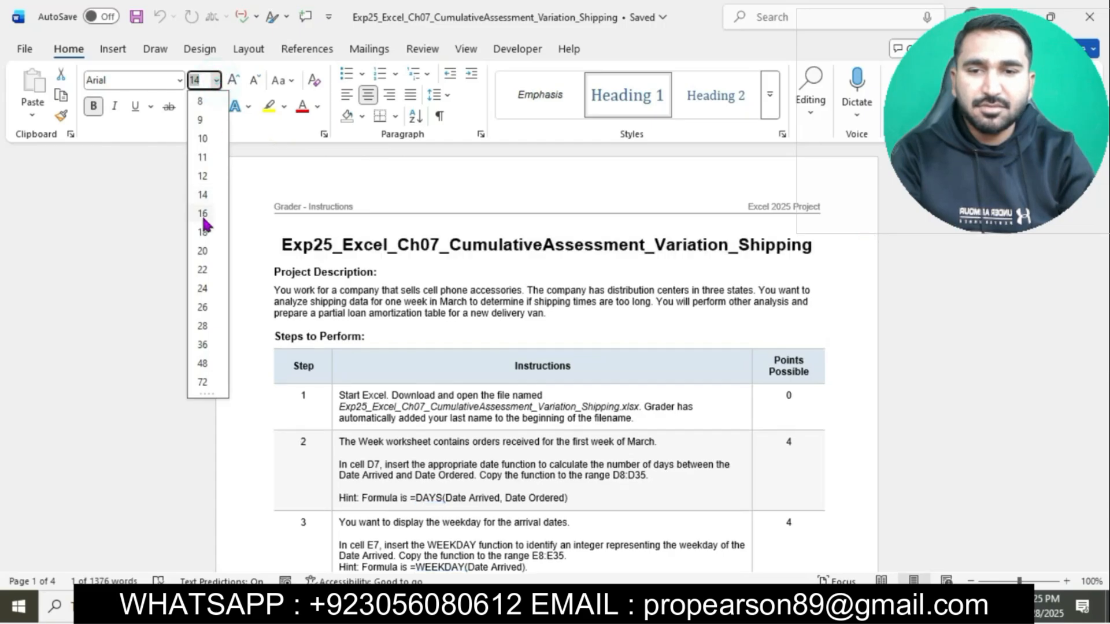
click(202, 214)
click(284, 106)
click(314, 163)
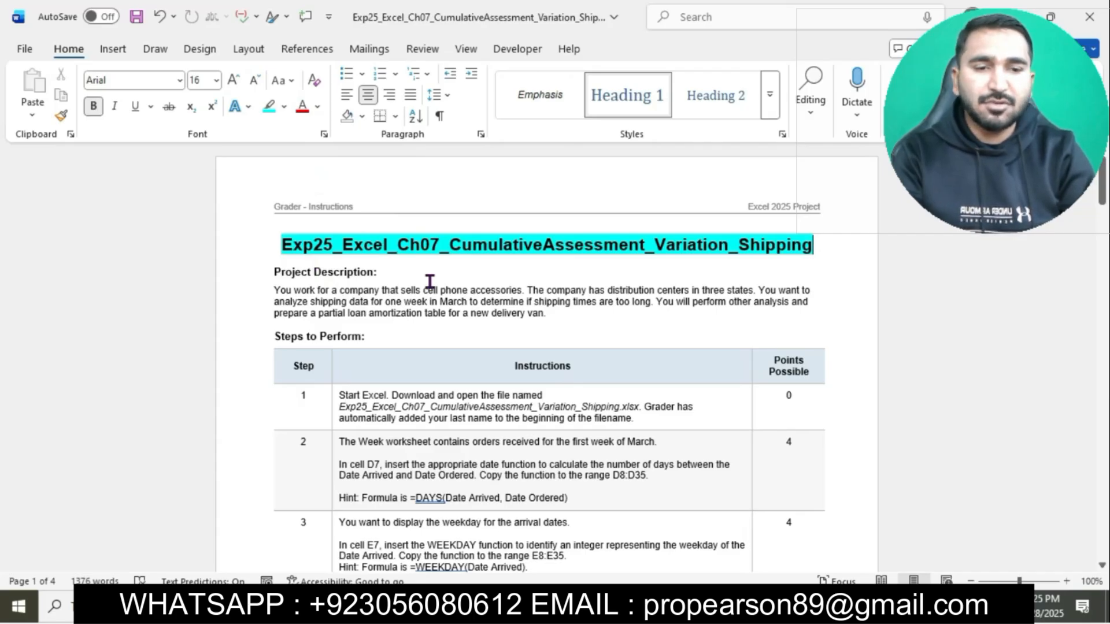
Set the font size of the instructions table's text, from step 1 through the total points row, to 12 pt.
ctrl+scroll(430, 282, up, 4)
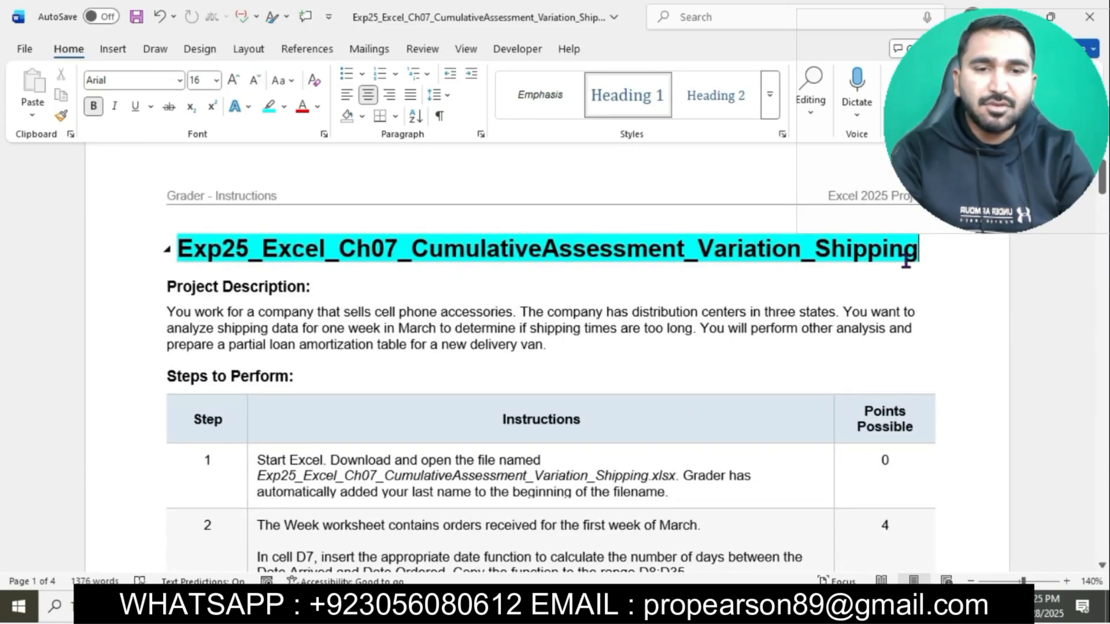
scroll(411, 311, up, 1)
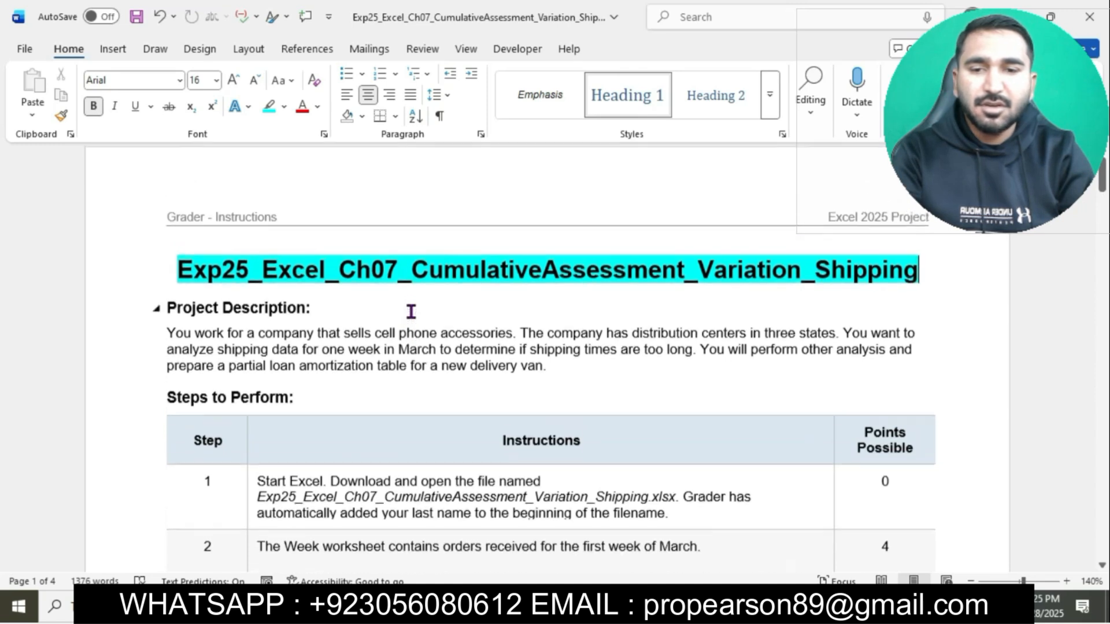
scroll(411, 311, down, 3)
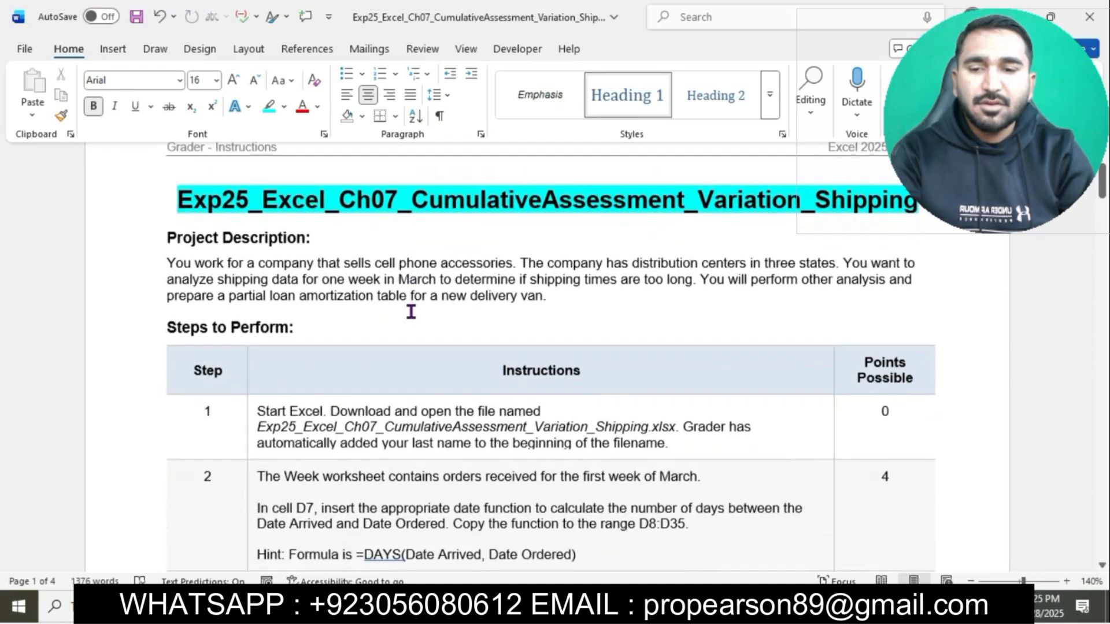
drag(248, 302, 289, 601)
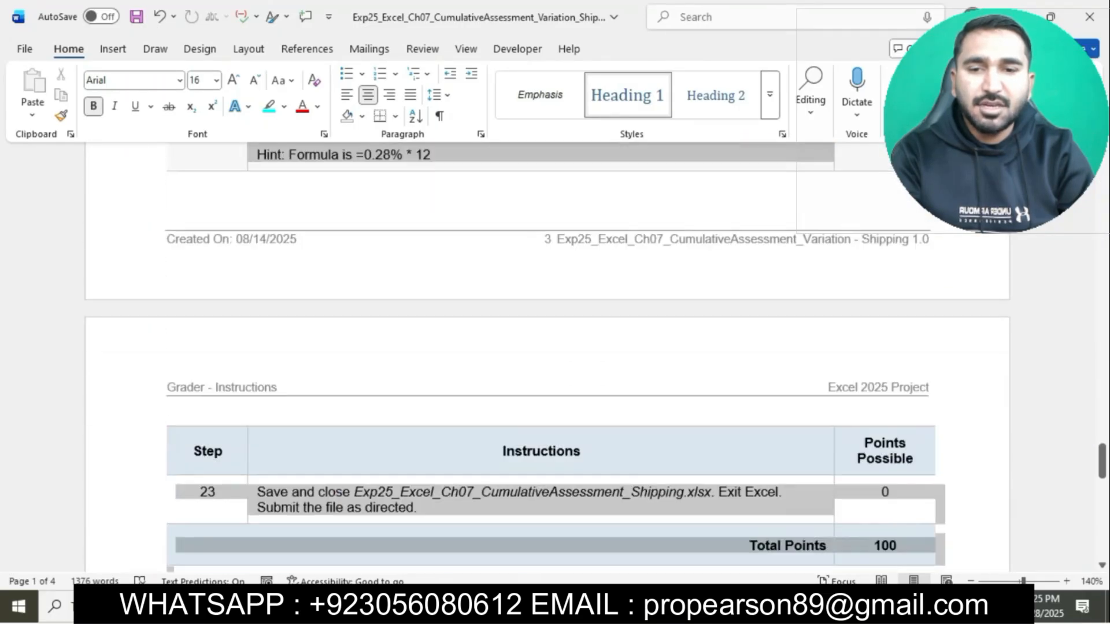
click(215, 81)
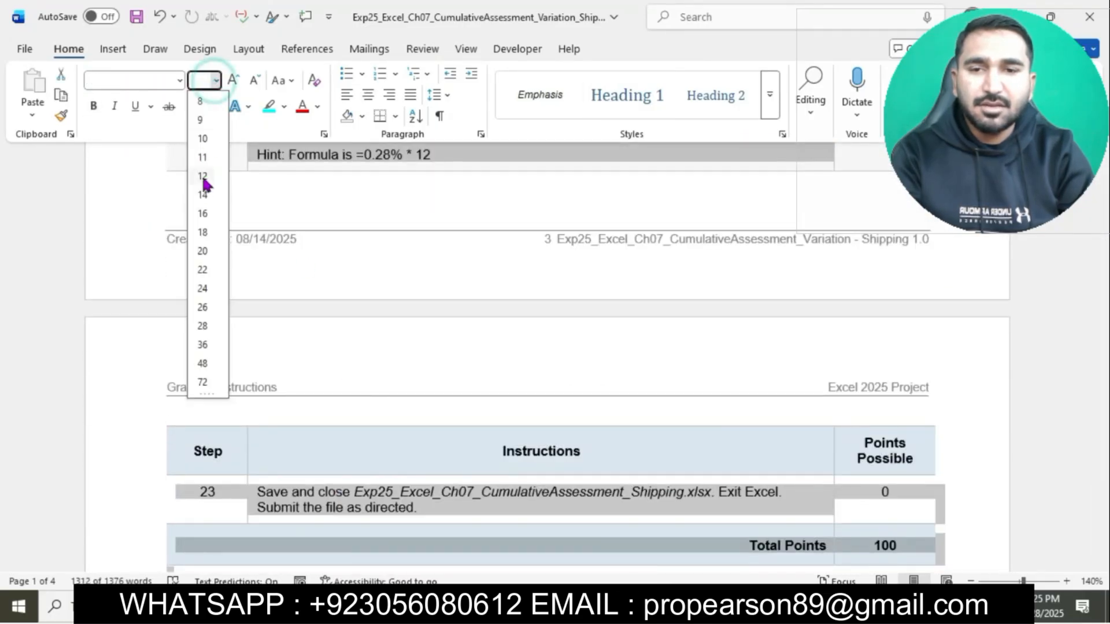
click(205, 179)
Highlight the step 1 instruction text in the table in turquoise.
ctrl+scroll(452, 331, up, 1)
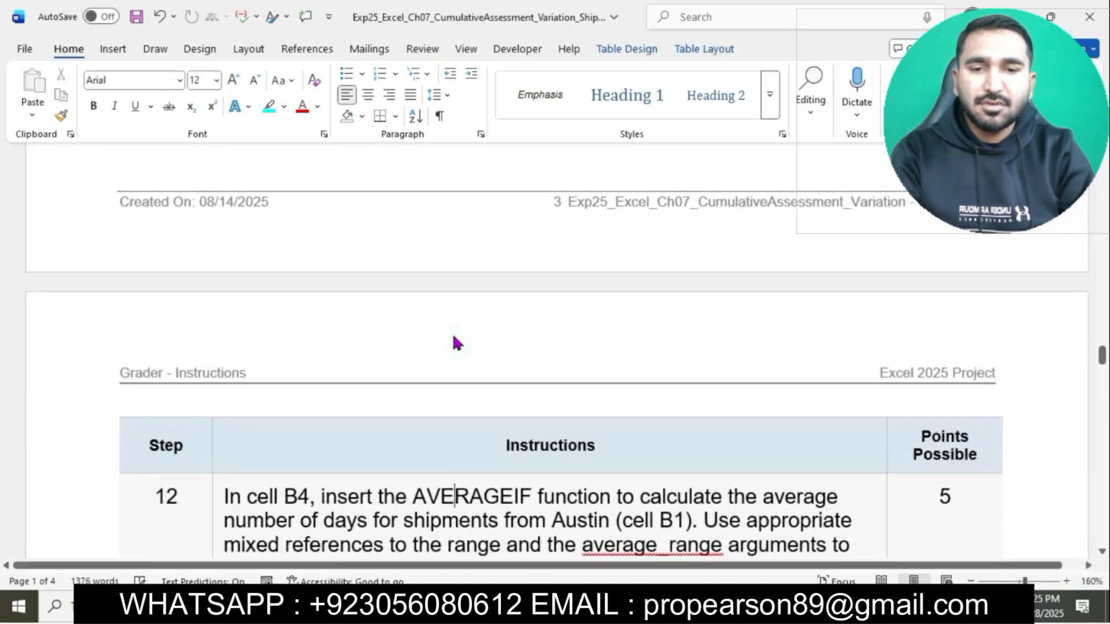
scroll(453, 339, up, 15)
ctrl+scroll(453, 335, up, 1)
scroll(453, 336, down, 4)
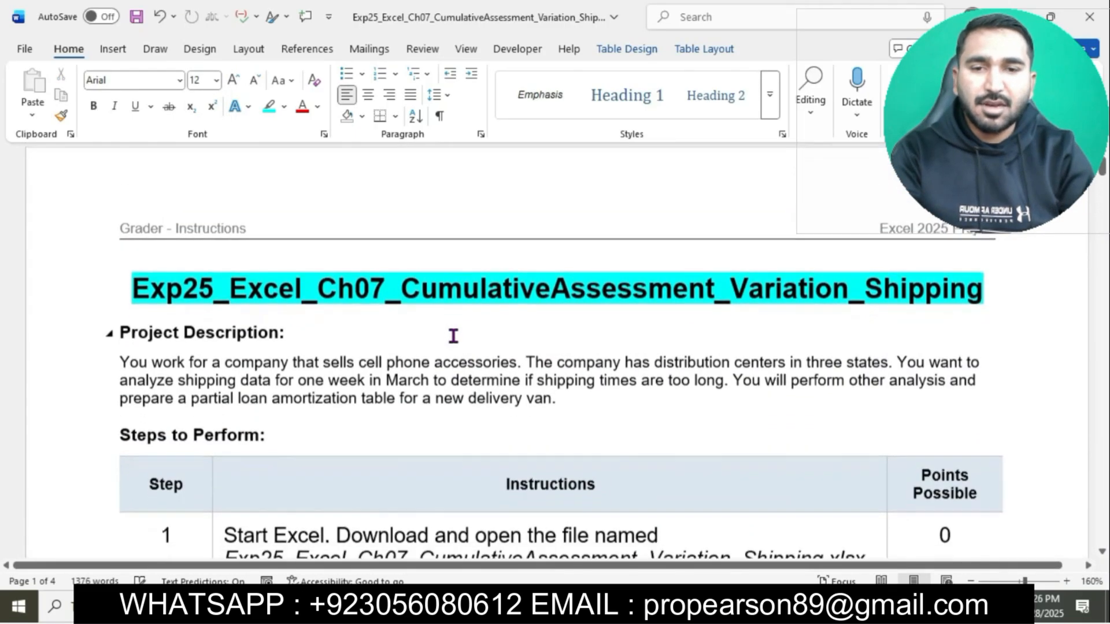
scroll(453, 335, down, 2)
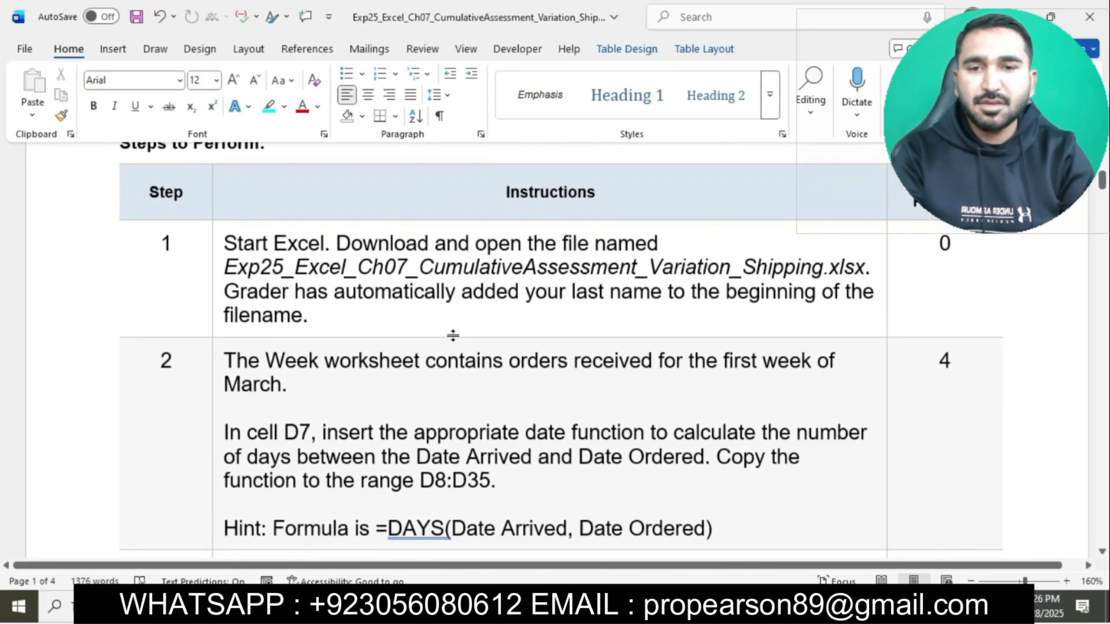
scroll(453, 335, down, 1)
click(218, 178)
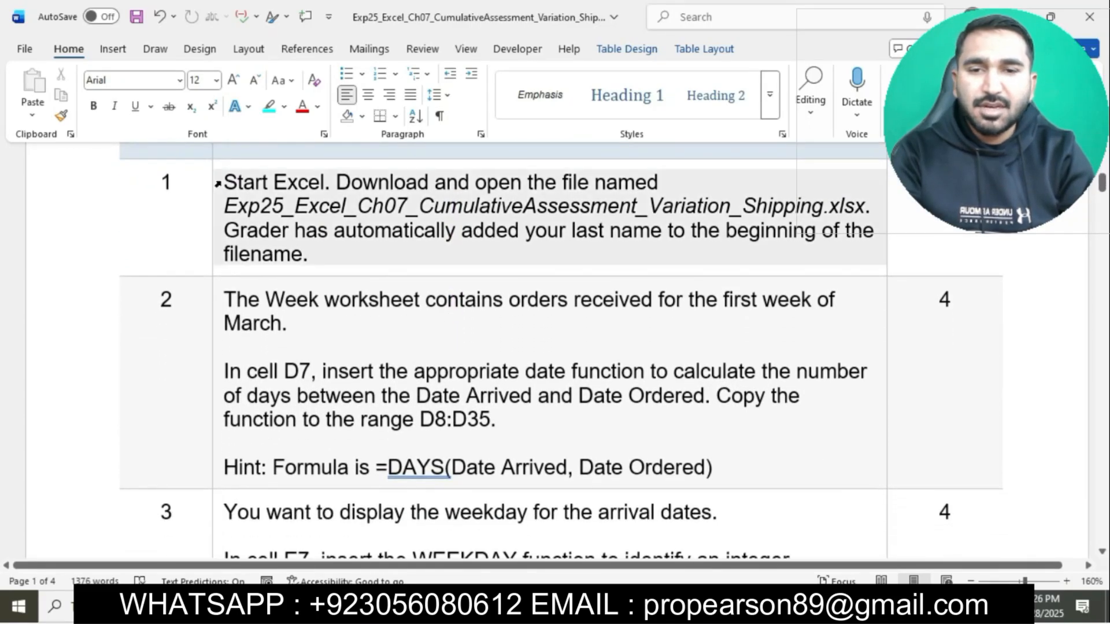
click(293, 156)
click(320, 209)
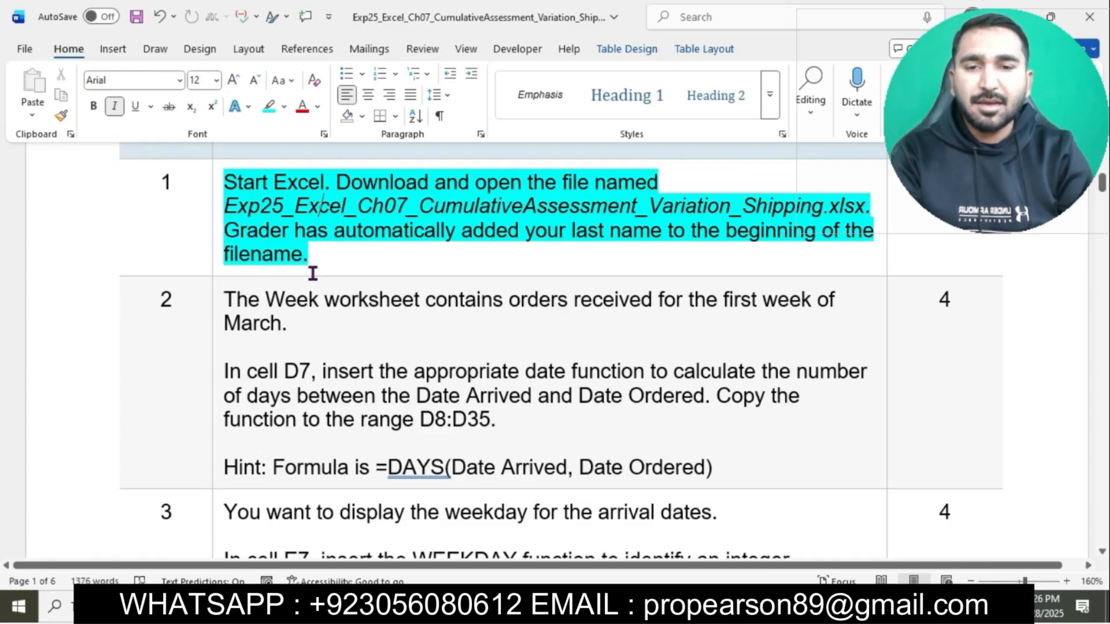
Switch to File Explorer, open the CumulativeAssessment_Variation_Shipping workbook in Excel and enable editing.
key(alt+Tab)
click(304, 192)
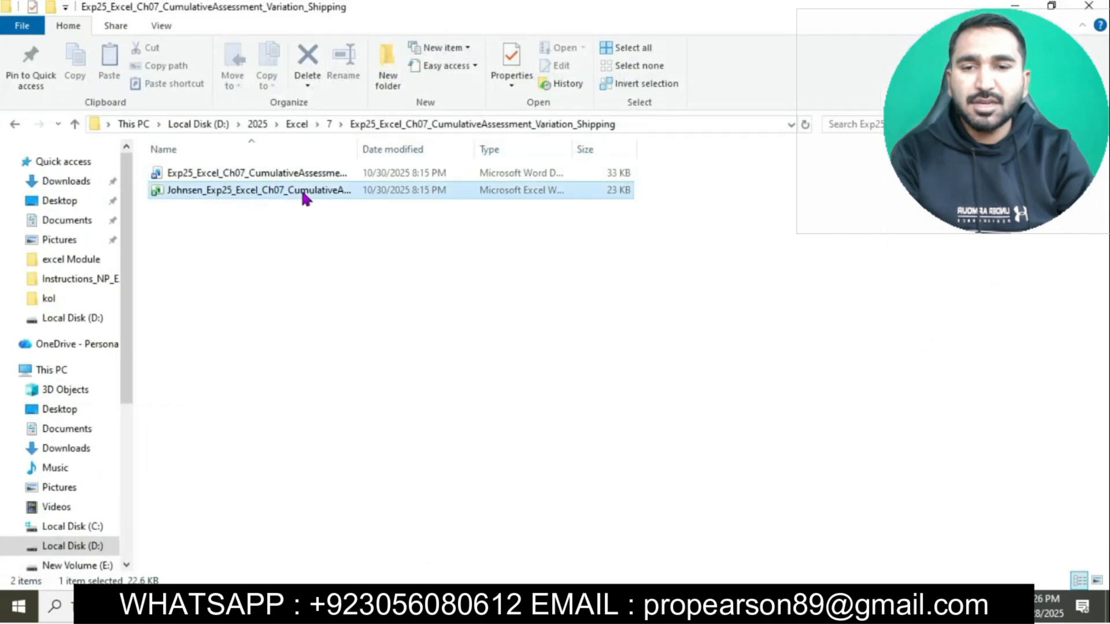
double_click(303, 192)
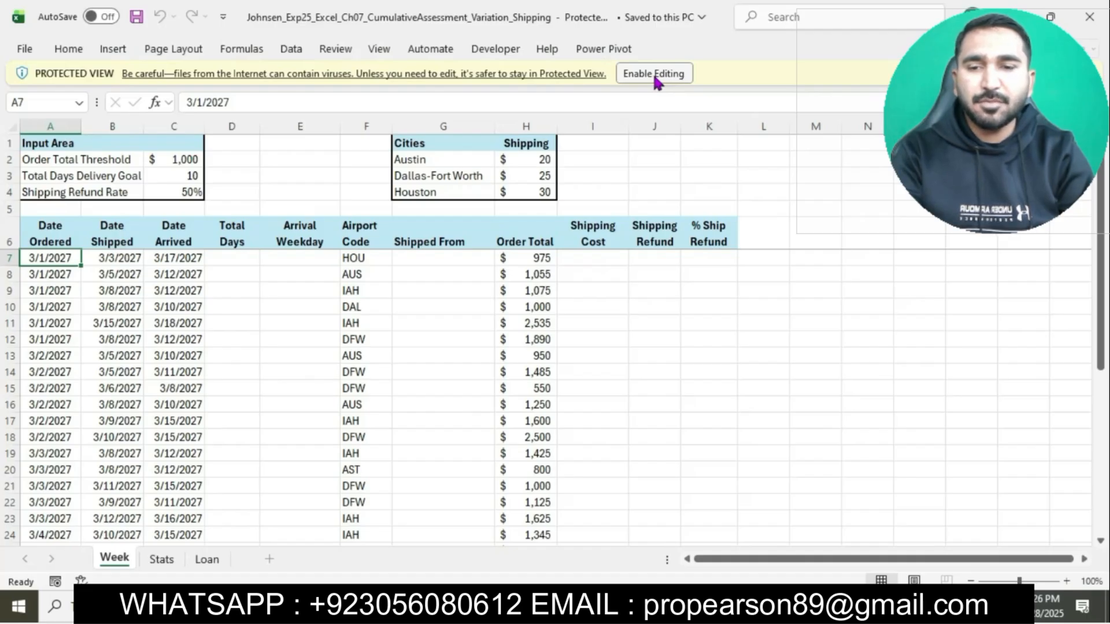
click(655, 77)
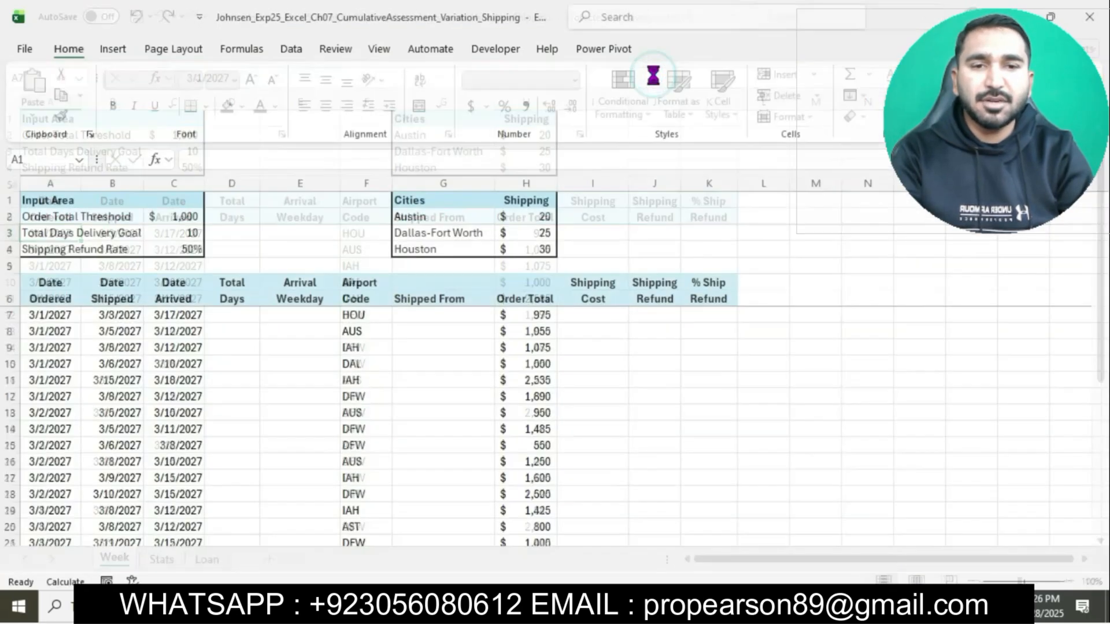
Switch back to the Word instructions, highlight the step 2 text in turquoise and select its sentence about cell D7.
key(alt+Tab)
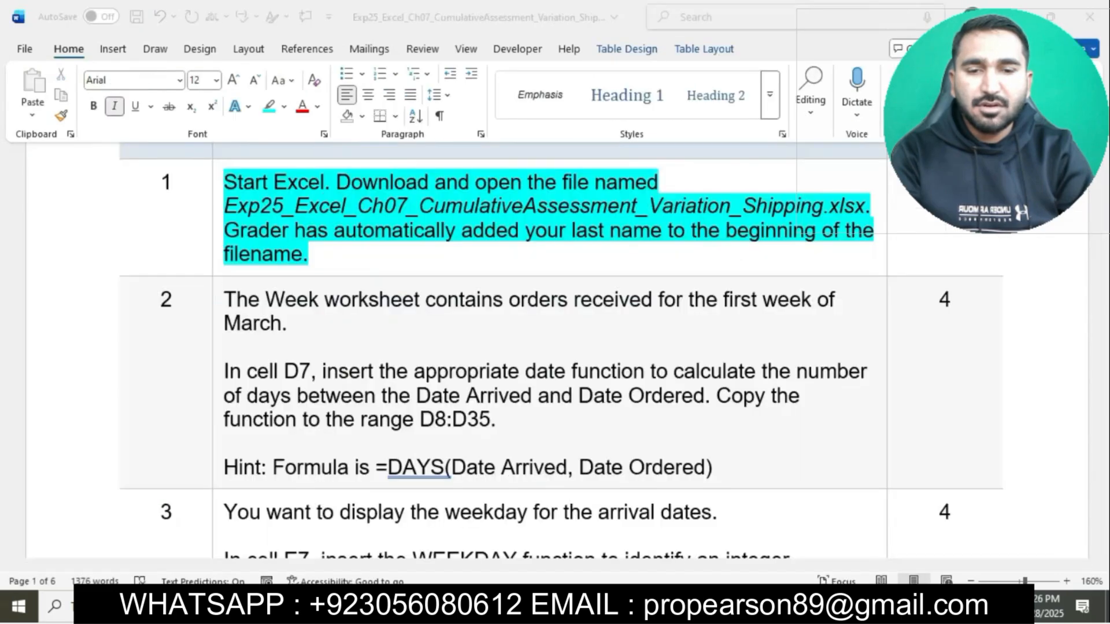
scroll(522, 384, down, 2)
scroll(522, 384, down, 1)
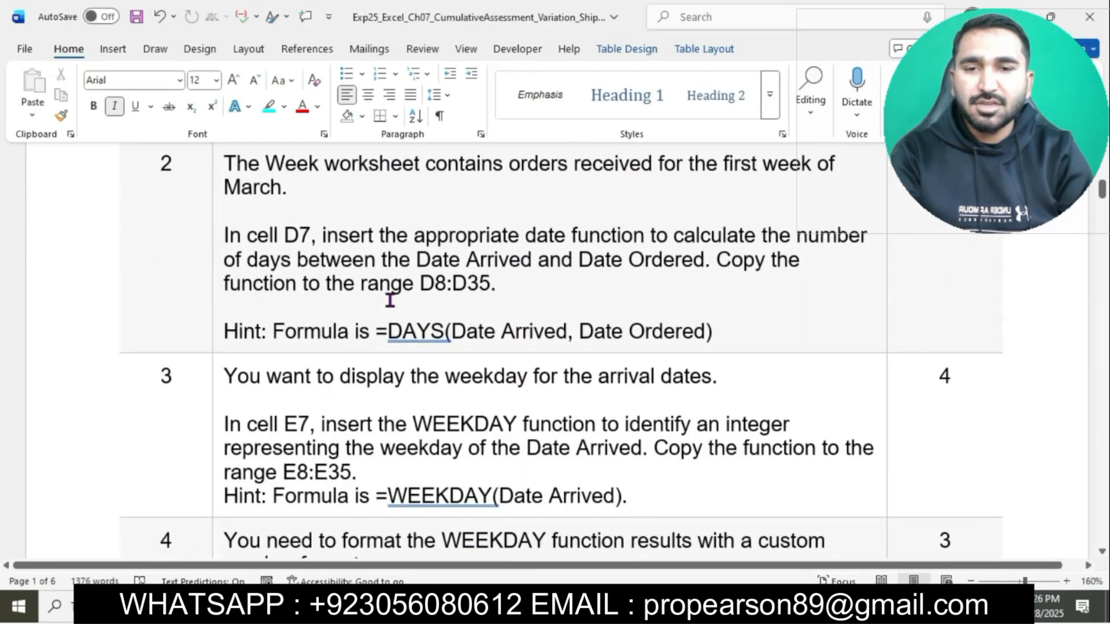
click(217, 167)
click(269, 105)
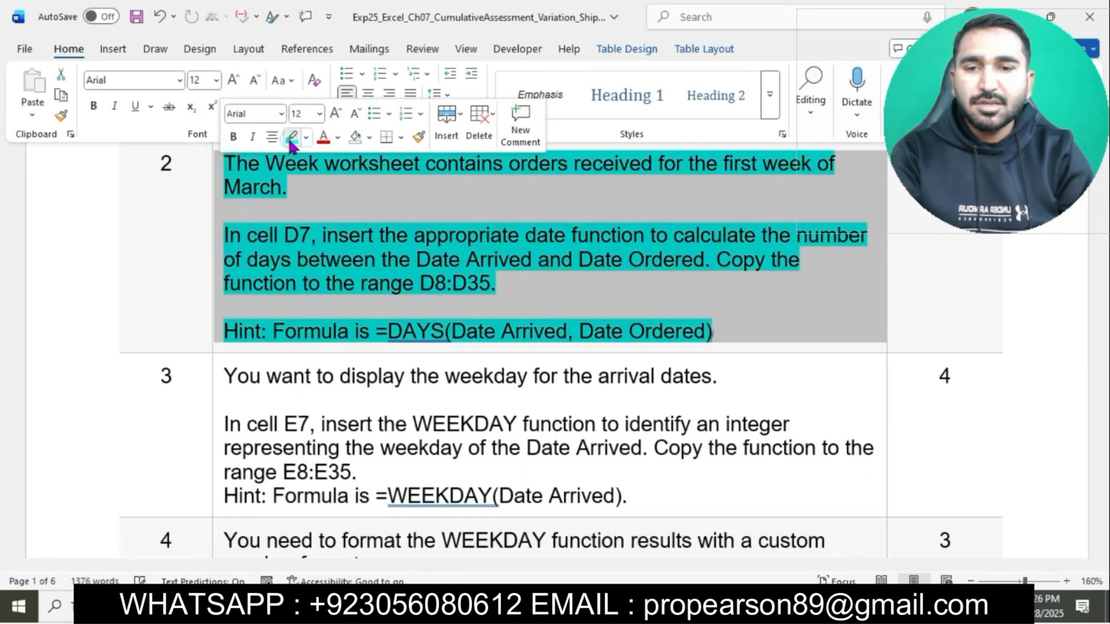
click(343, 204)
ctrl+scroll(343, 204, down, 1)
scroll(340, 201, up, 1)
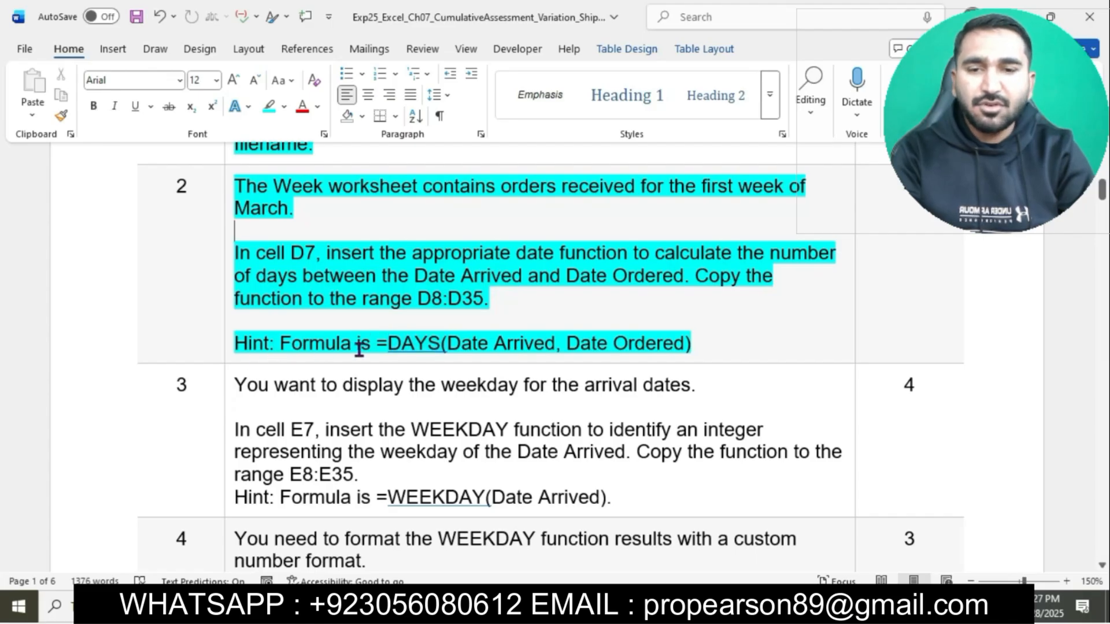
drag(237, 253, 683, 275)
Switch to Excel and enter =DAYS(C7,A7) in cell D7 of the Week sheet.
key(alt+Tab)
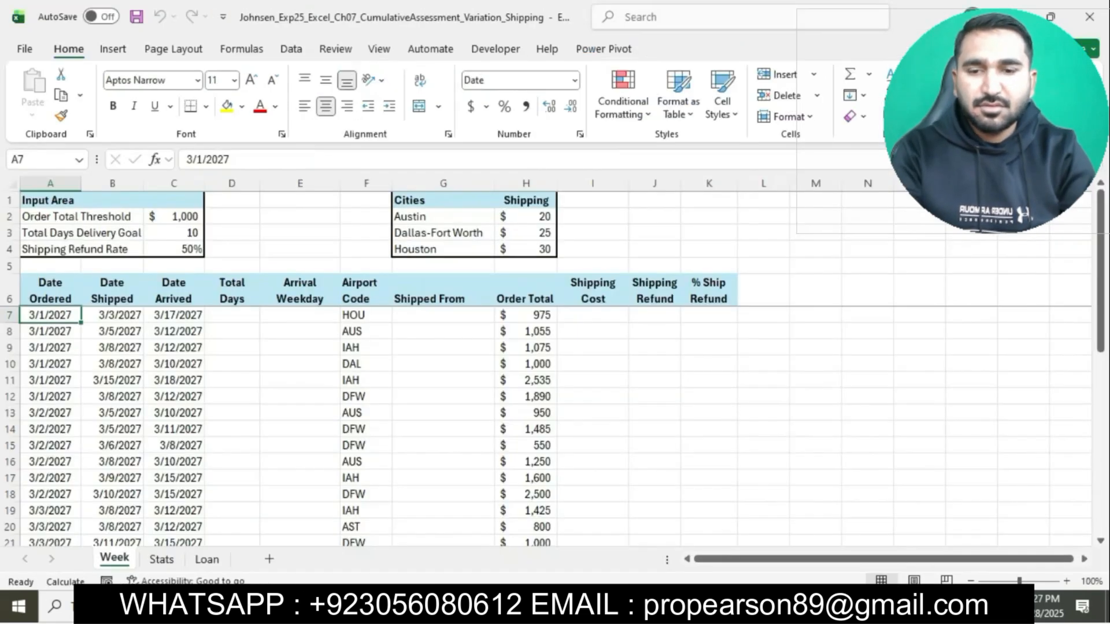
click(234, 315)
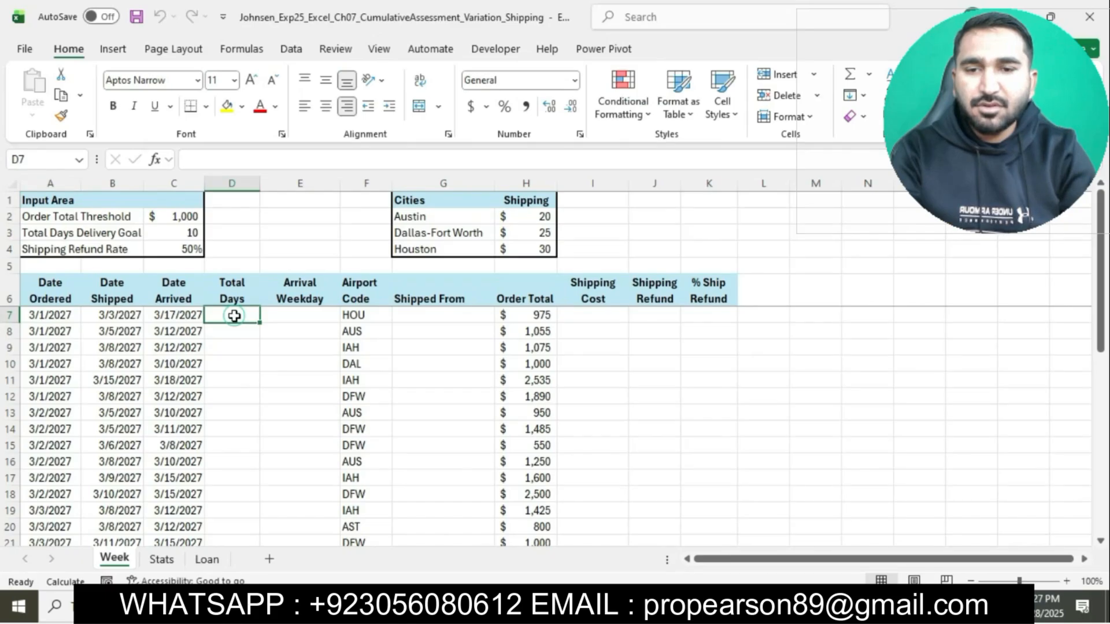
text(=)
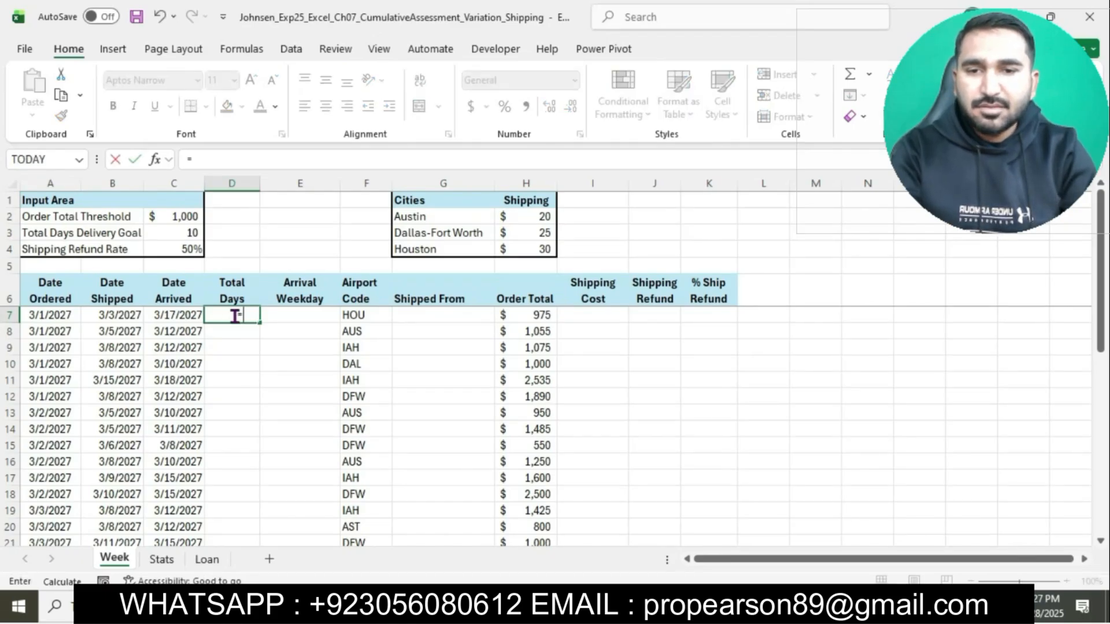
text(Da)
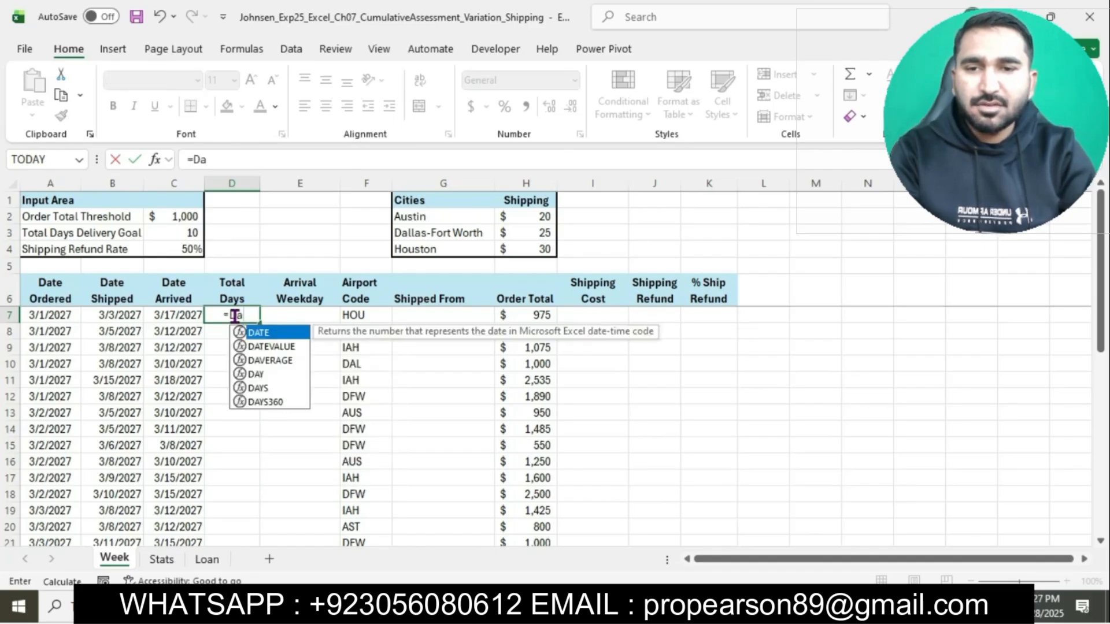
key(BackSpace)
text(AYS)
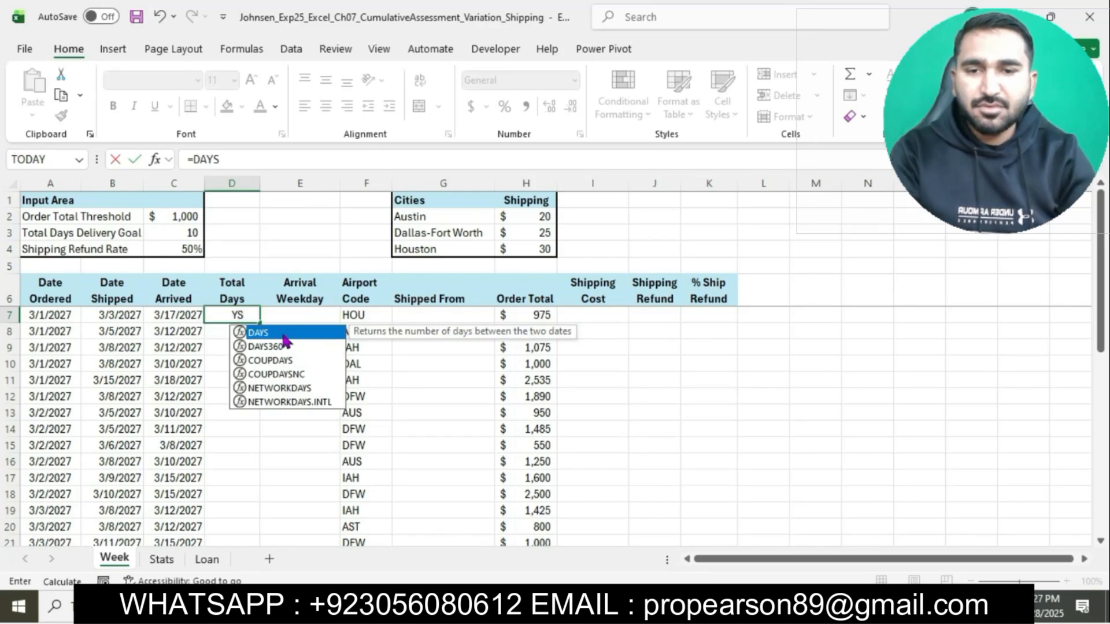
double_click(280, 332)
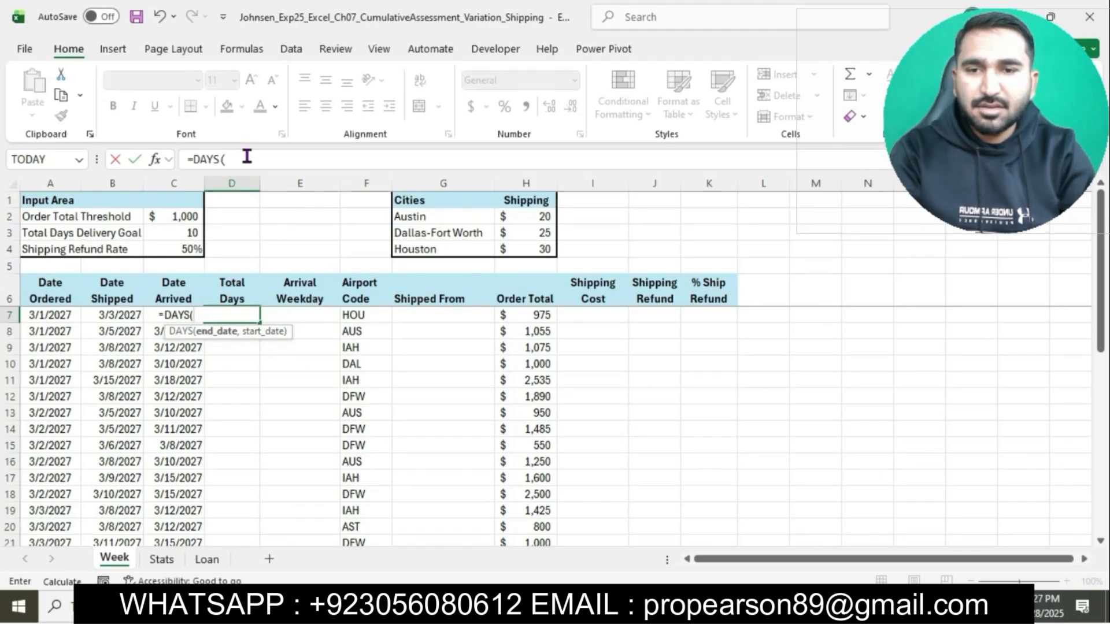
click(247, 156)
text(C7,)
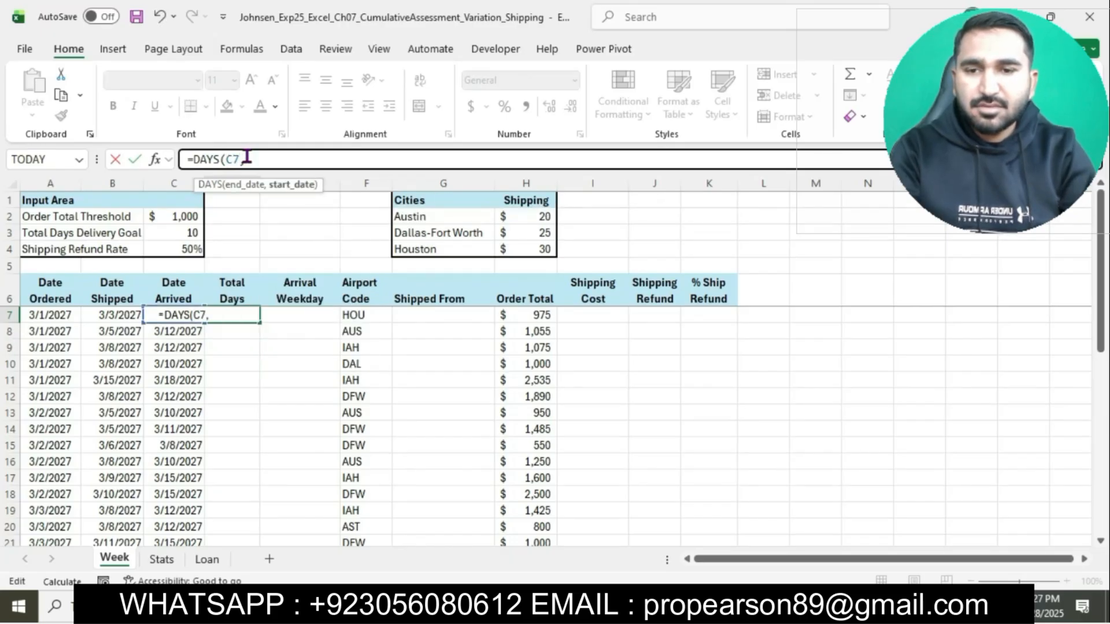
text(A7)
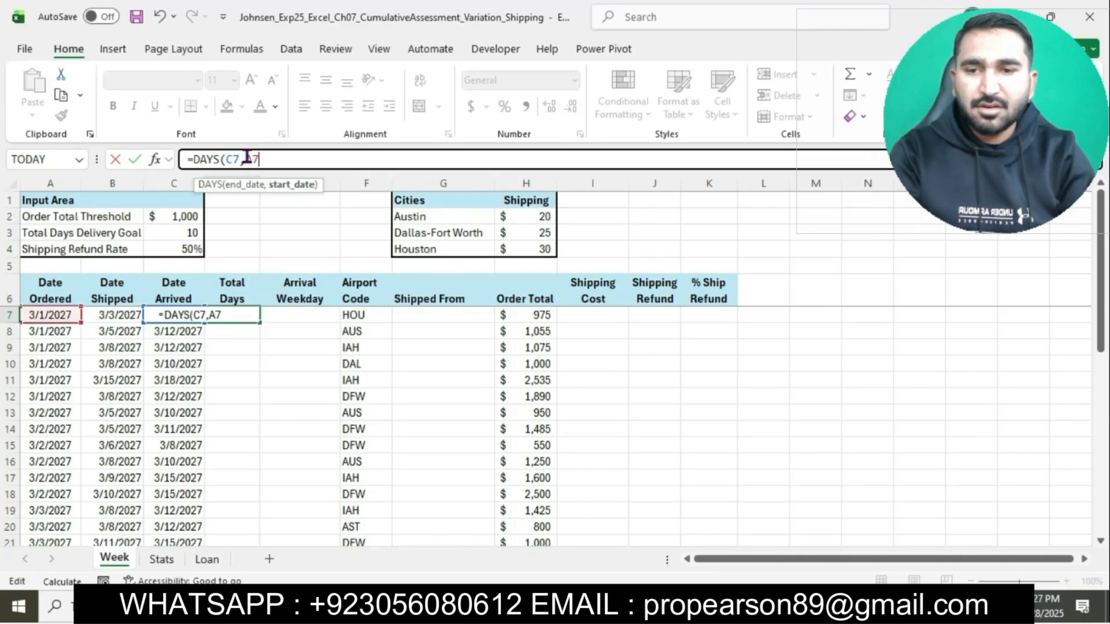
text())
key(Return)
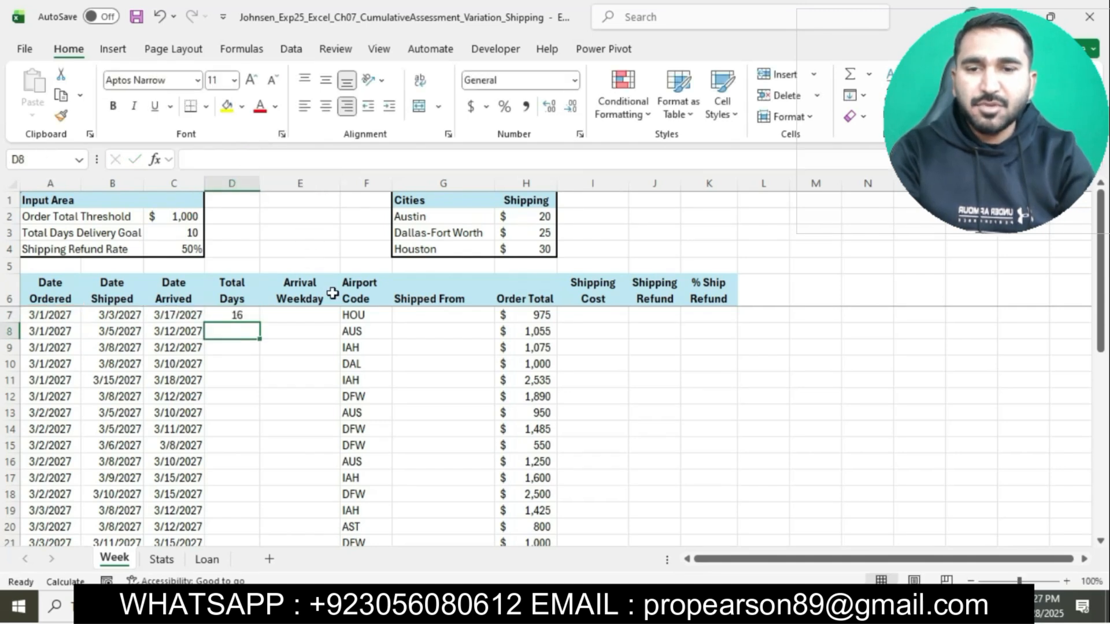
Check the copy instruction in Word, then copy the DAYS function from D7 down to D8:D35 in Excel.
key(alt+Tab)
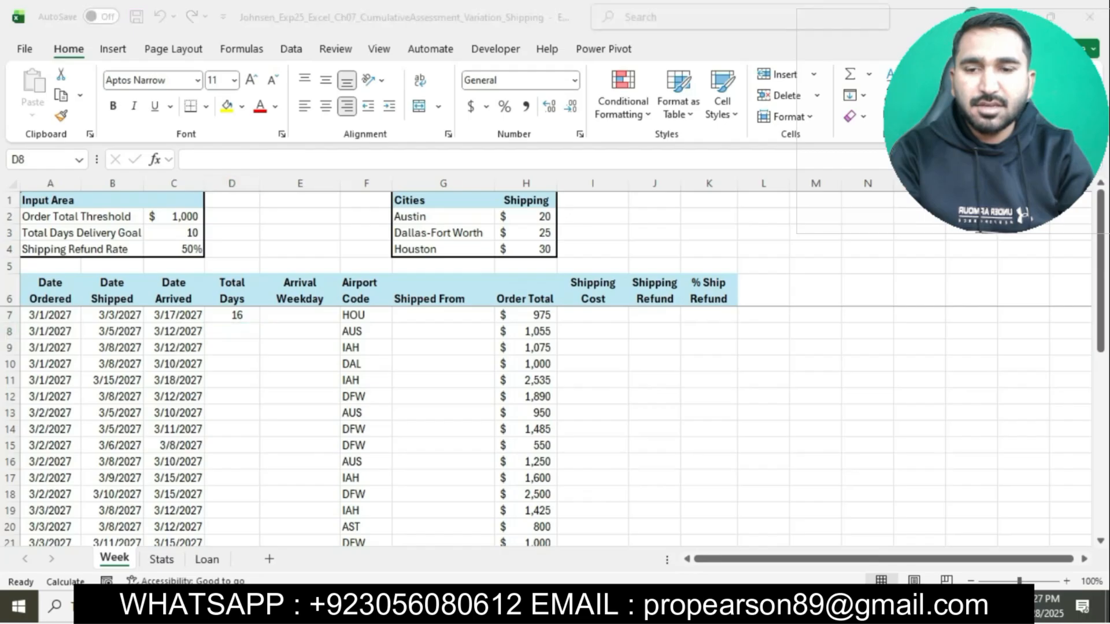
drag(697, 276, 730, 310)
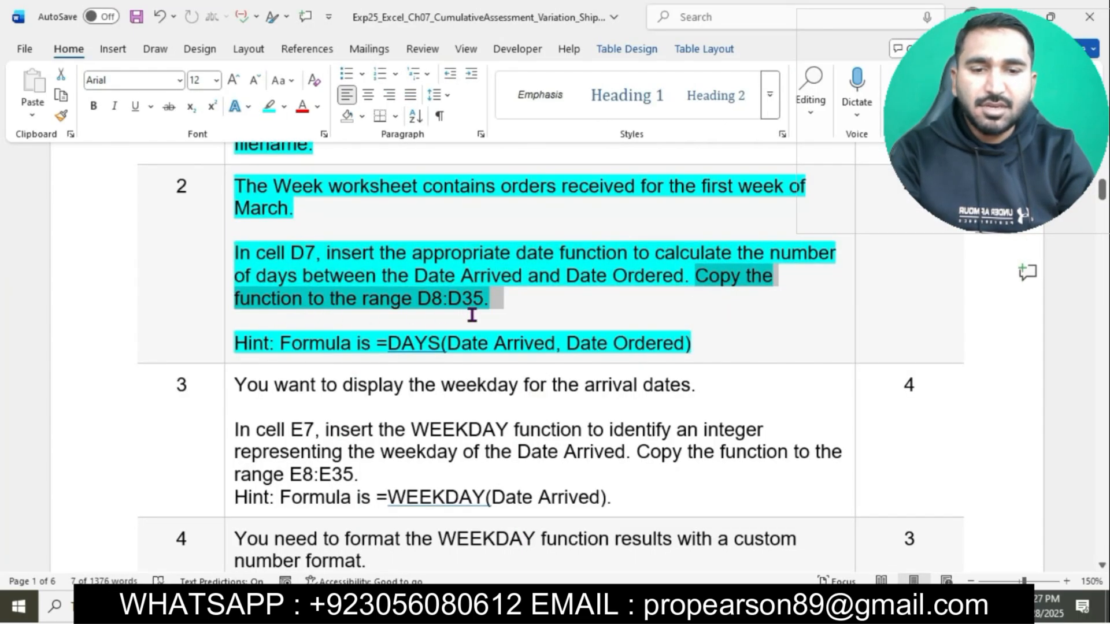
key(alt+Tab)
click(250, 314)
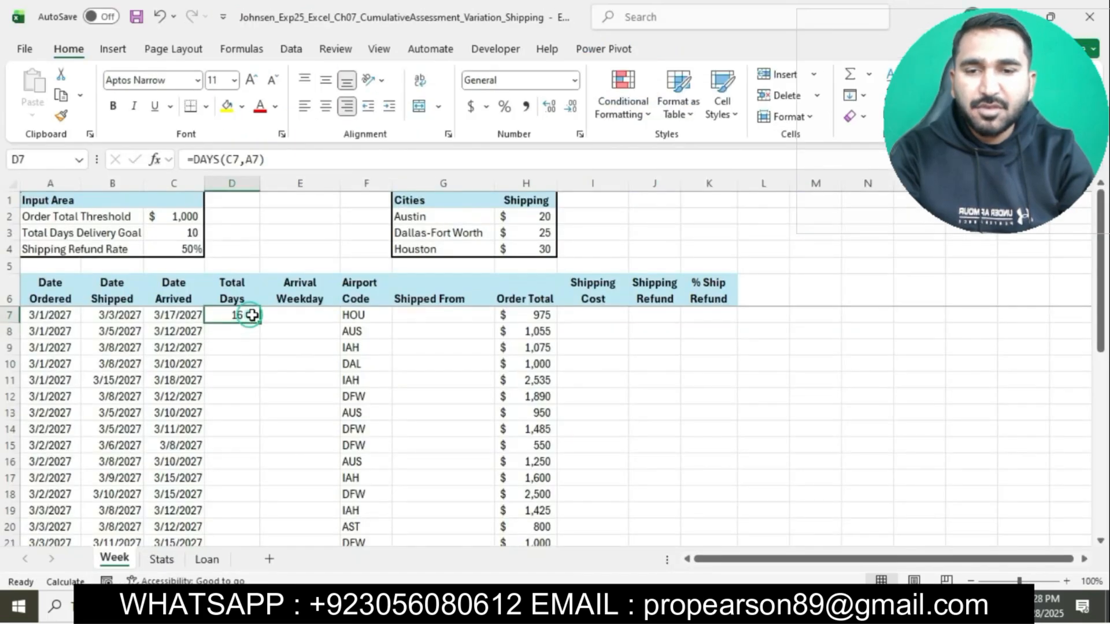
drag(260, 322, 228, 513)
click(322, 443)
scroll(322, 443, up, 5)
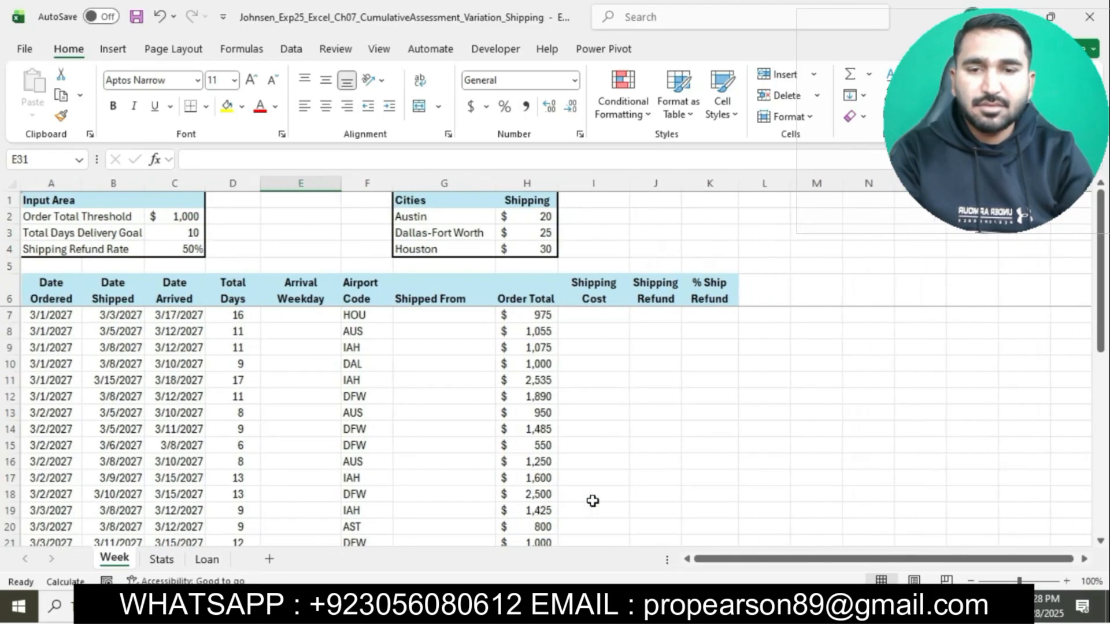
Switch to the Word instructions, highlight the step 3 text in turquoise and select its sentence about cell E7.
key(alt+Tab)
scroll(590, 342, down, 3)
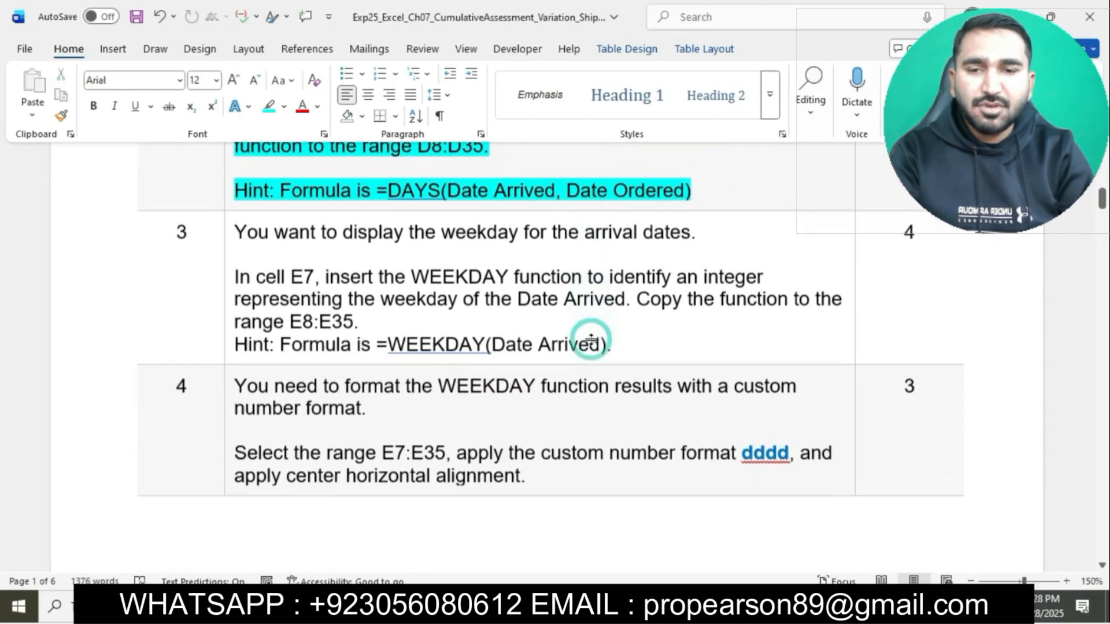
click(227, 169)
click(301, 138)
click(322, 217)
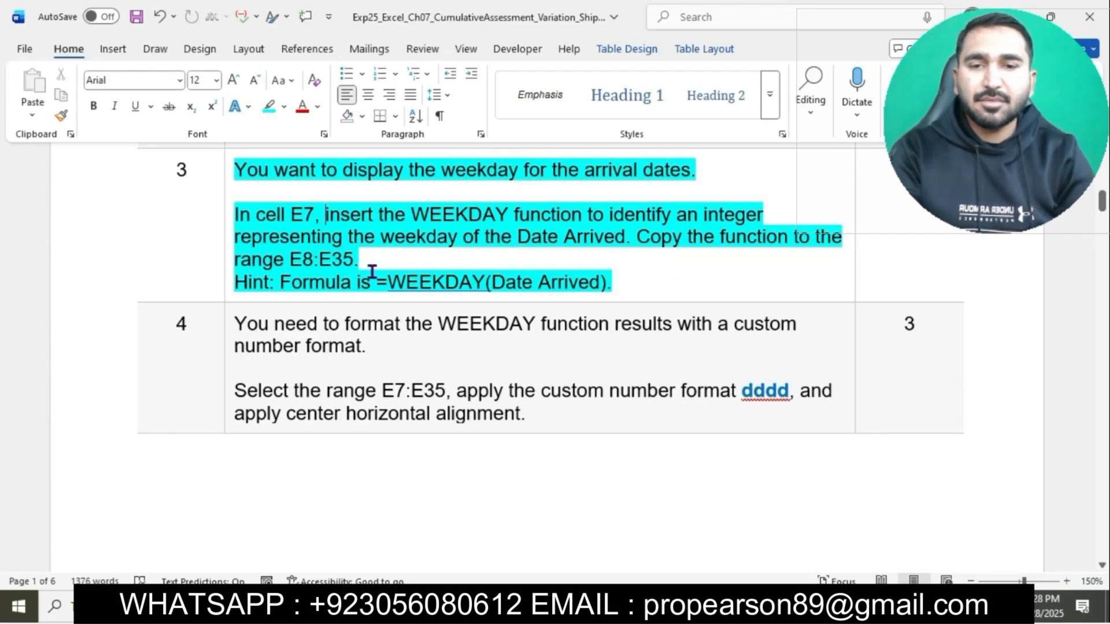
drag(243, 215, 605, 243)
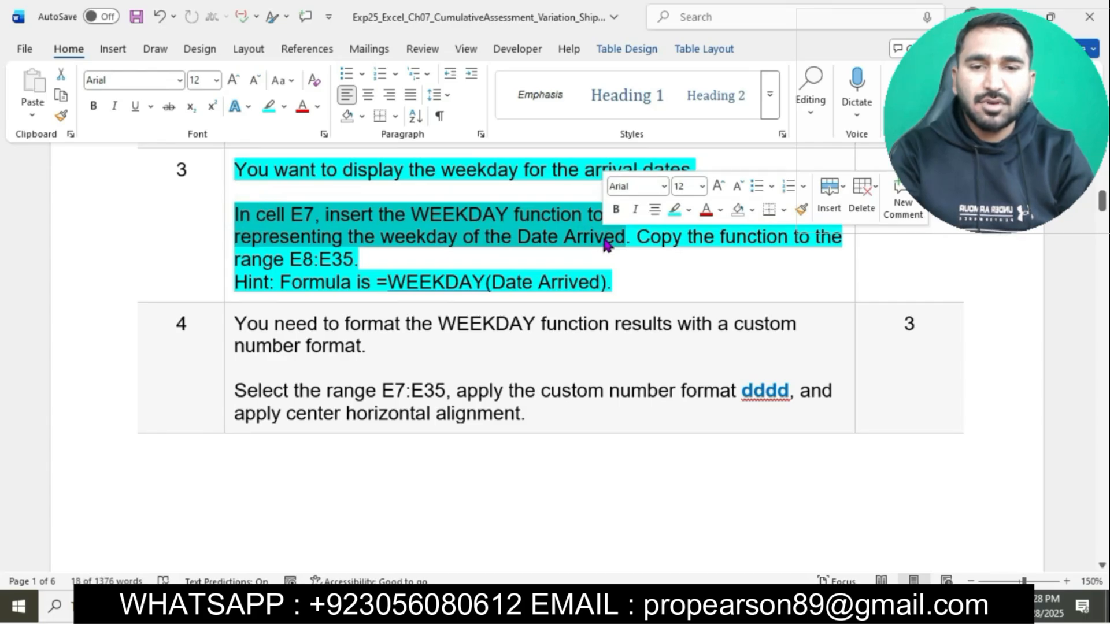
Switch to Excel and enter =WEEKDAY(C7) in cell E7 of the Week sheet.
key(alt+Tab)
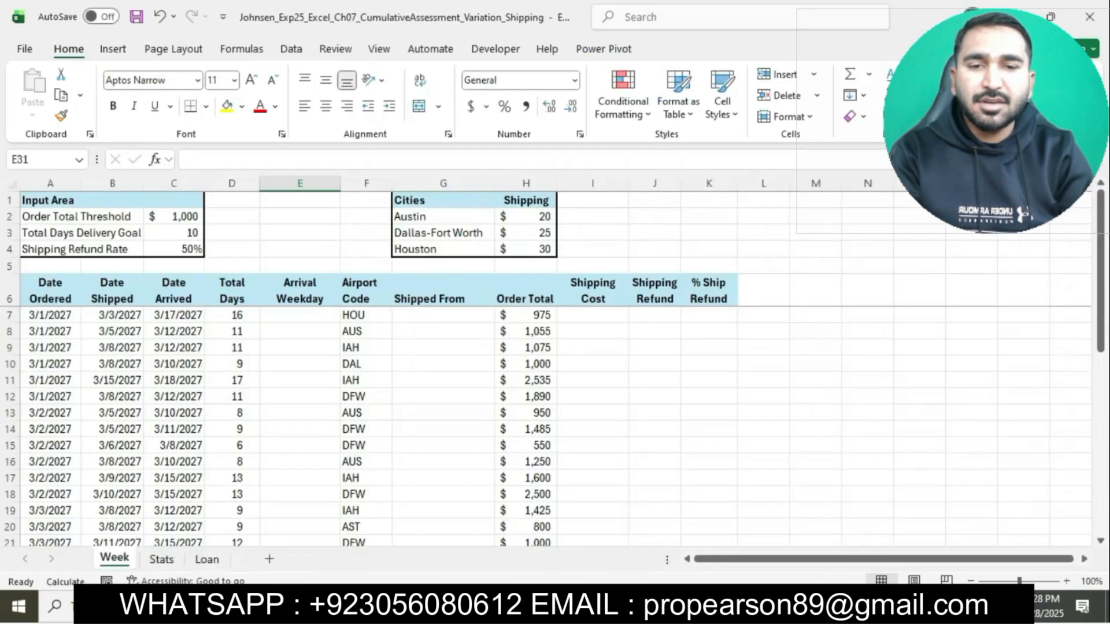
click(287, 317)
text(=)
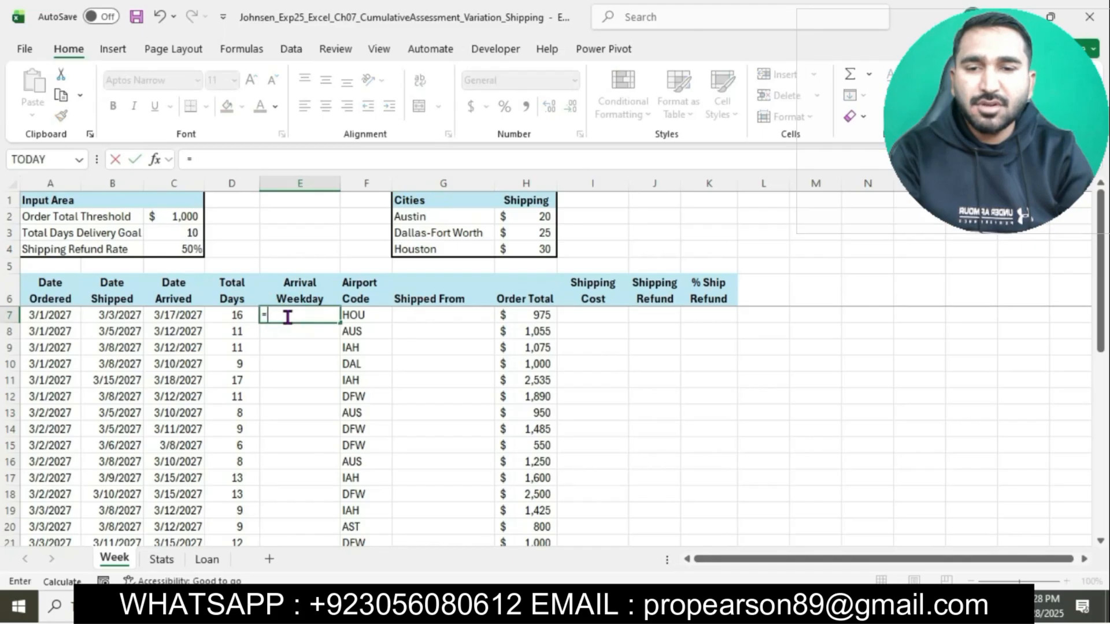
text(WEE)
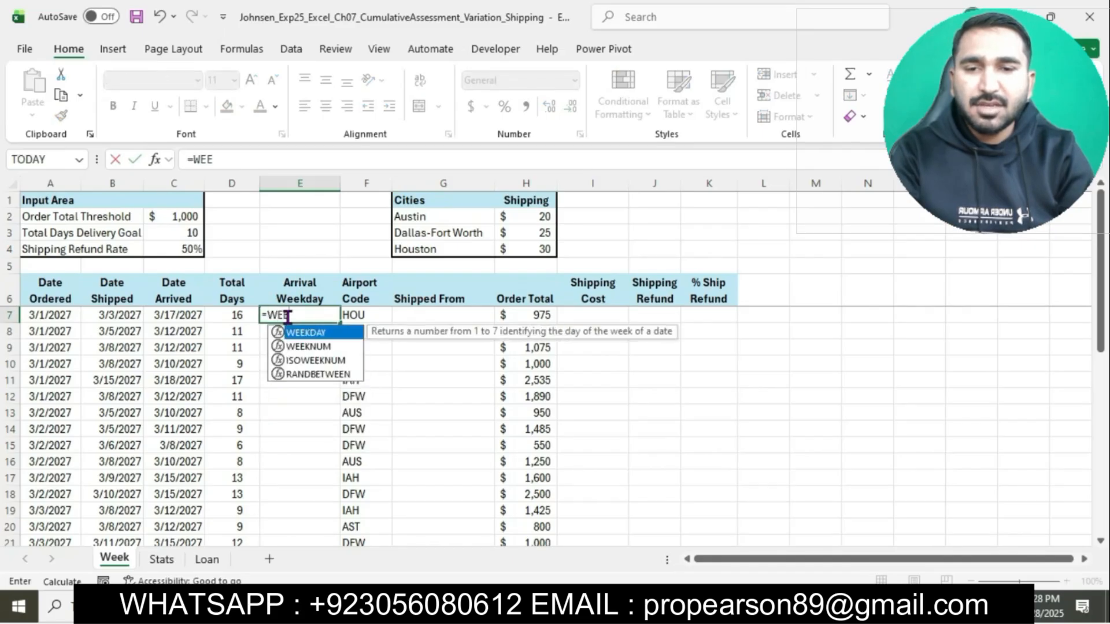
text(KDAY)
double_click(311, 335)
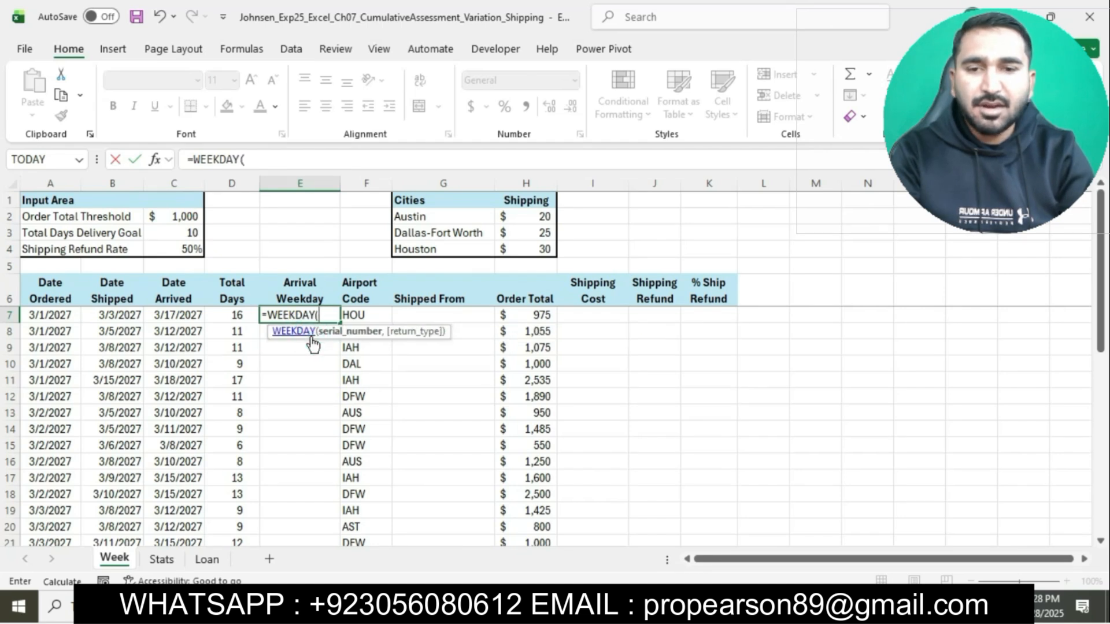
text(C7))
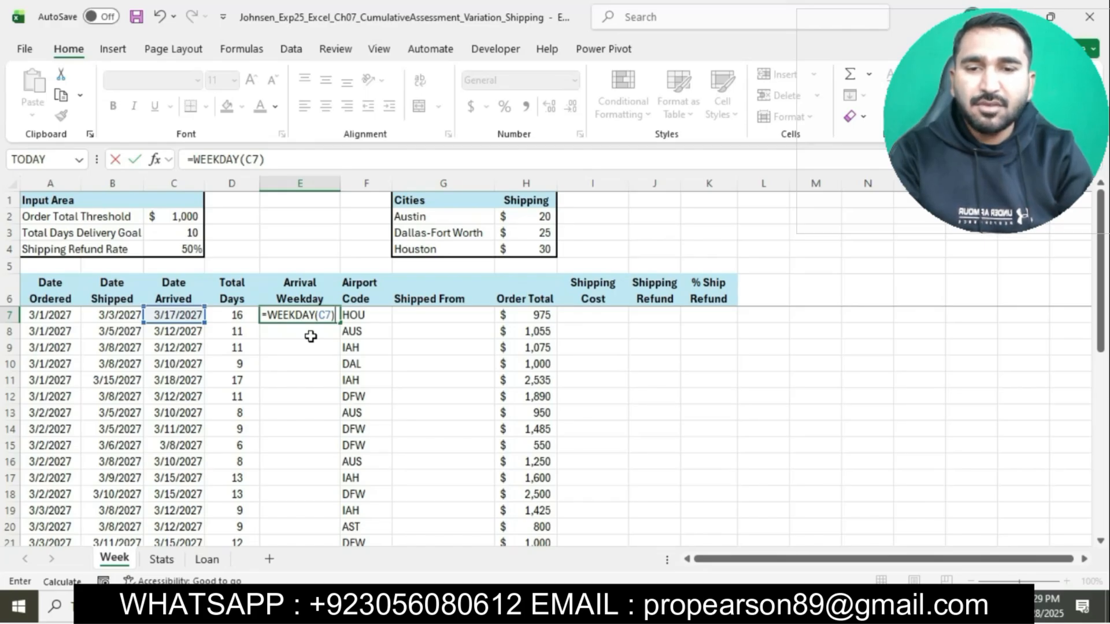
key(Return)
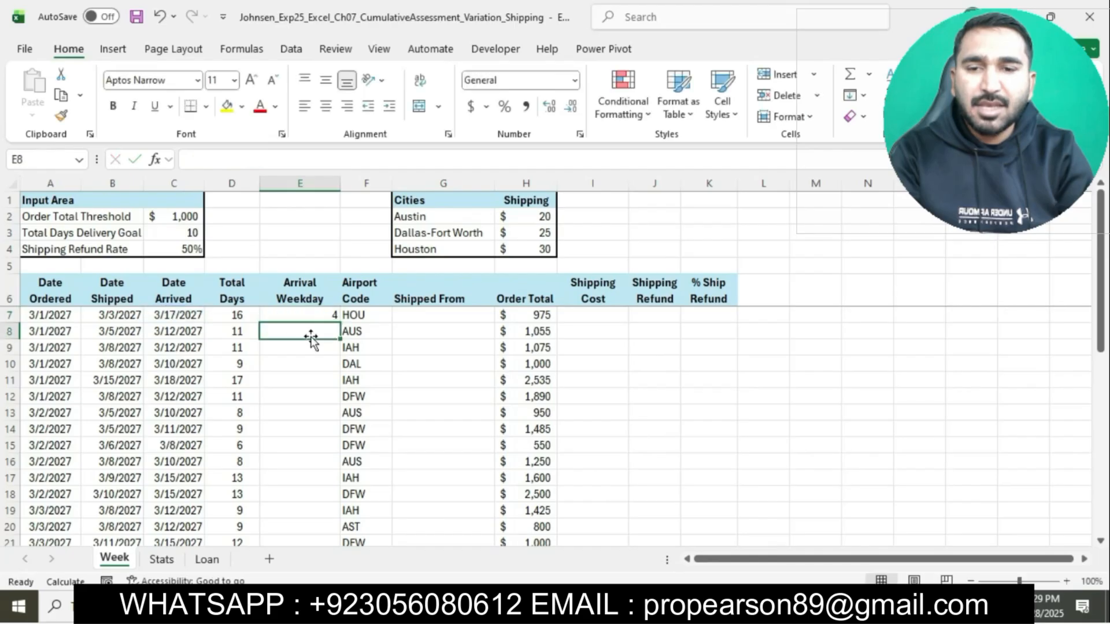
Check the copy instruction in Word, then copy the WEEKDAY function from E7 down to E8:E35 in Excel.
key(alt+Tab)
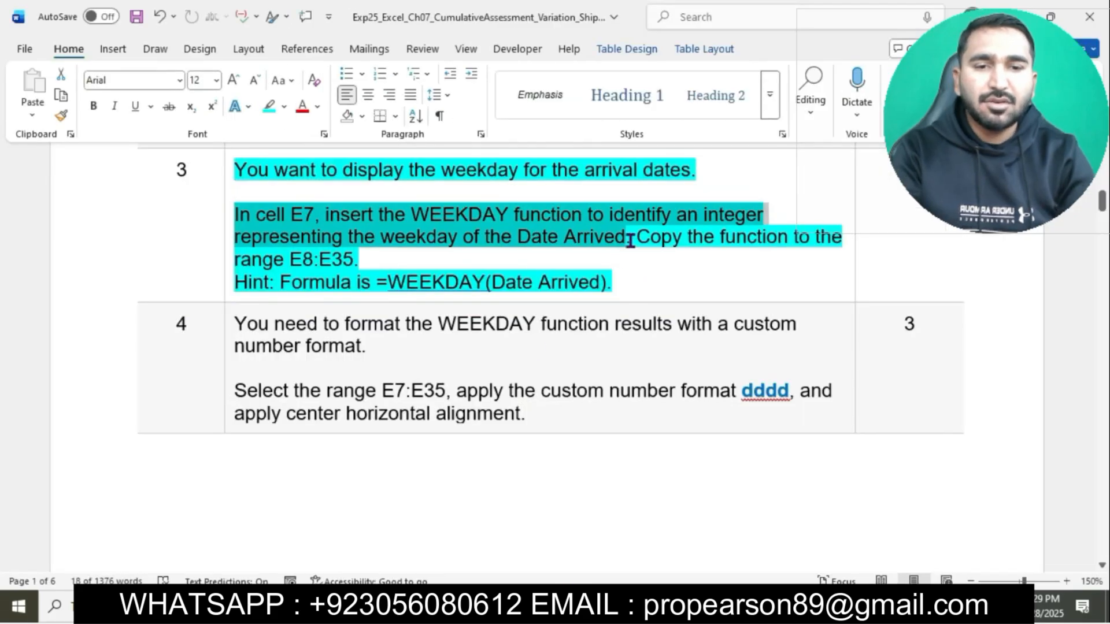
drag(635, 237, 734, 270)
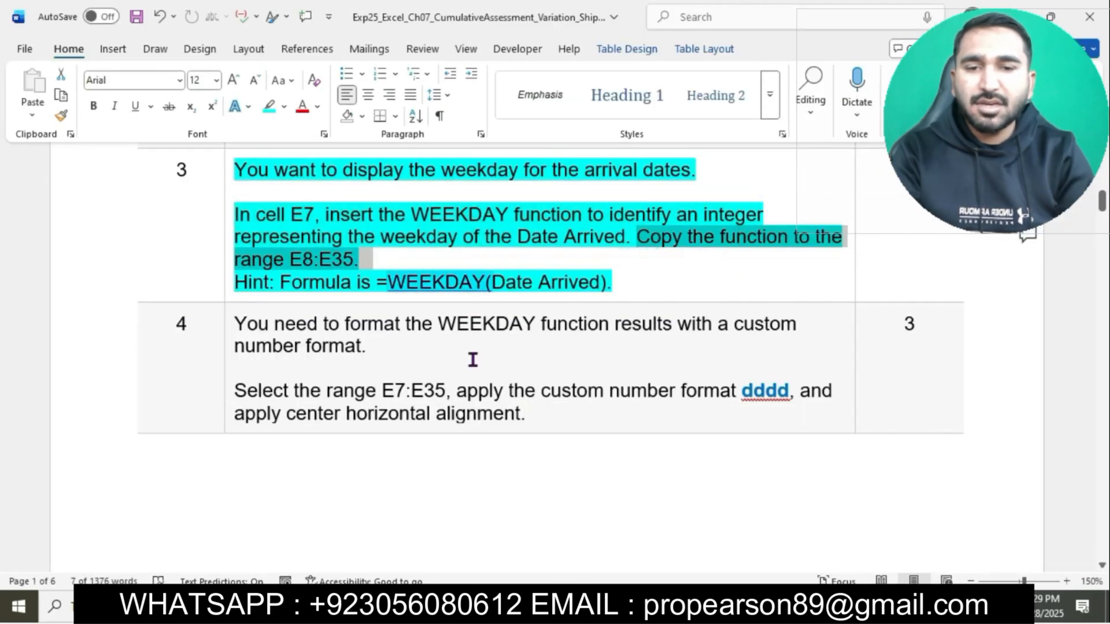
click(603, 605)
click(313, 317)
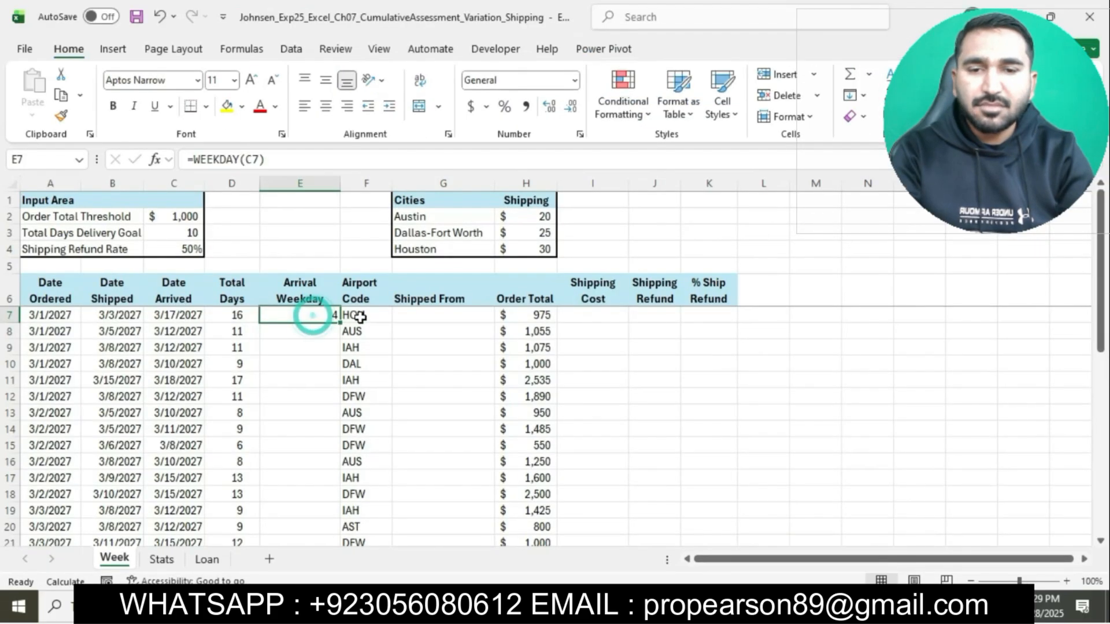
drag(339, 323, 304, 515)
click(409, 427)
scroll(408, 426, up, 7)
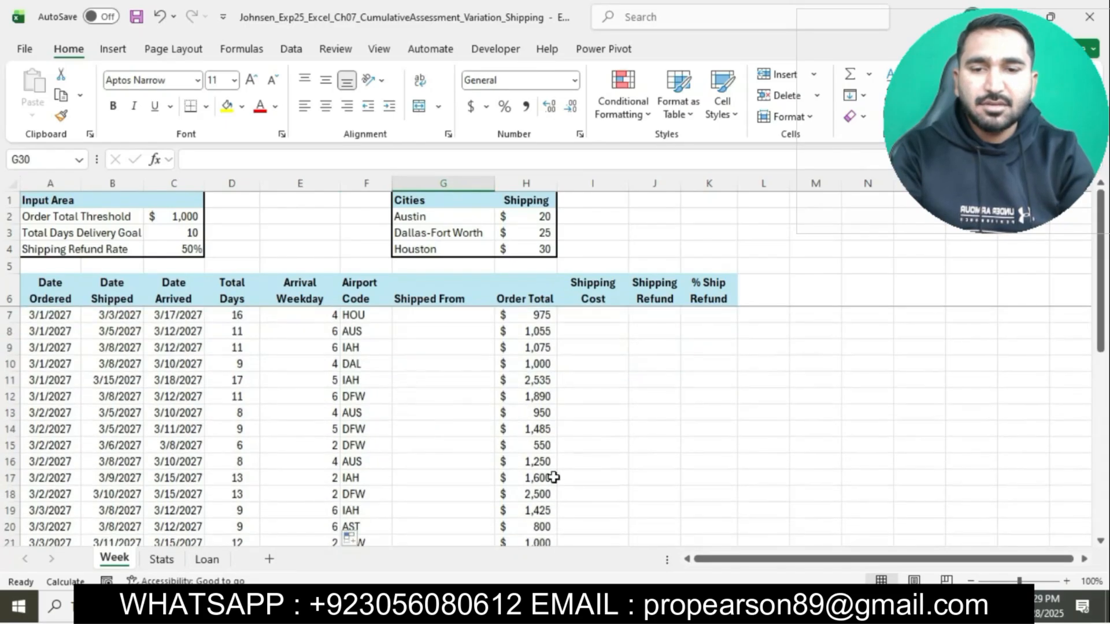
Switch back to the Word instructions and highlight the step 4 text in turquoise.
click(650, 606)
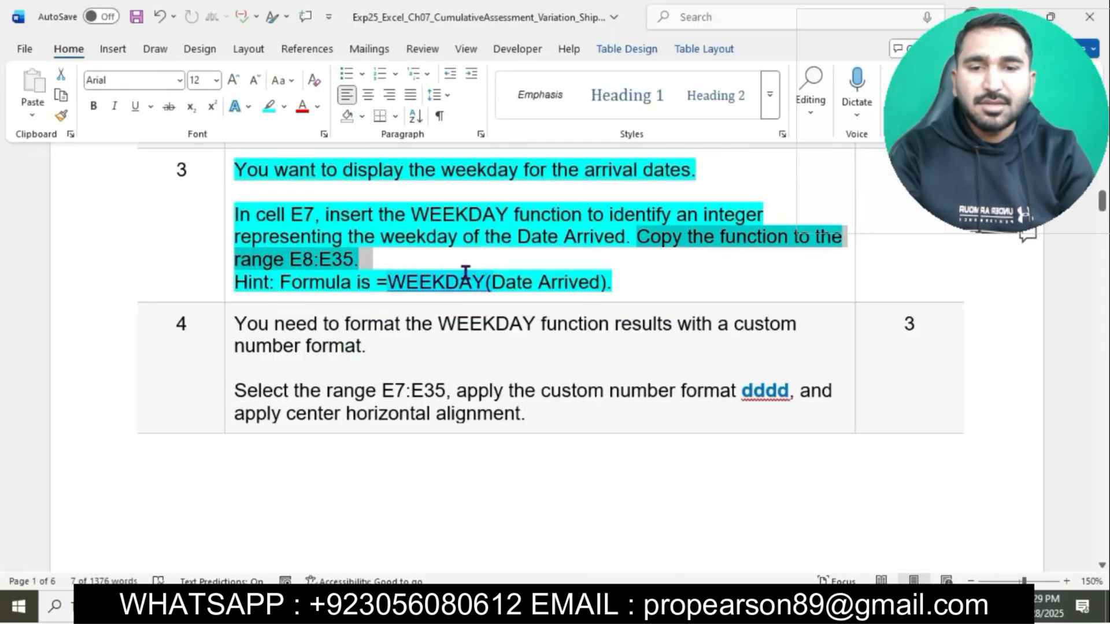
click(621, 277)
scroll(618, 271, down, 3)
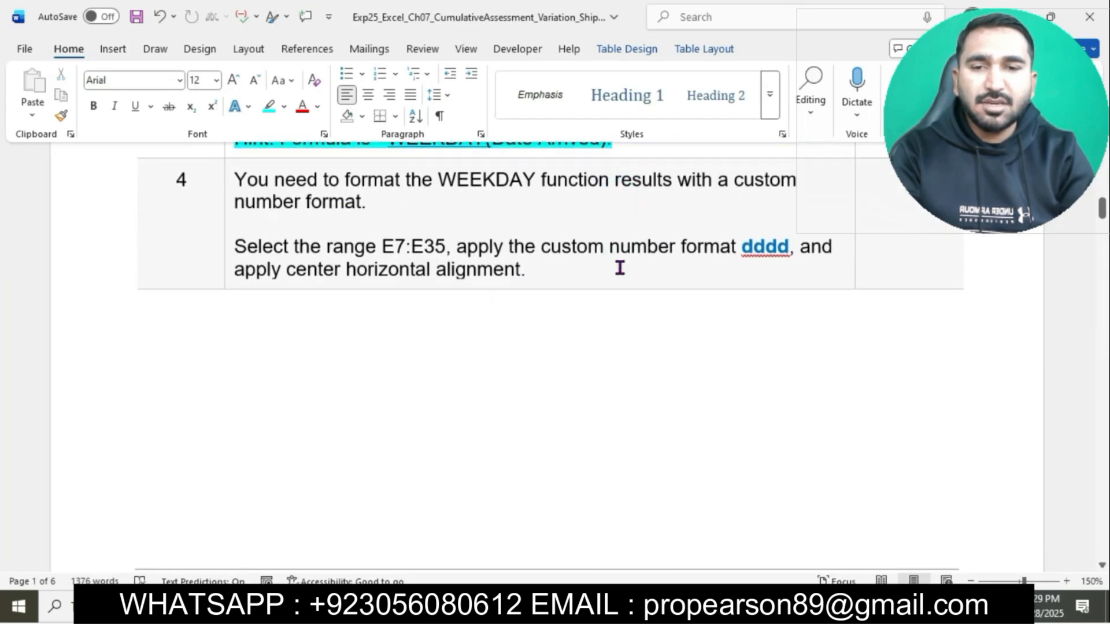
click(231, 178)
click(231, 178)
click(304, 149)
click(321, 202)
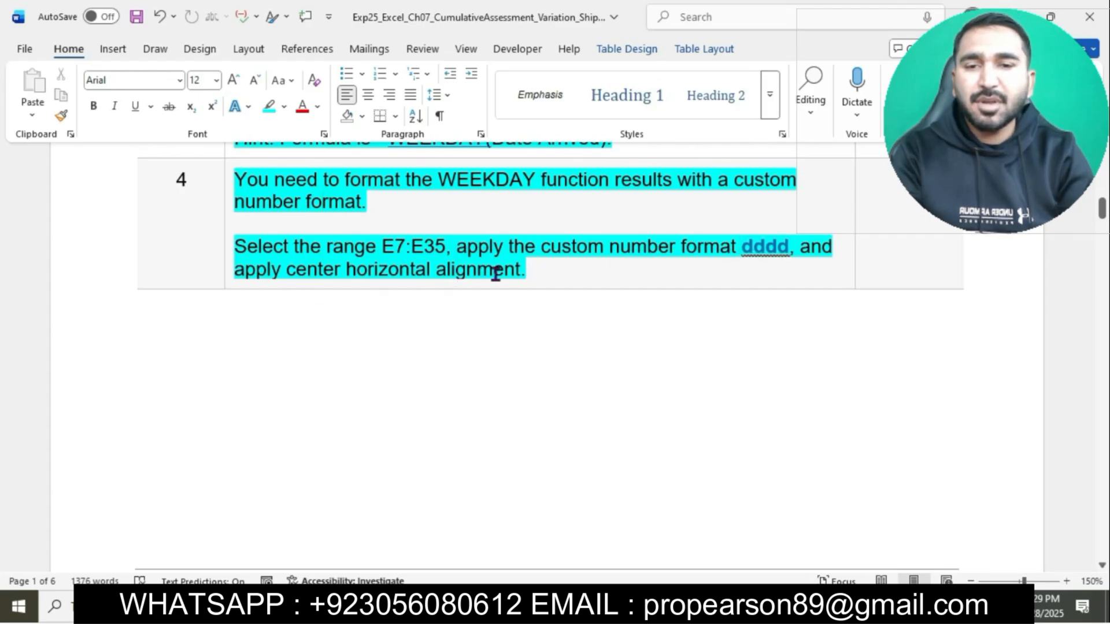
Copy the range reference E7:E35 from step 4 in Word and use it to select that range in Excel.
double_click(386, 248)
key(ctrl+c)
click(620, 606)
click(57, 161)
key(ctrl+v)
key(Return)
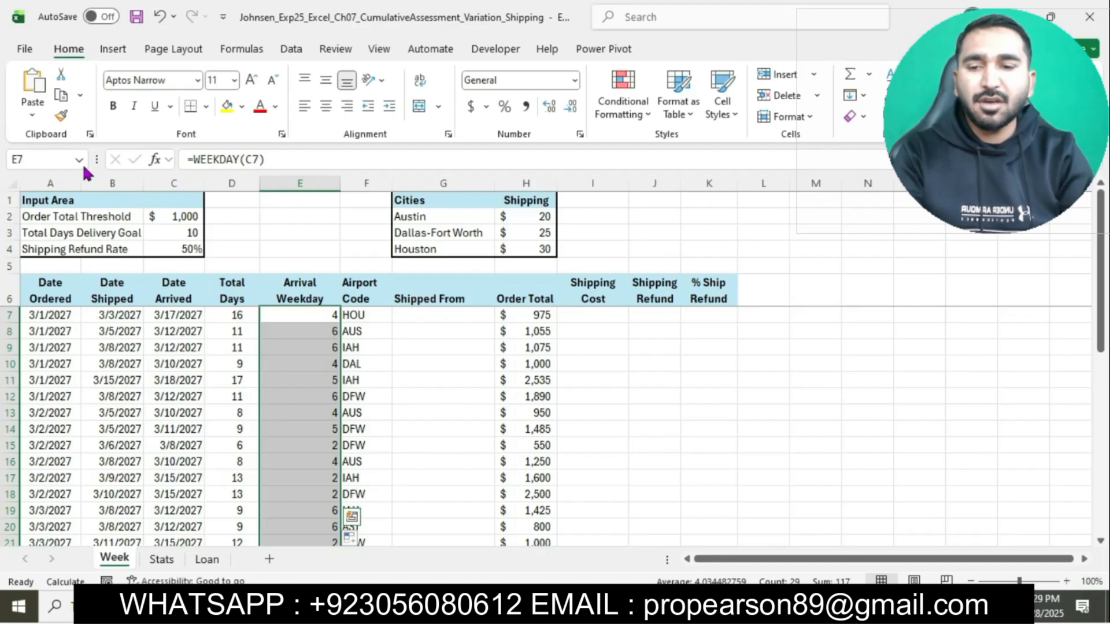
Check the number format instruction in Word, then apply the custom number format dddd to E7:E35 in Excel.
click(601, 606)
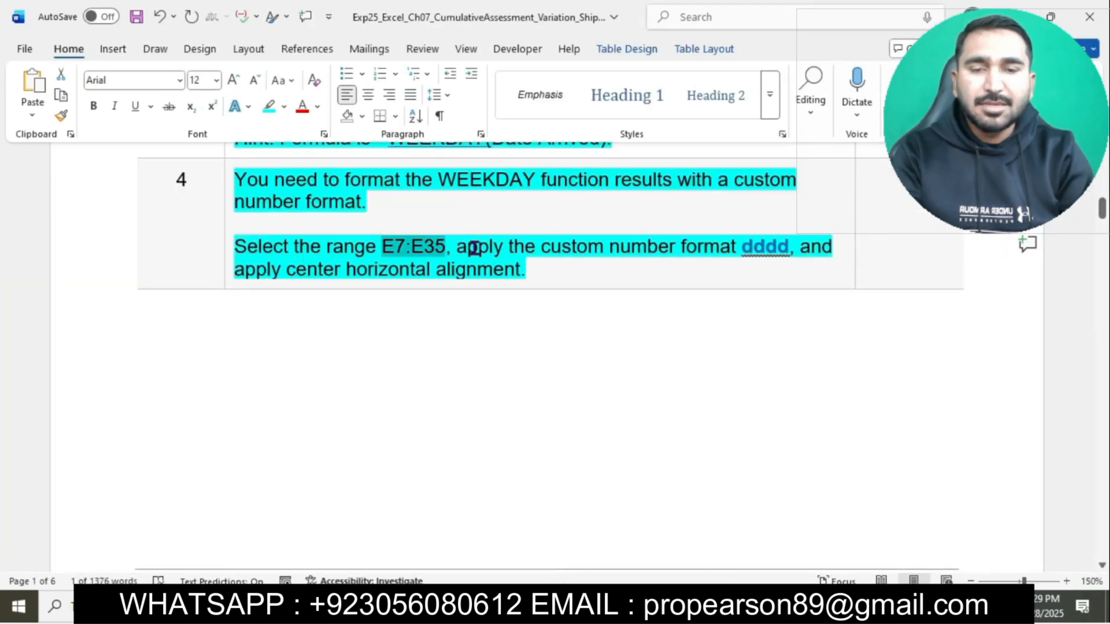
drag(473, 247, 784, 247)
key(alt+Tab)
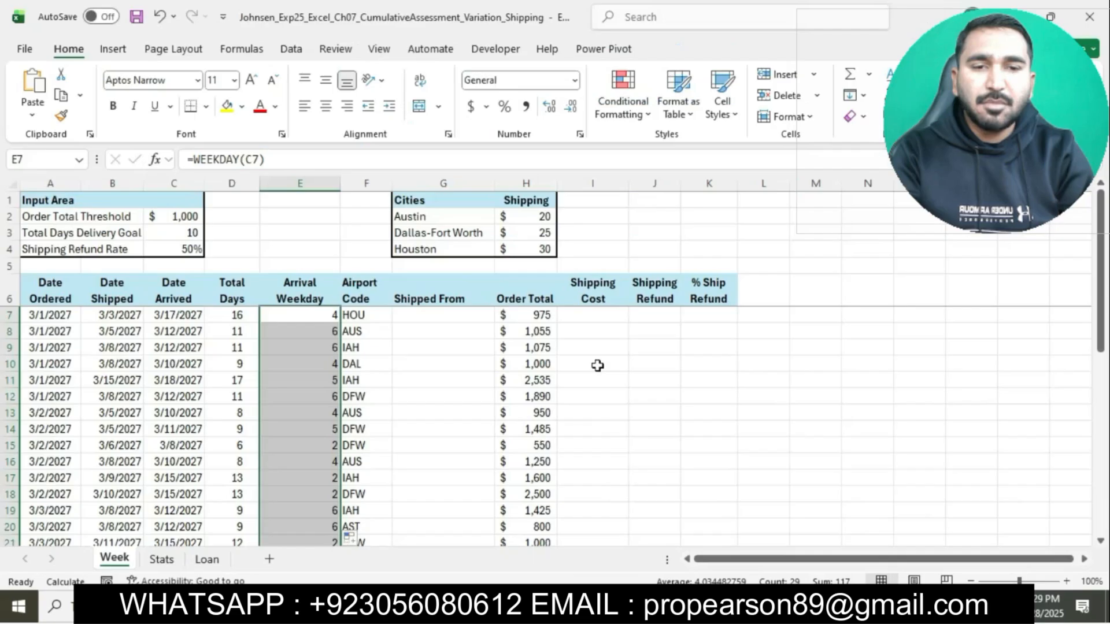
click(579, 135)
click(584, 282)
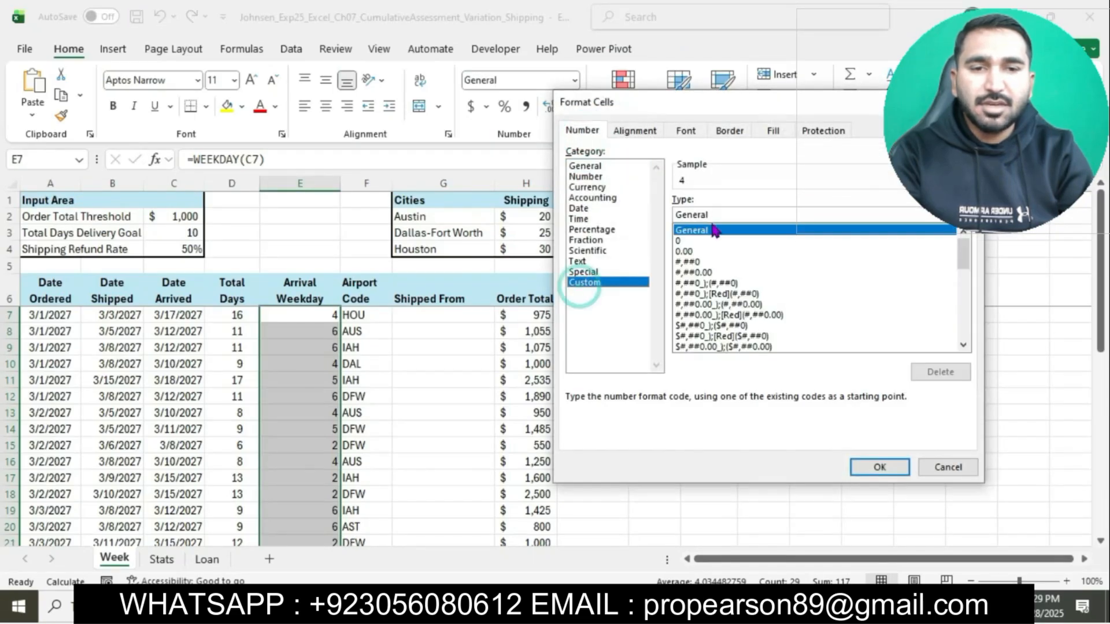
double_click(721, 217)
key(BackSpace)
text(dddd)
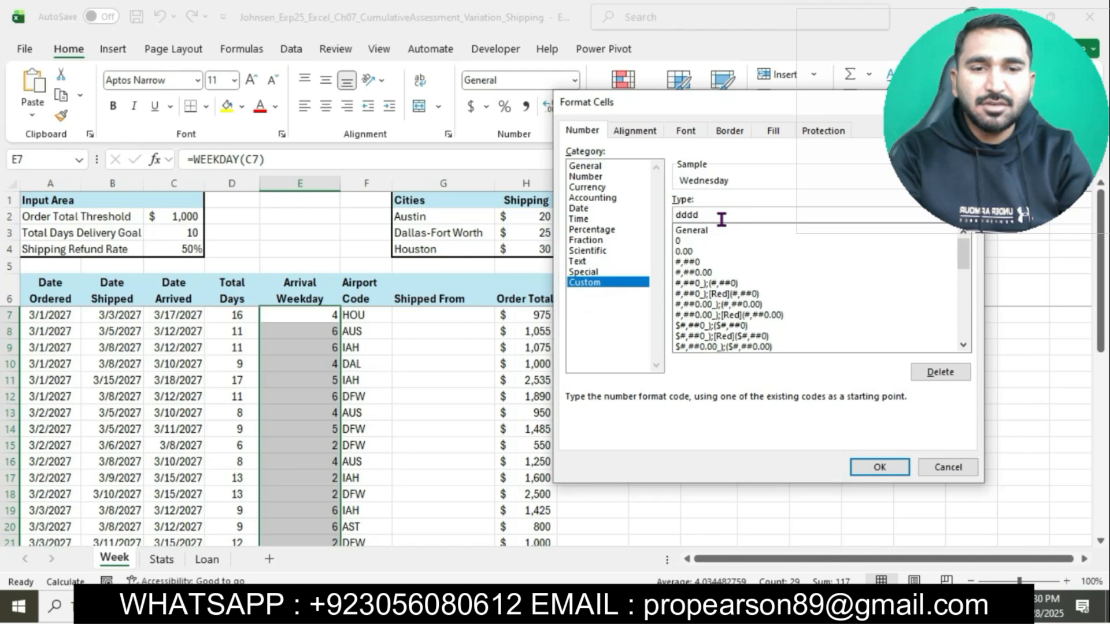
click(879, 467)
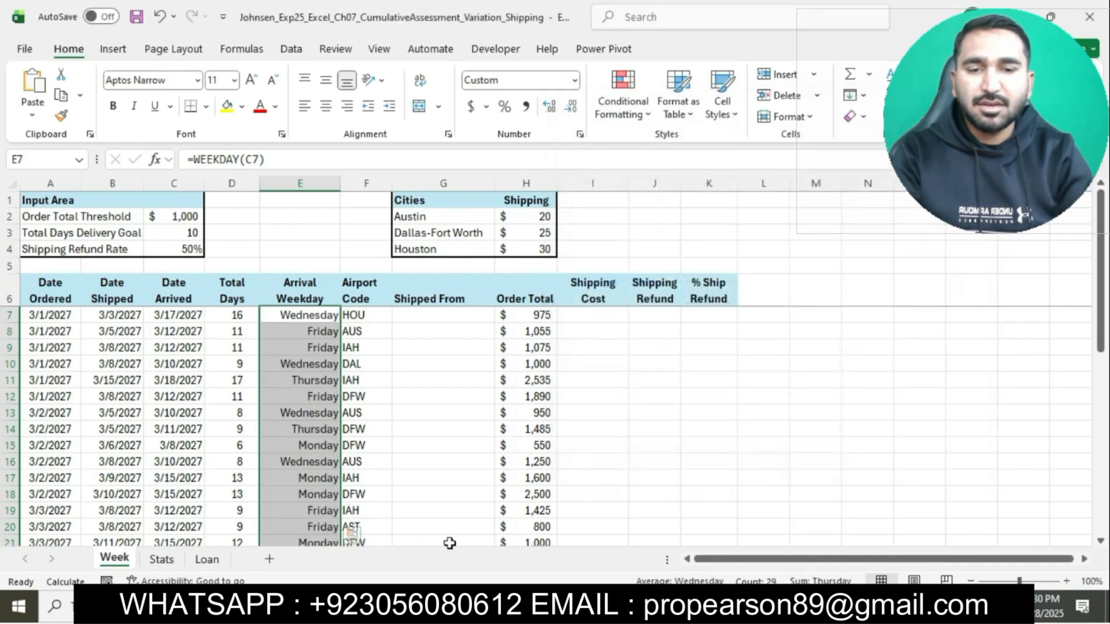
Check the alignment instruction in Word, then center E7:E35 horizontally in Excel and review the column.
key(alt+Tab)
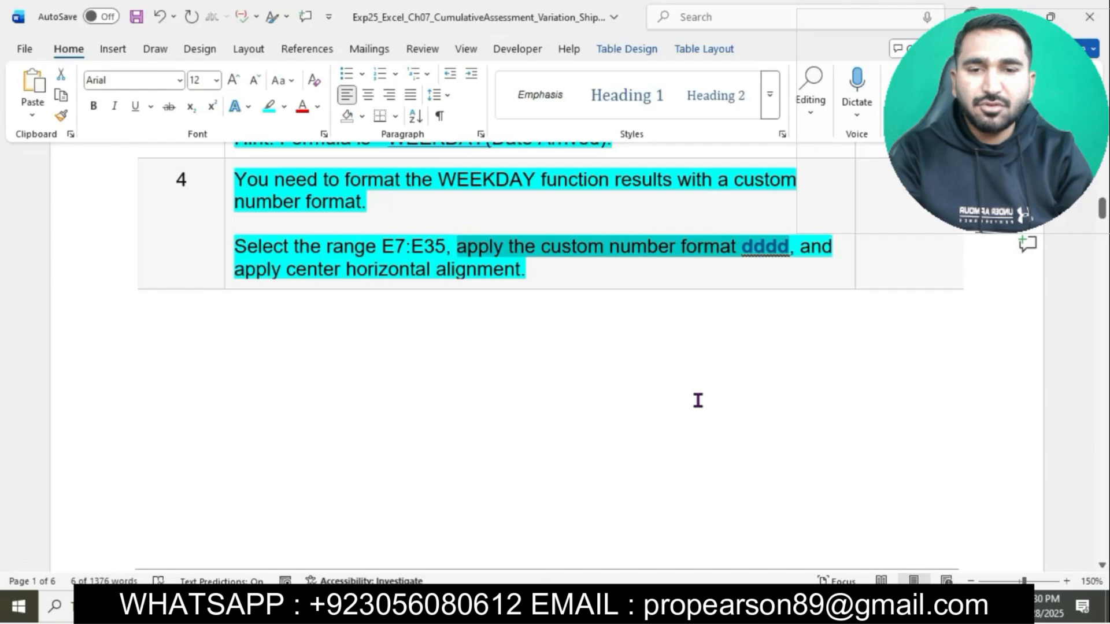
double_click(803, 248)
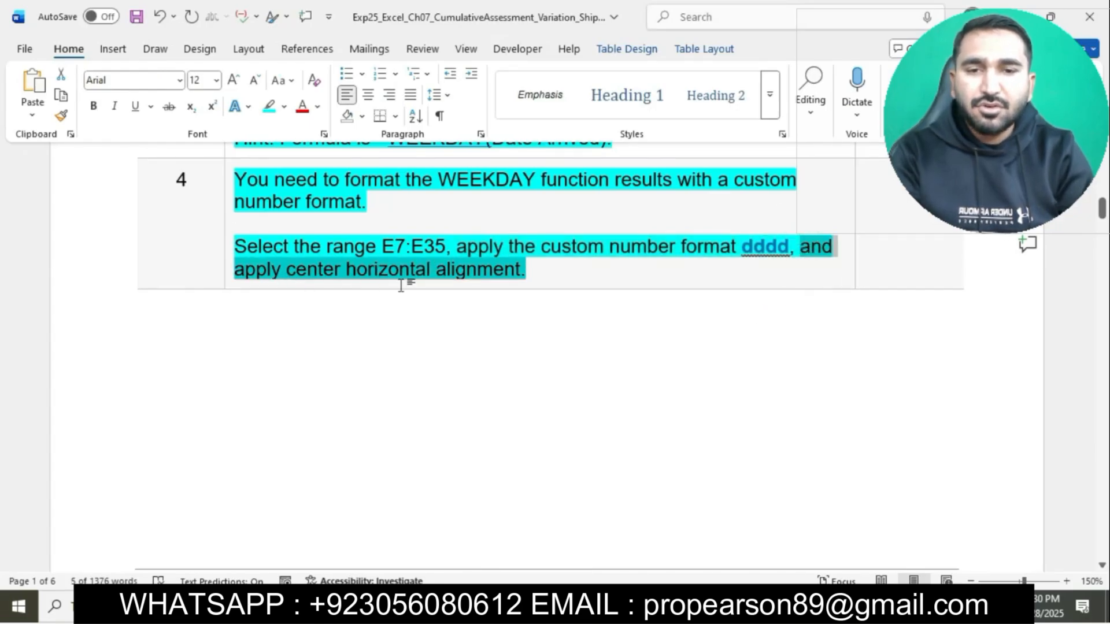
key(alt+Tab)
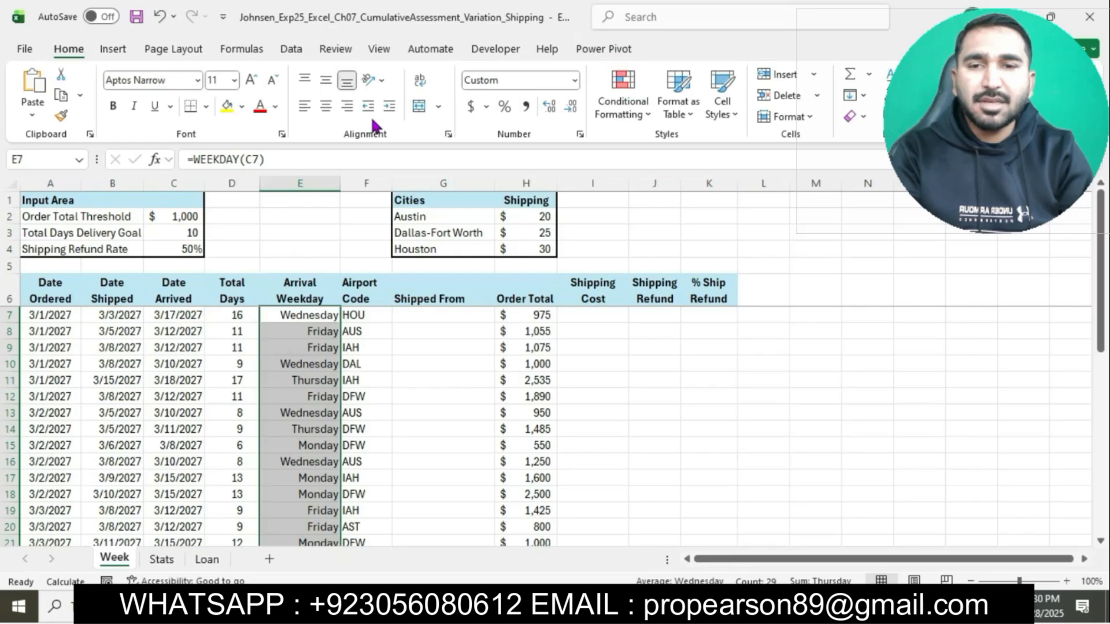
click(326, 106)
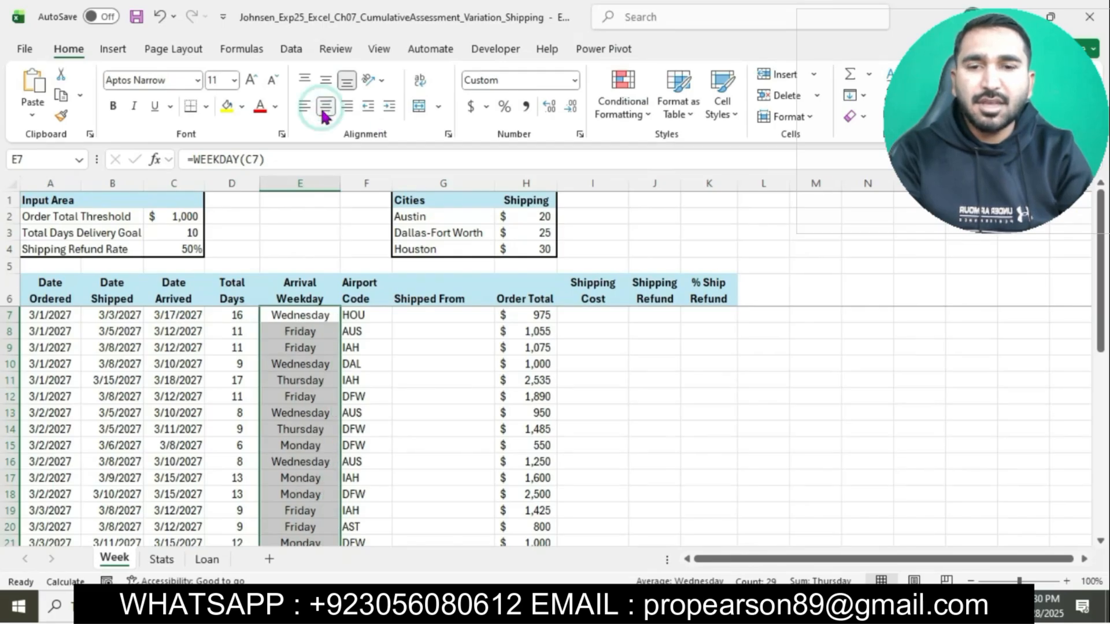
click(438, 427)
scroll(439, 428, down, 7)
scroll(438, 427, up, 7)
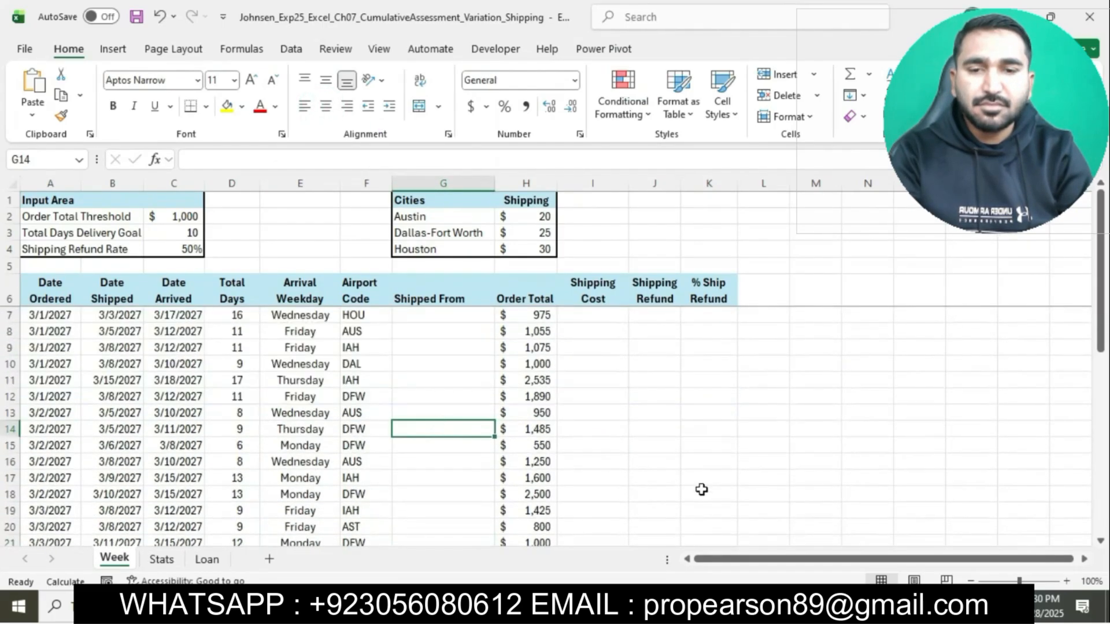
Switch to Word, highlight the step 5 text in turquoise and select its instruction about the SWITCH function in G7 with references to G2:G4.
key(alt+Tab)
scroll(582, 361, down, 6)
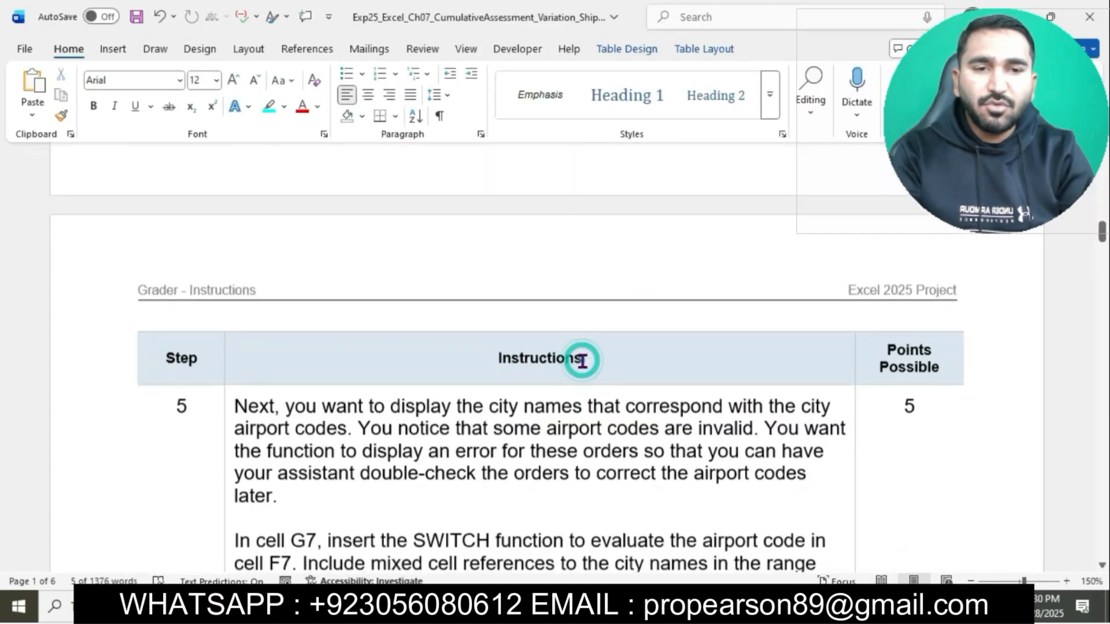
click(233, 186)
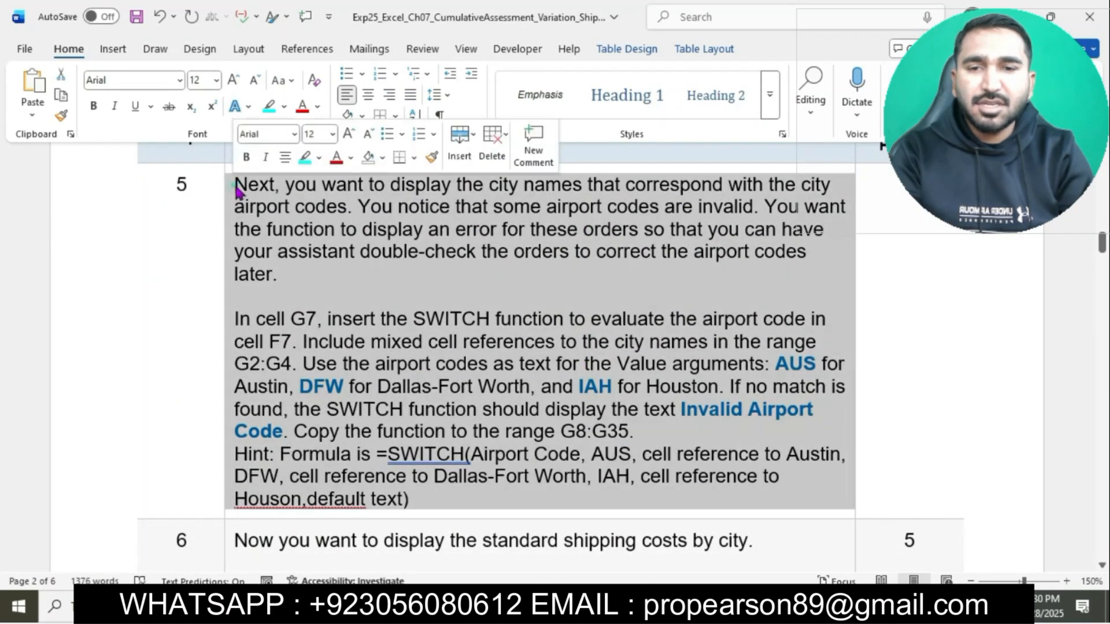
click(305, 159)
click(343, 237)
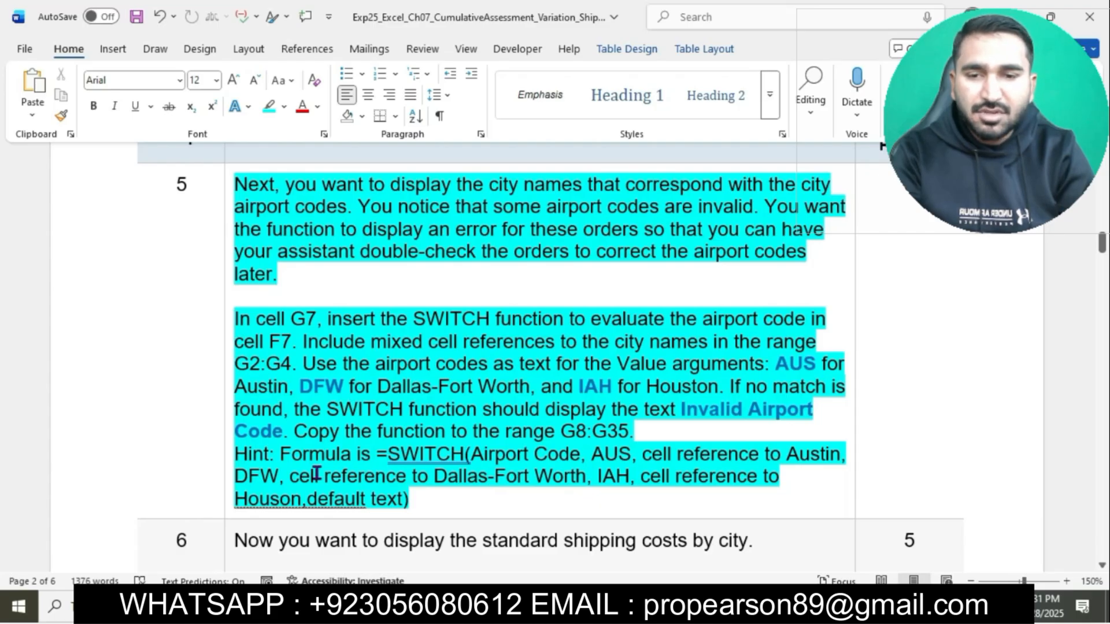
drag(235, 319, 317, 320)
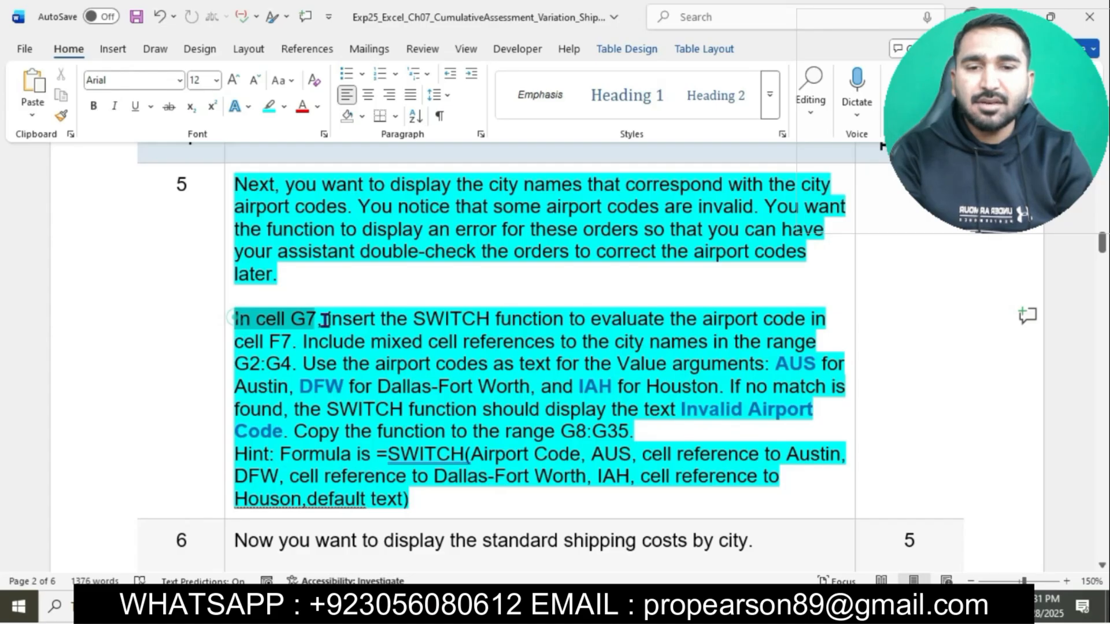
drag(325, 320, 293, 364)
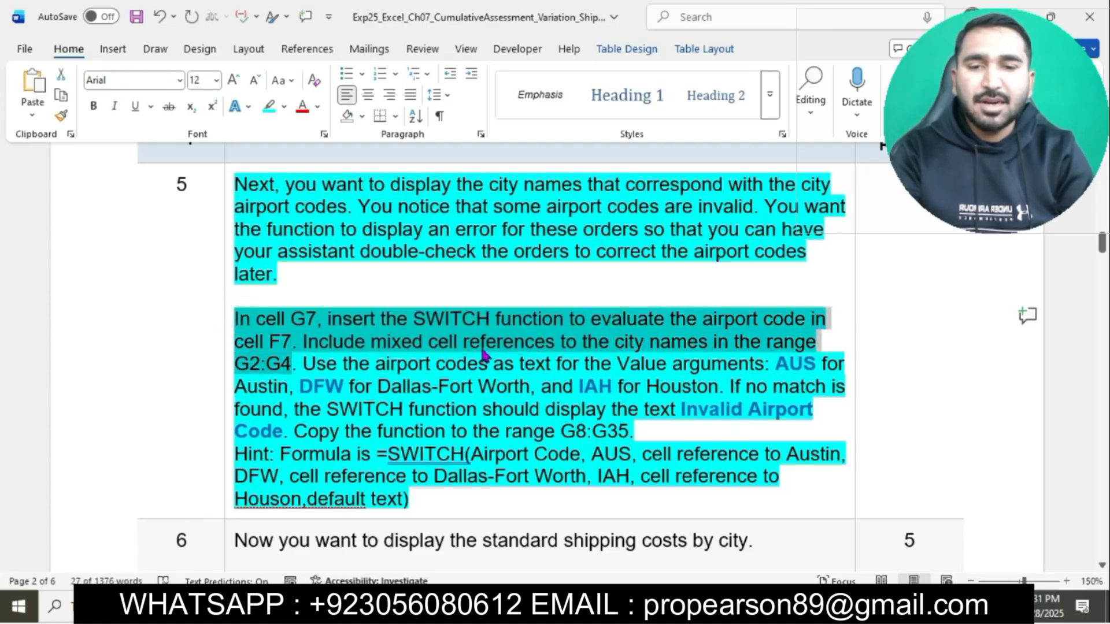
Switch to Excel and start a SWITCH formula in G7 that evaluates F7 and returns $G$2 for "AUS".
click(623, 606)
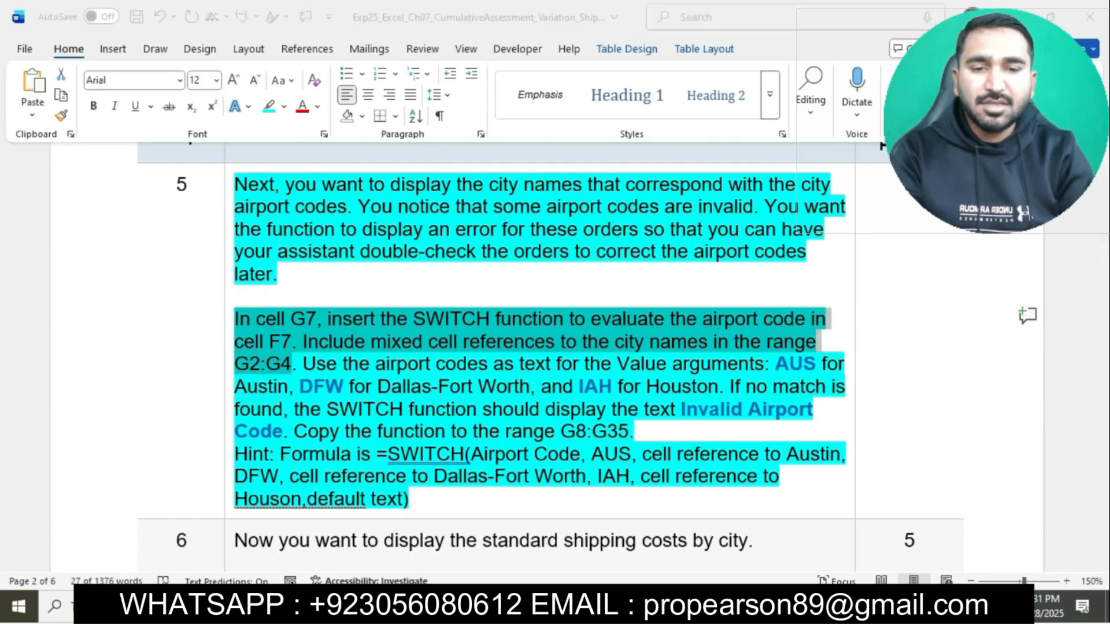
click(436, 319)
text(=)
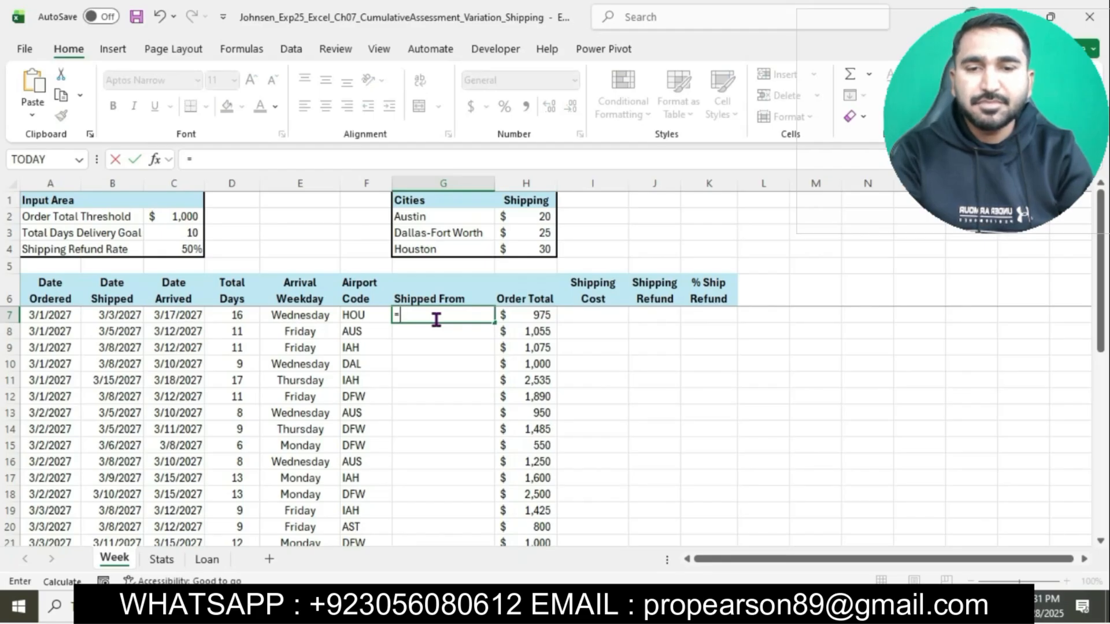
text(SWI)
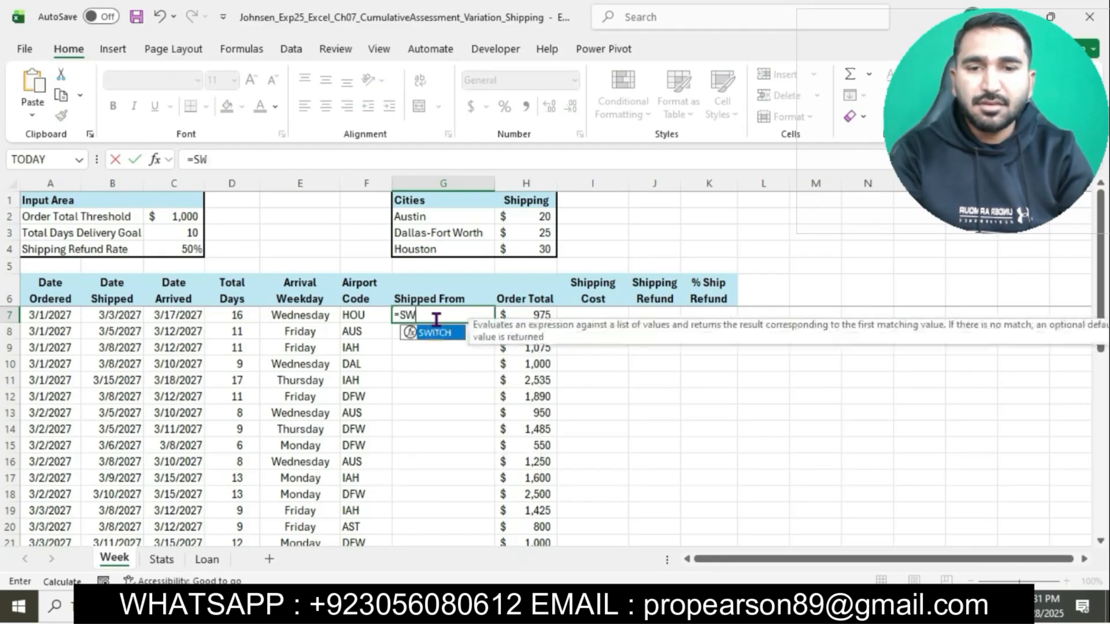
click(308, 161)
text(TCH)
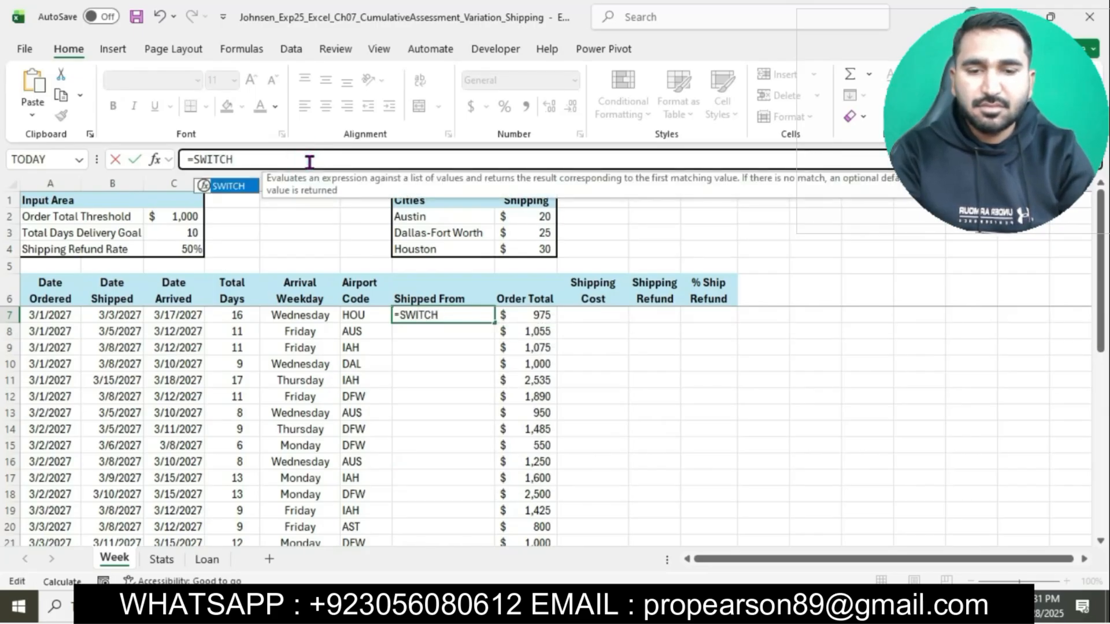
text(()
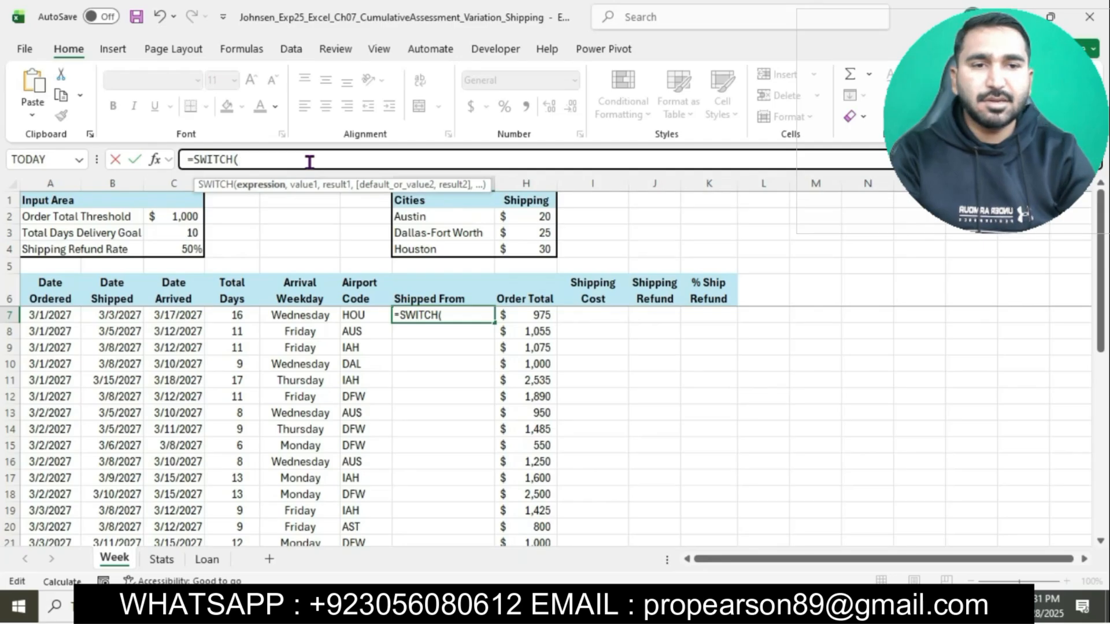
text(F7,"AUS")
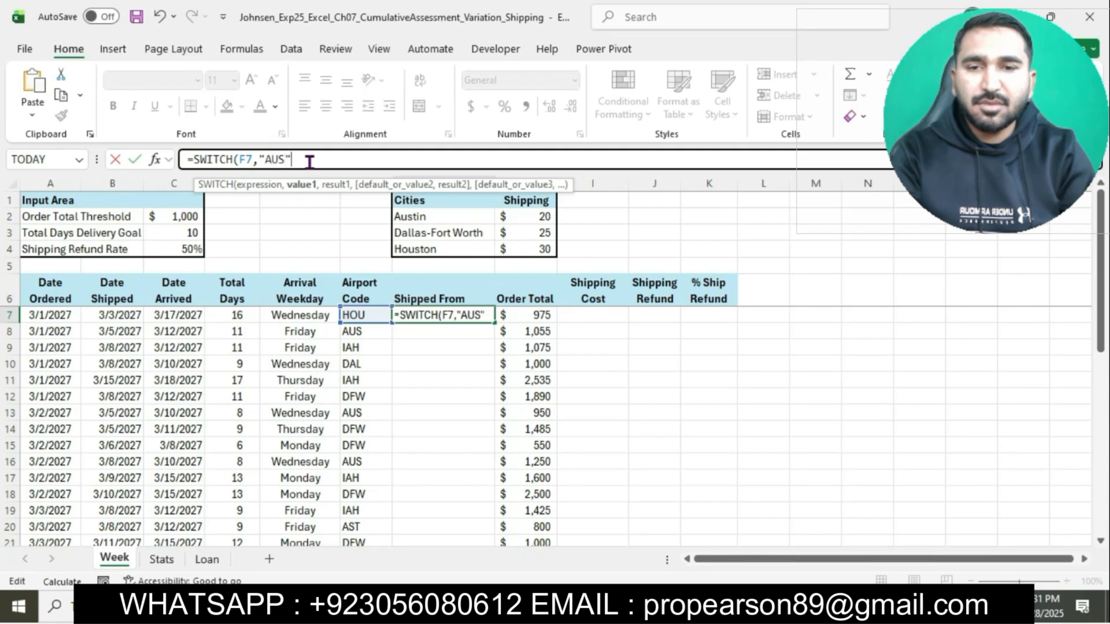
text(,)
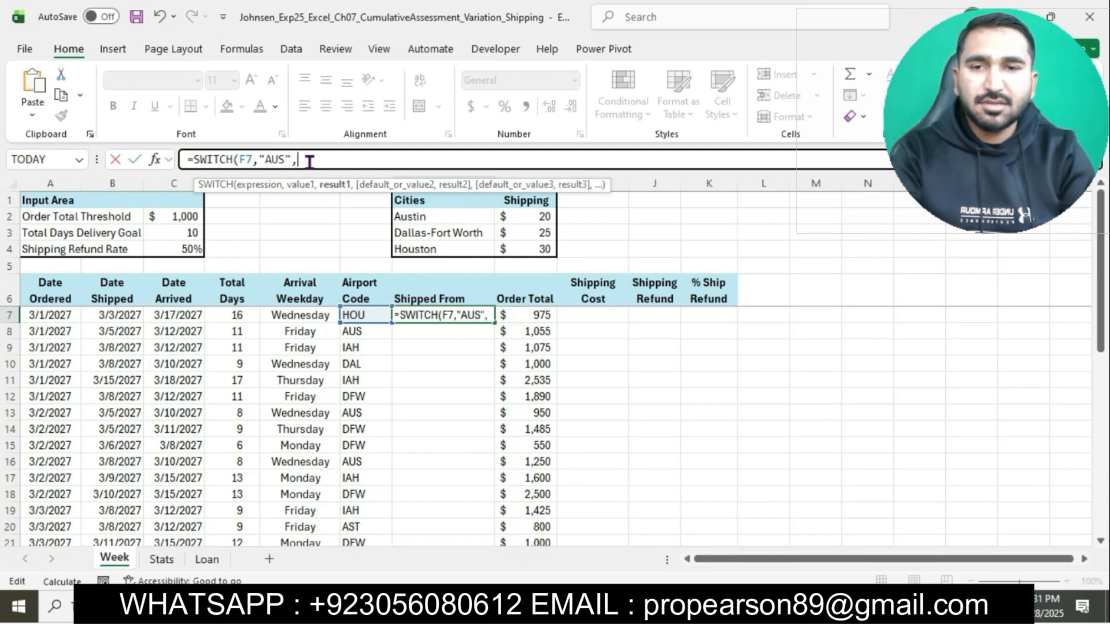
text($G$2)
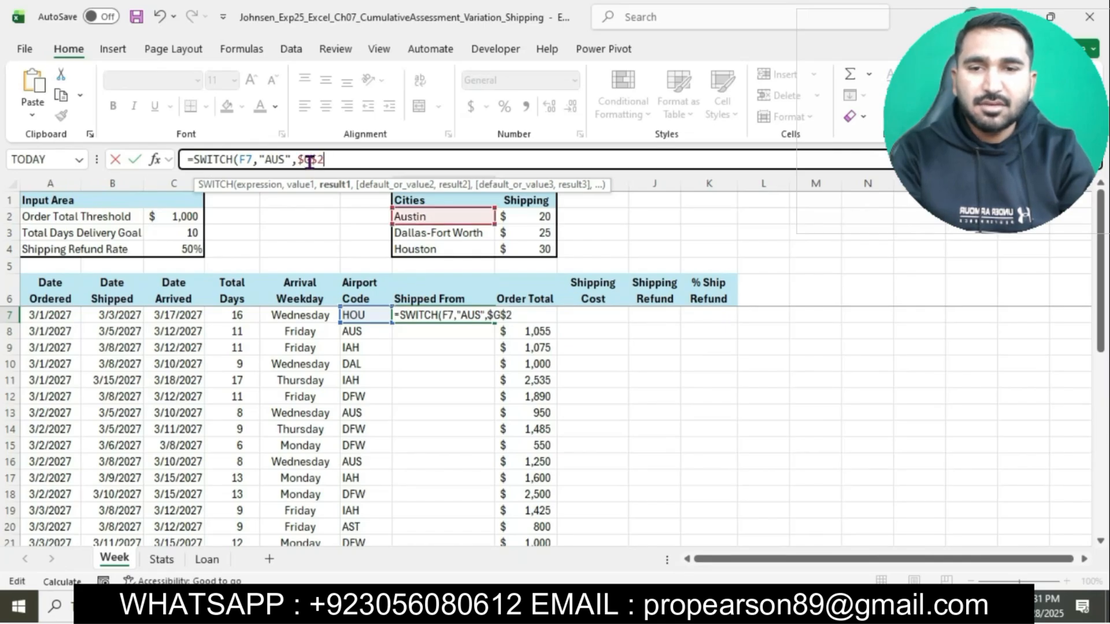
text(,)
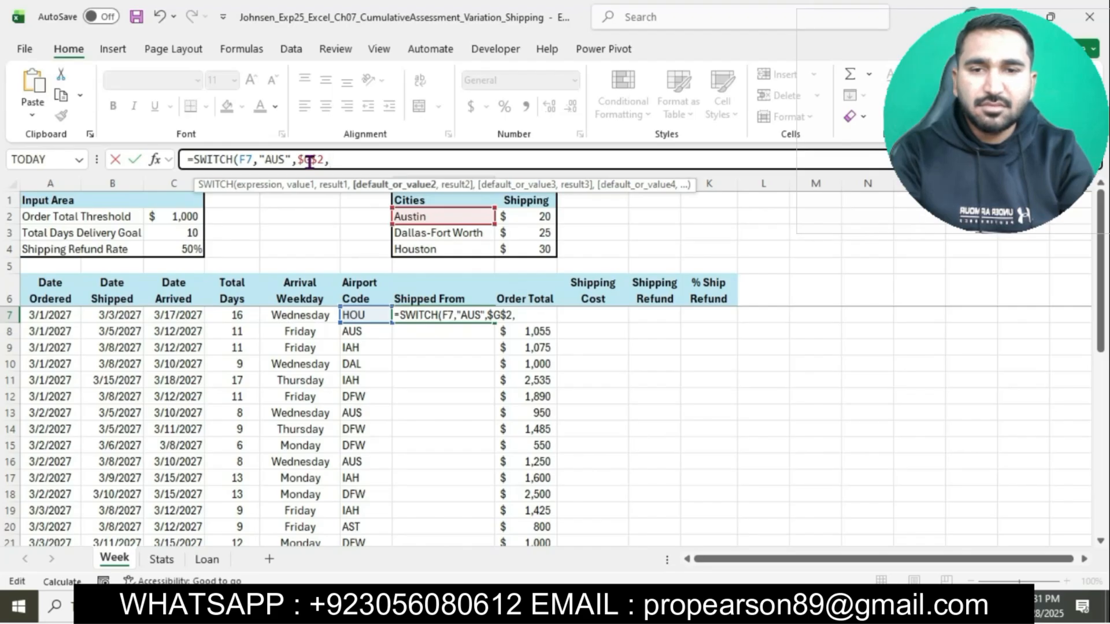
Extend the G7 SWITCH formula with "DFW" returning $G$3 and "IAH" returning $G$4.
text(")
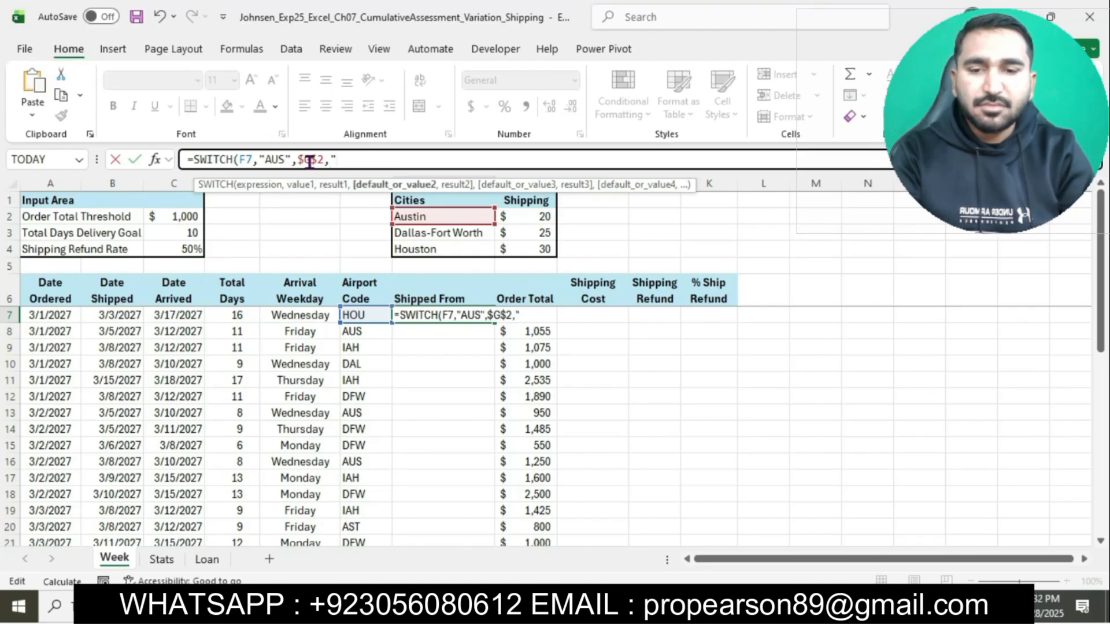
text(DFW)
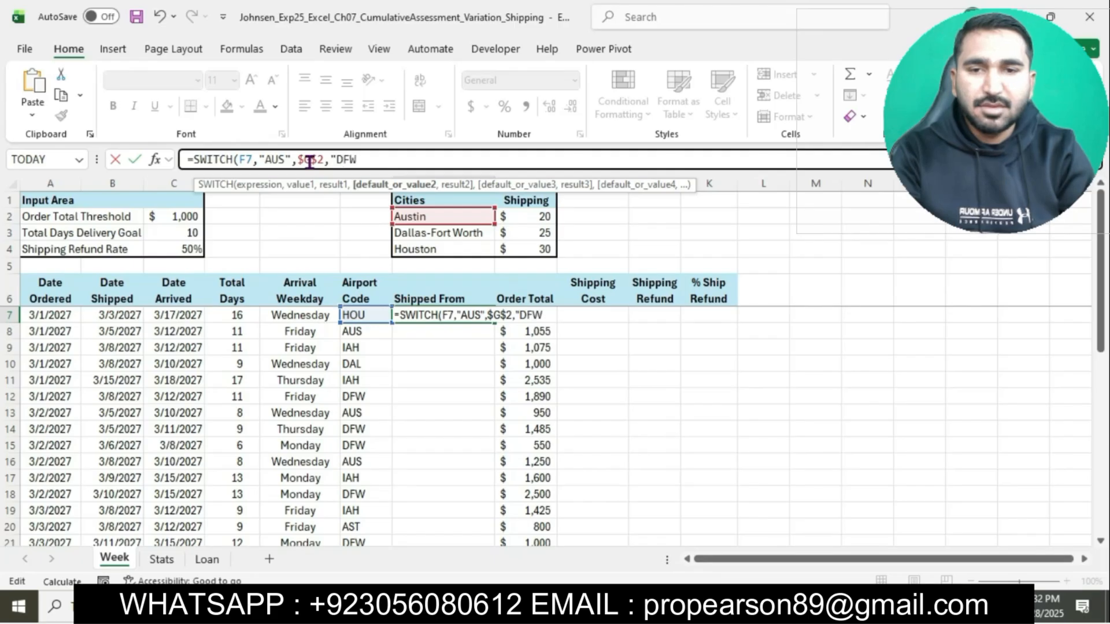
text(",$)
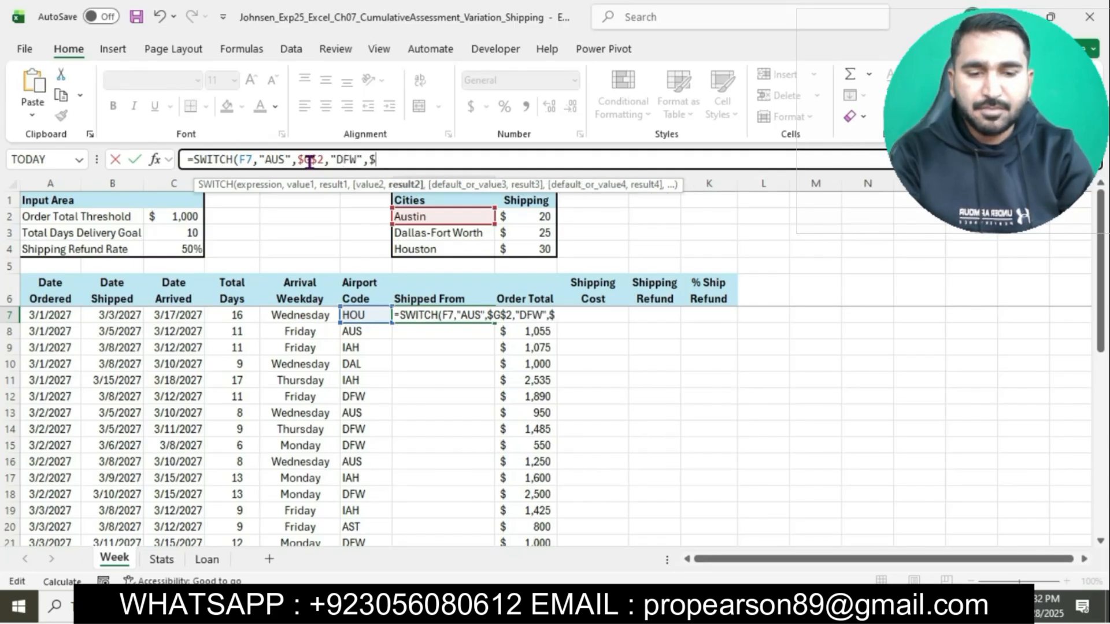
text(G$3)
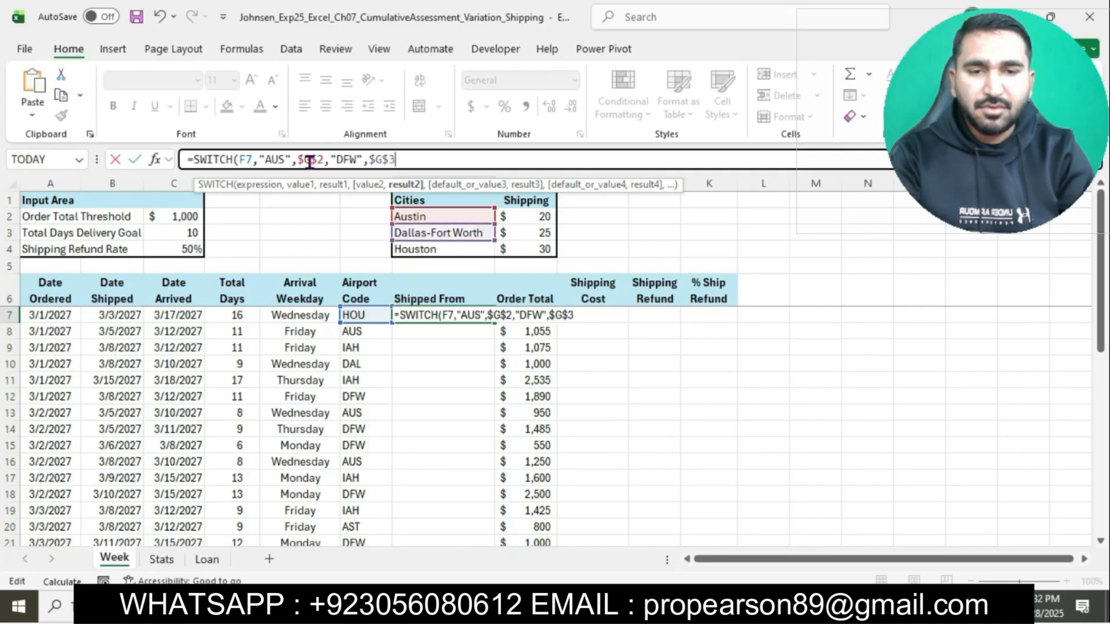
text(,)
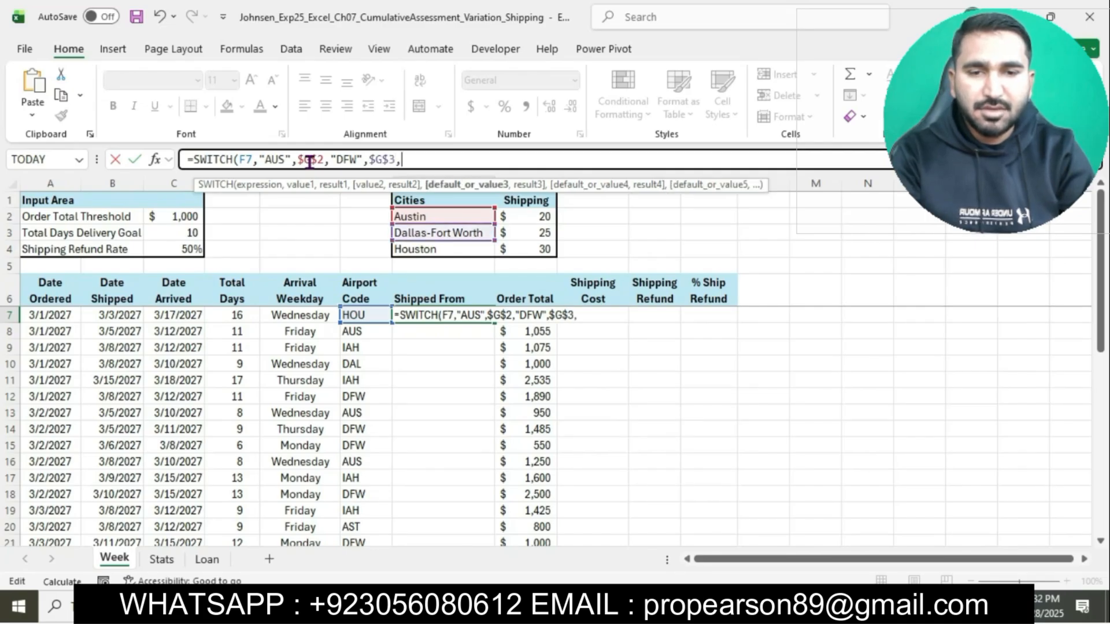
text("IAH")
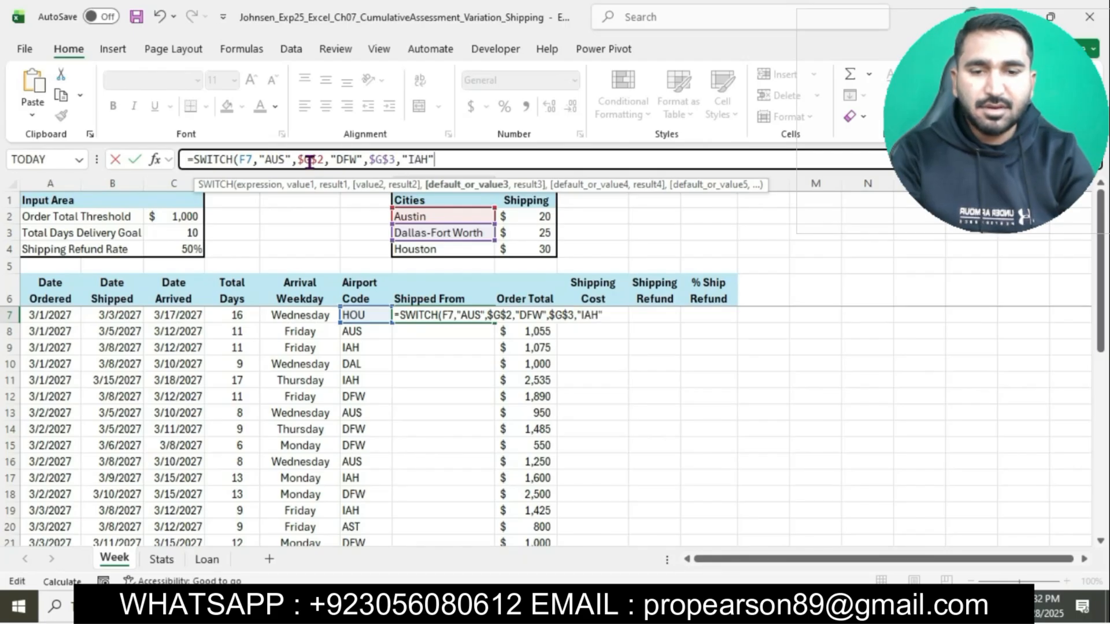
text(,)
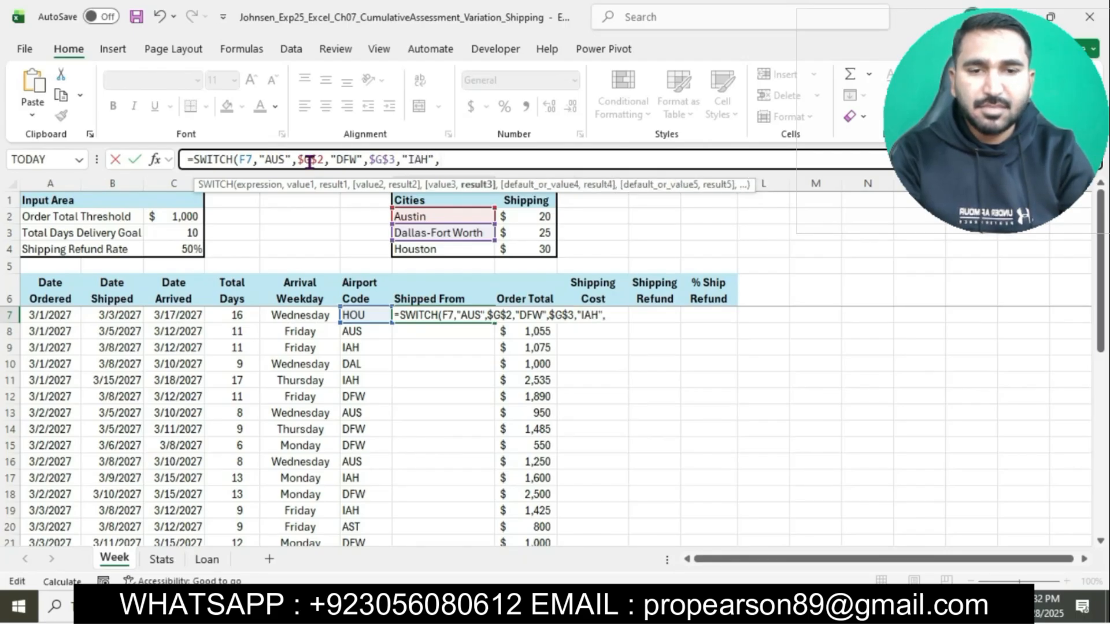
text($G)
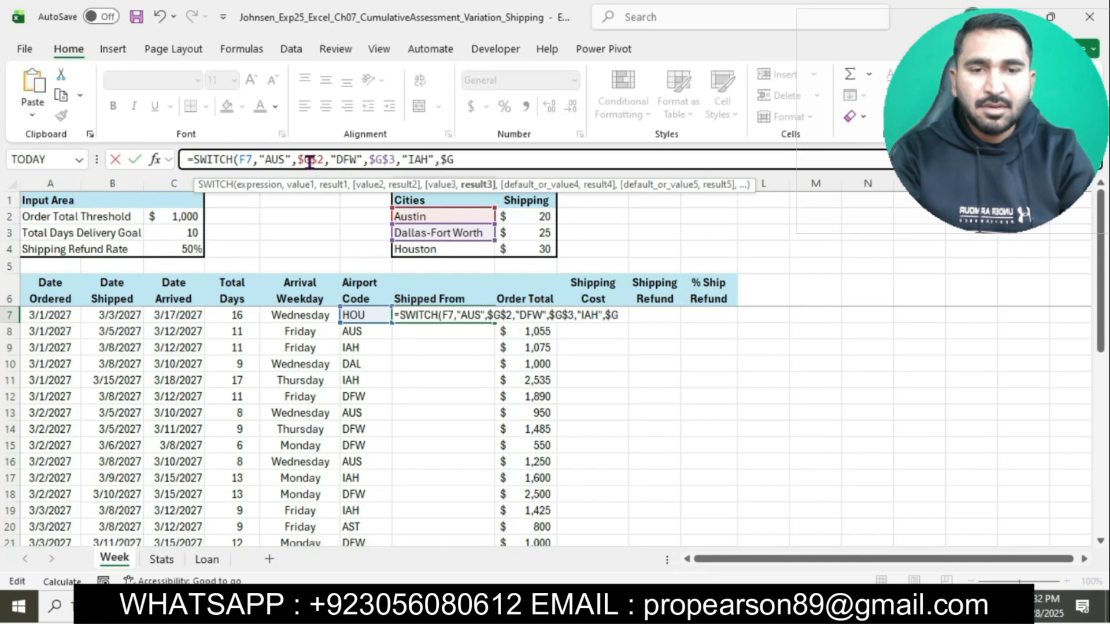
text($4)
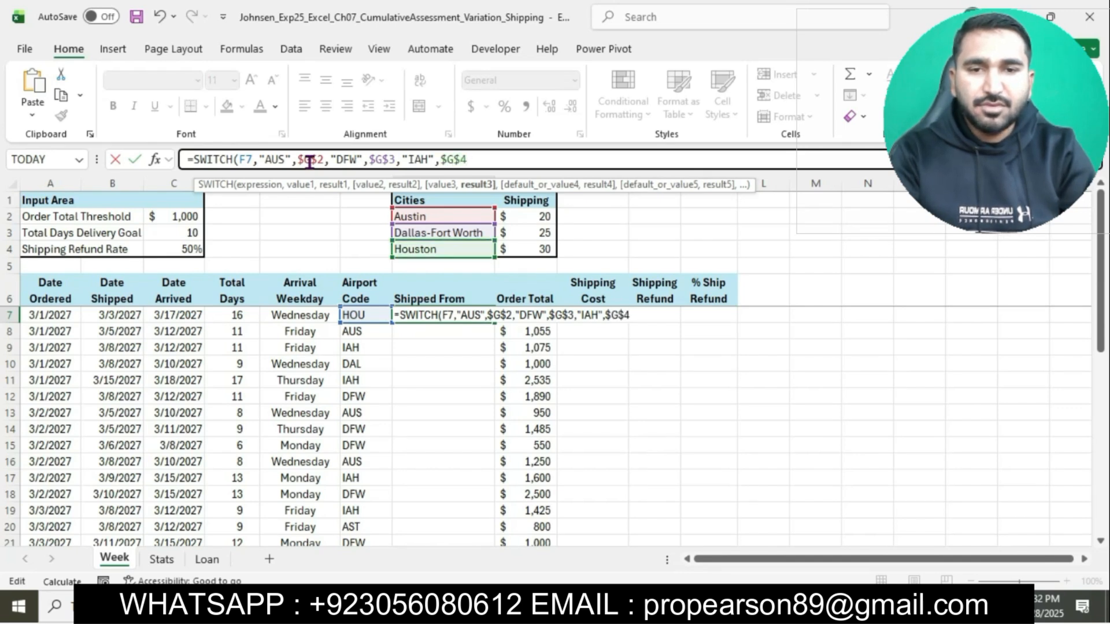
Complete the G7 SWITCH formula with the default text "Invalid Airport Code" and enter it.
text(,"I)
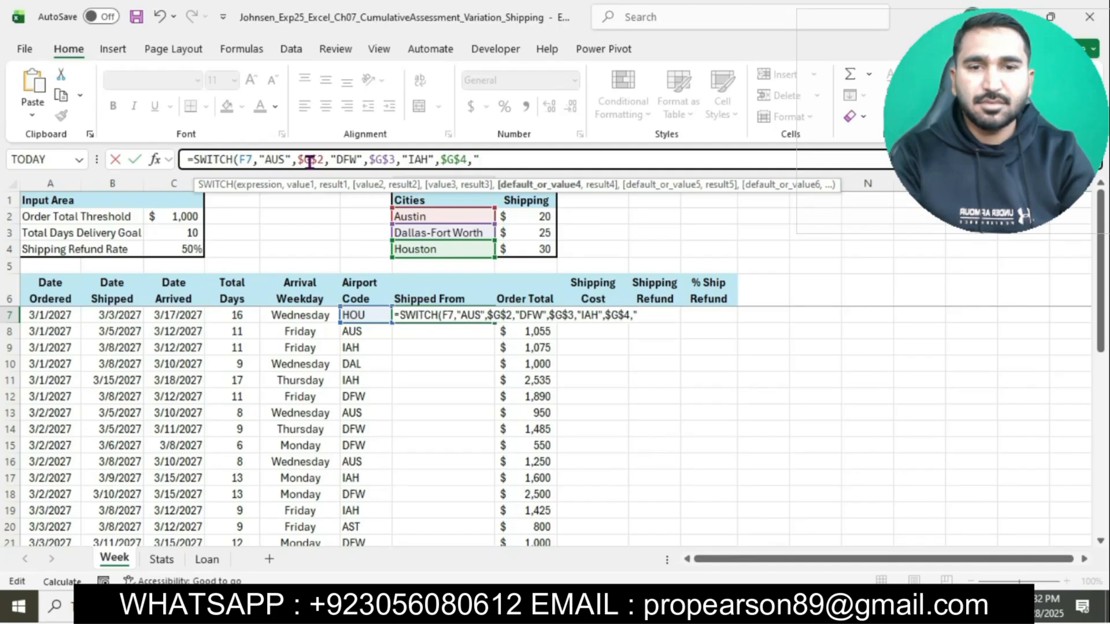
text(nvalid Air)
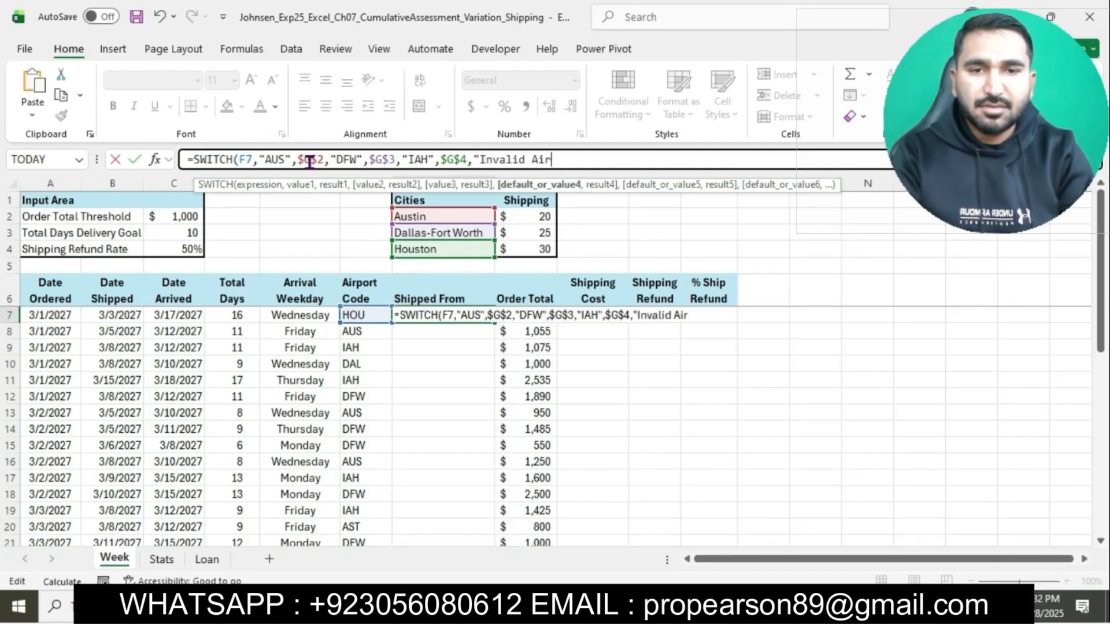
text(port C)
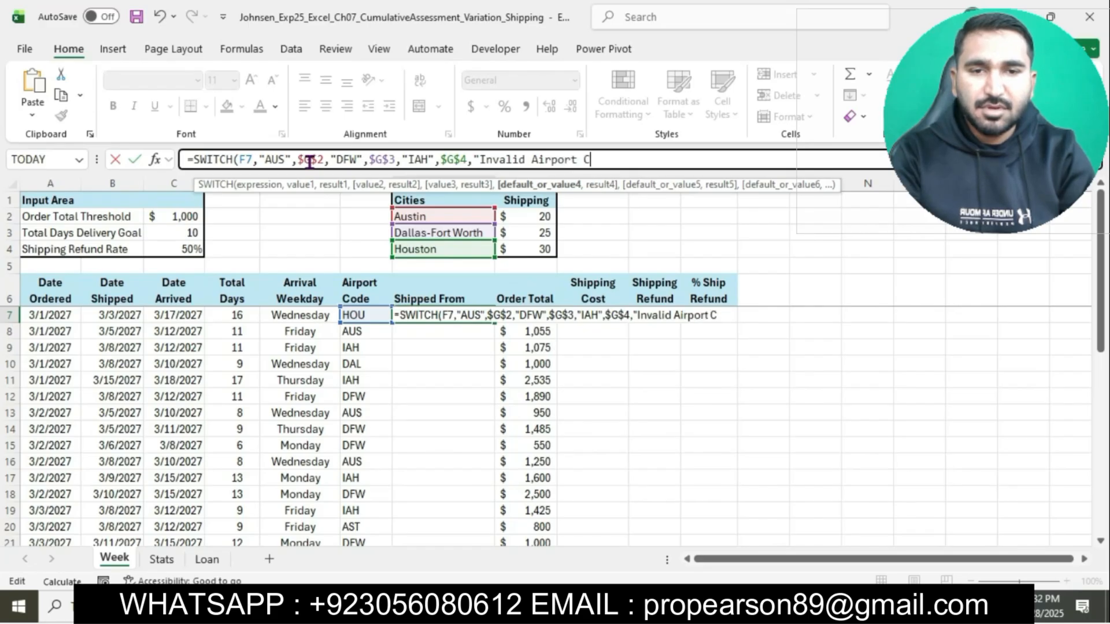
text(ode")
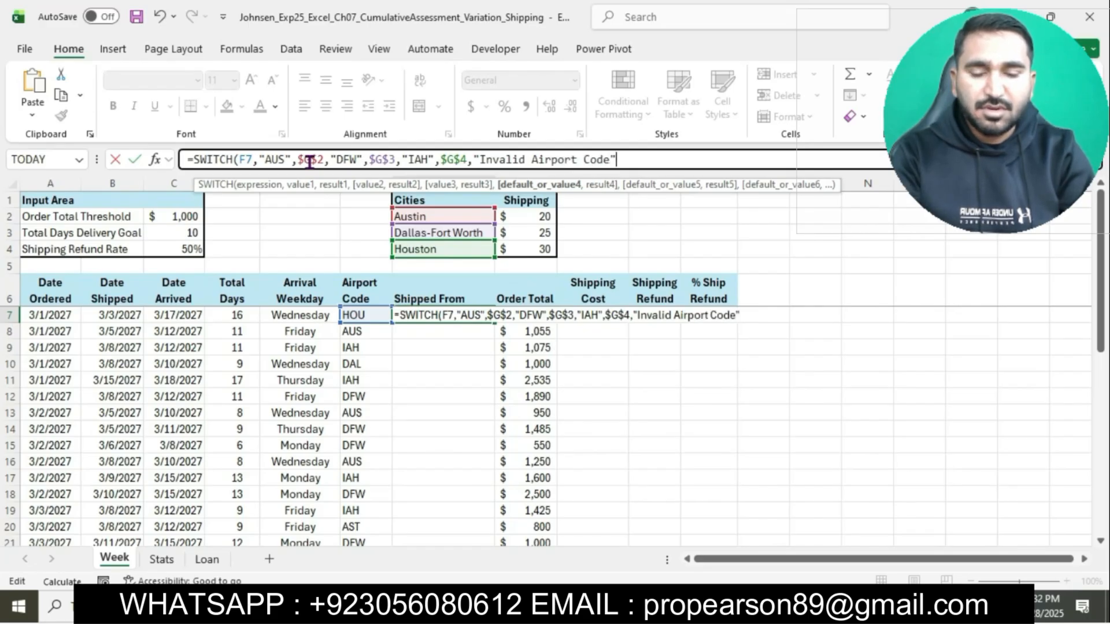
text())
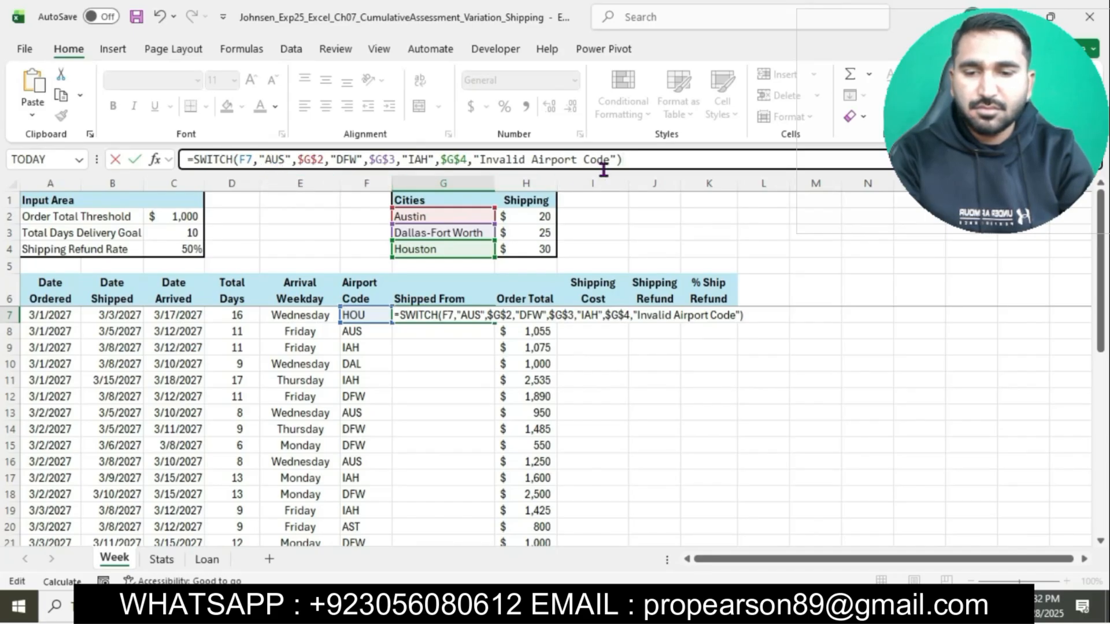
key(Return)
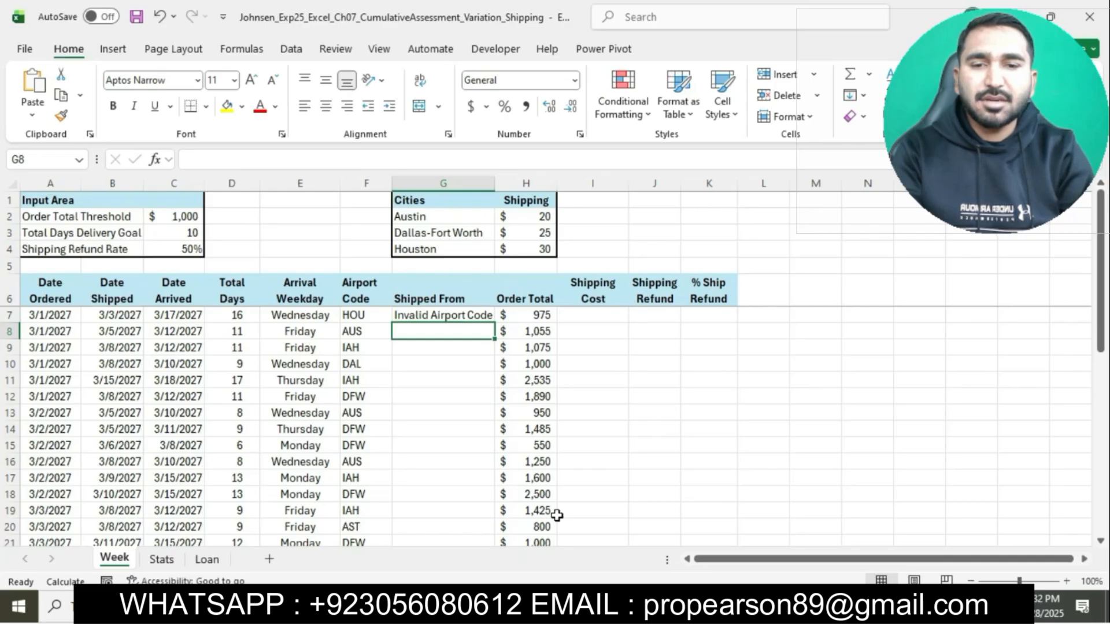
Check the copy instruction in Word, then copy the G7 formula down through G35 in Excel and review the column.
key(alt+Tab)
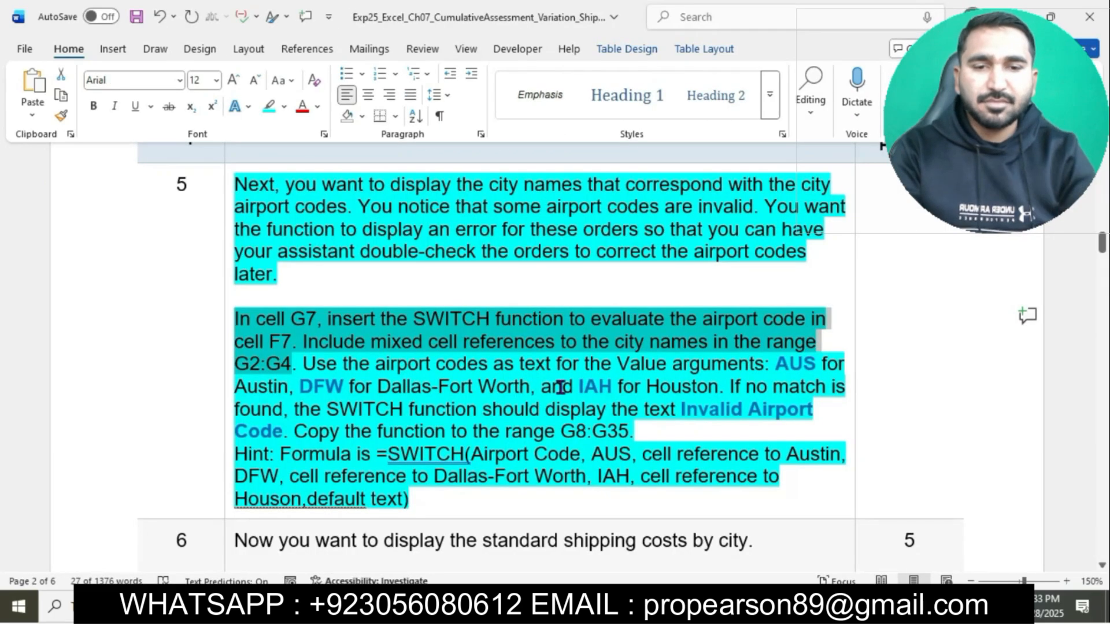
click(365, 412)
drag(295, 431, 629, 431)
key(alt+Tab)
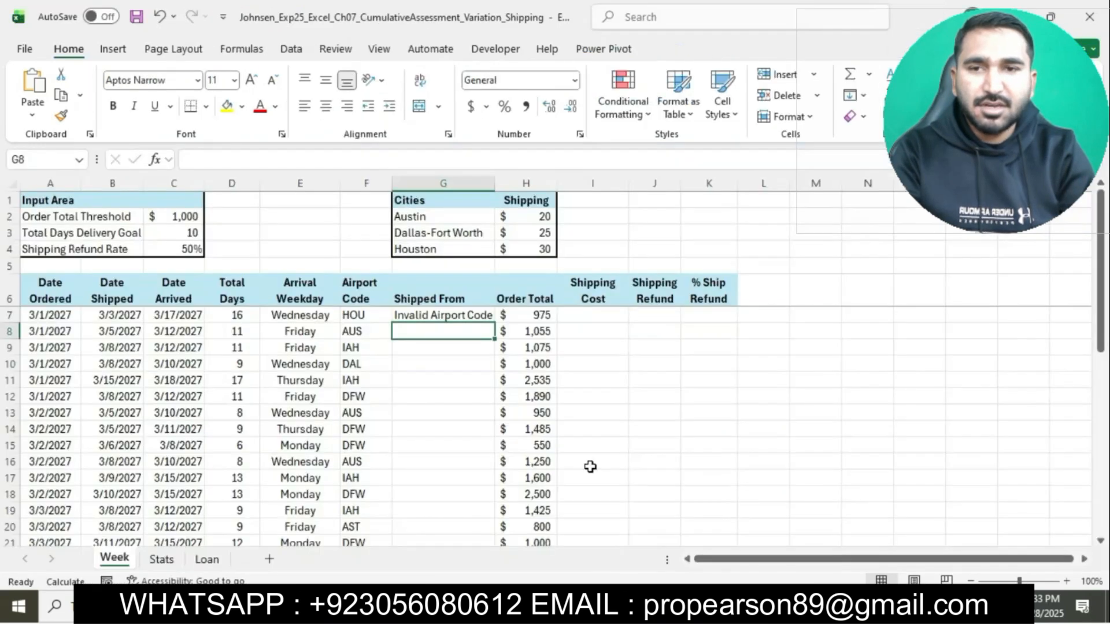
click(457, 313)
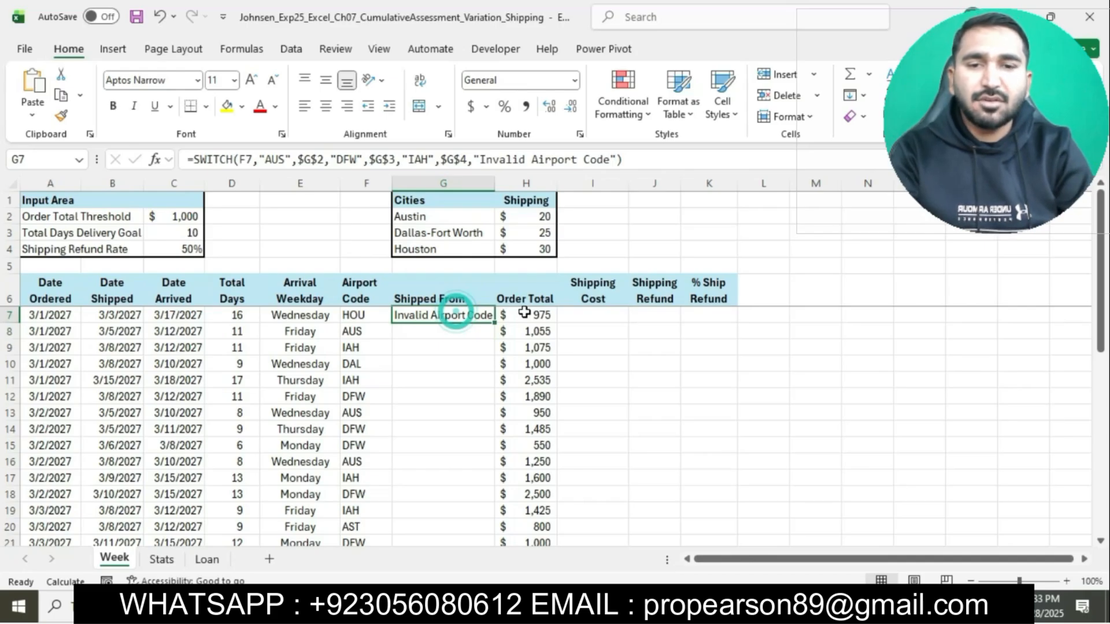
drag(494, 322, 411, 513)
scroll(461, 421, up, 5)
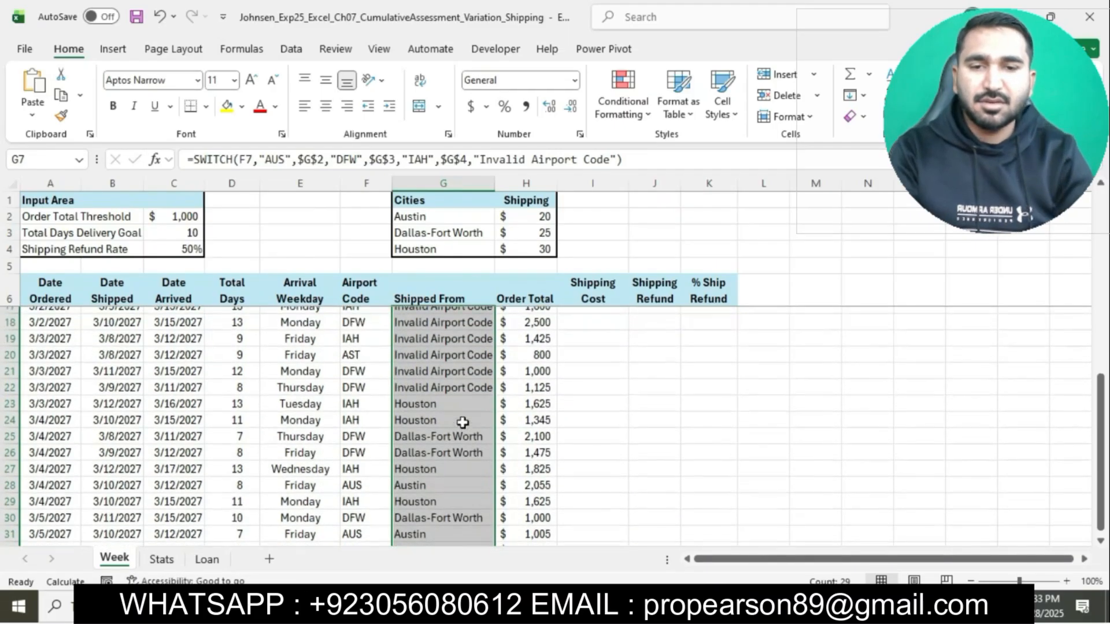
click(594, 433)
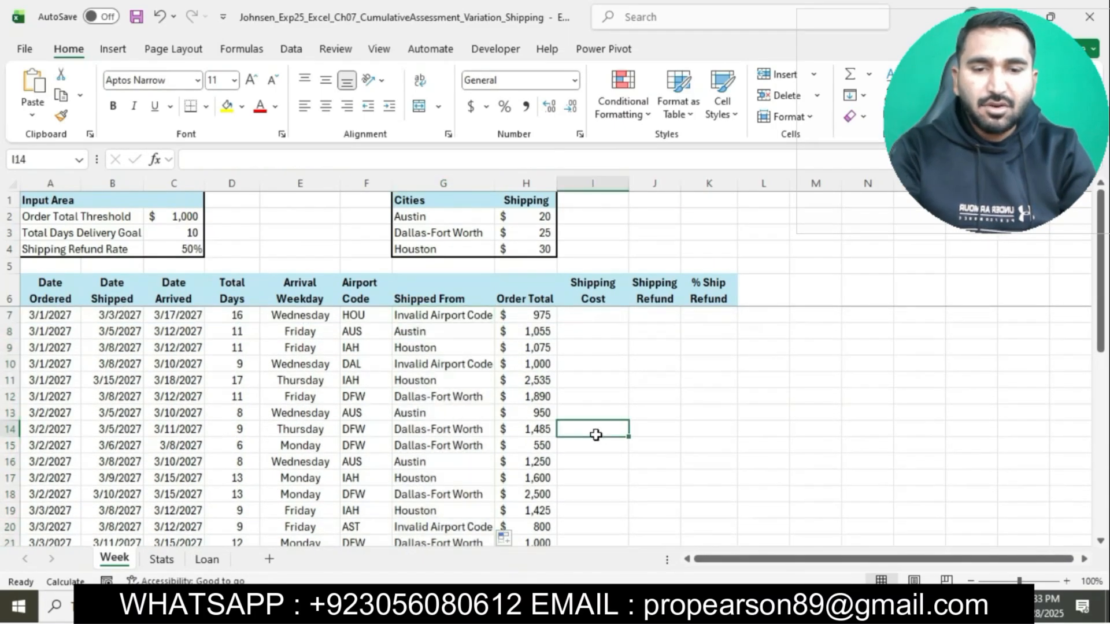
scroll(595, 439, down, 1)
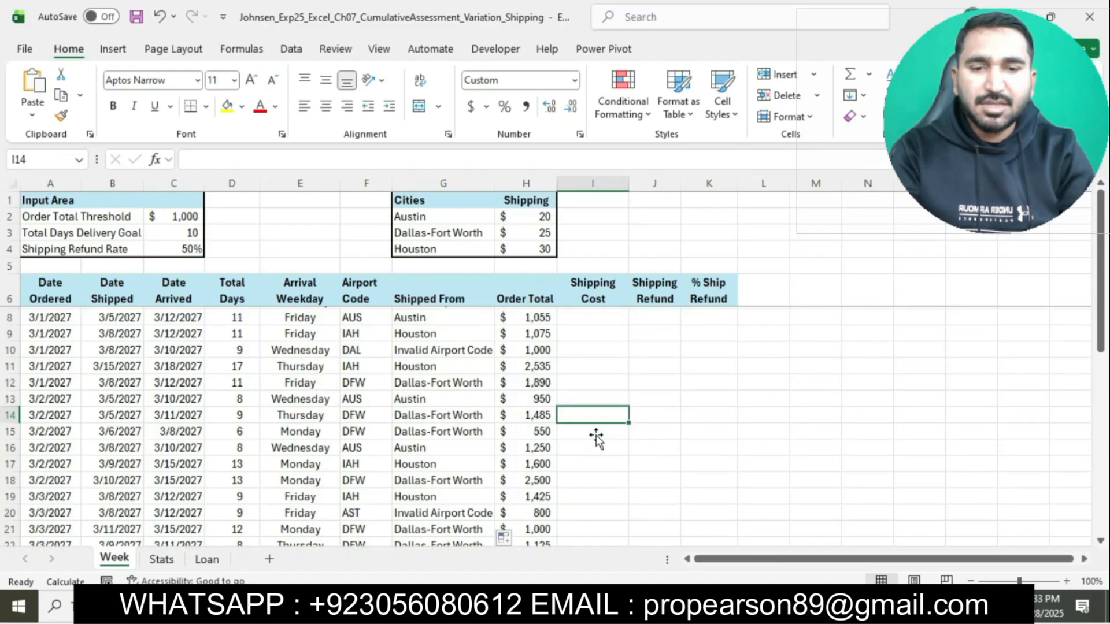
scroll(595, 439, down, 3)
Switch to Word, highlight the step 6 text in turquoise and select its instruction about the IFS function in I7.
key(alt+Tab)
scroll(581, 368, down, 2)
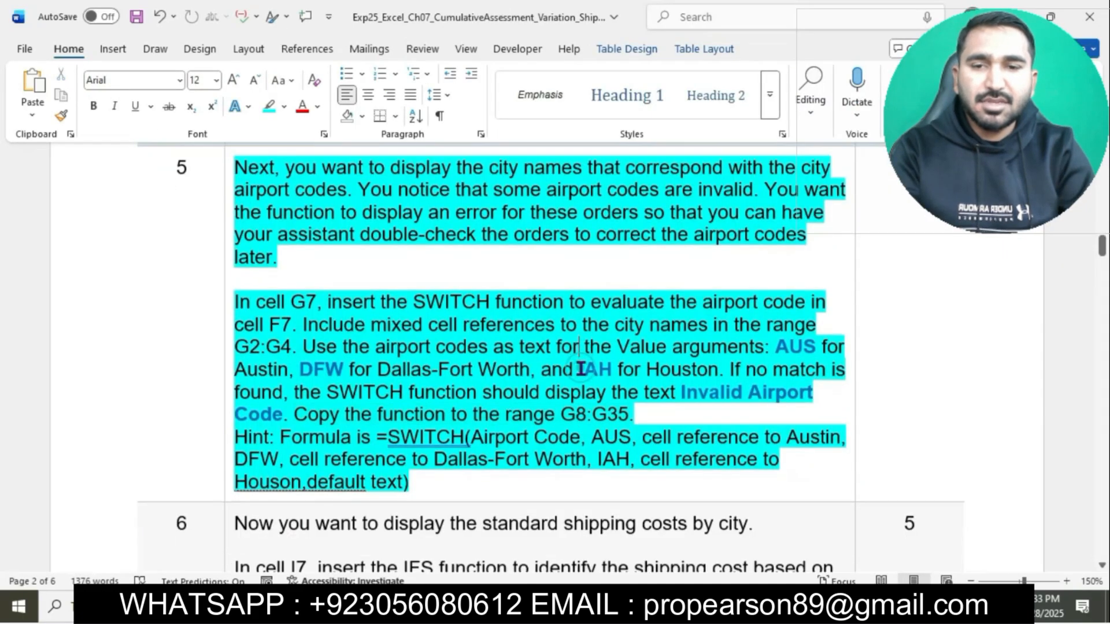
scroll(580, 368, down, 5)
click(227, 219)
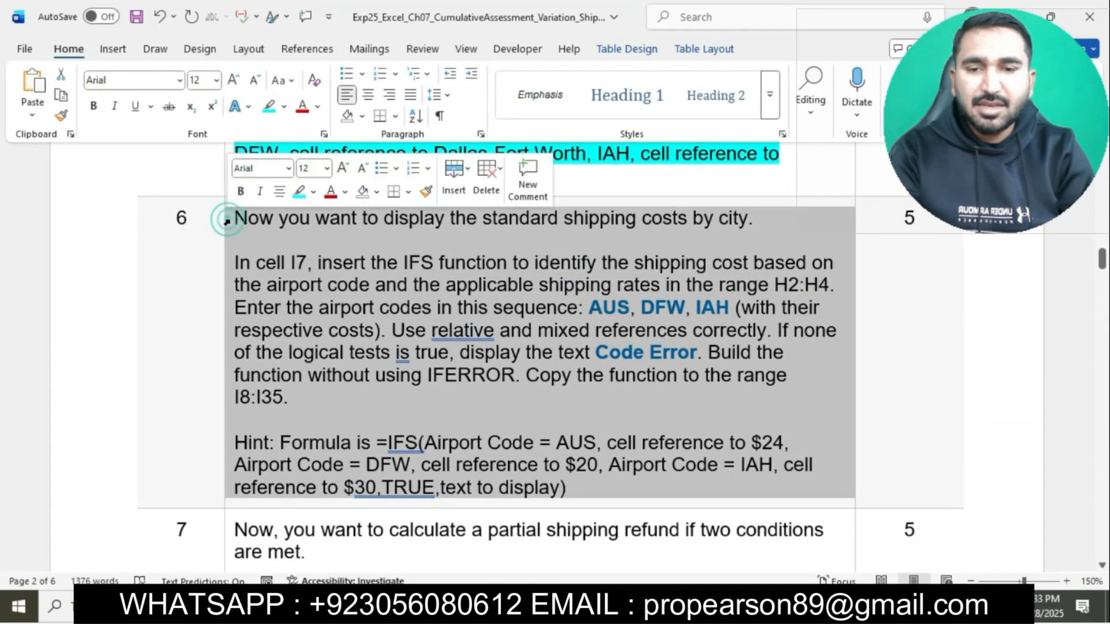
click(298, 191)
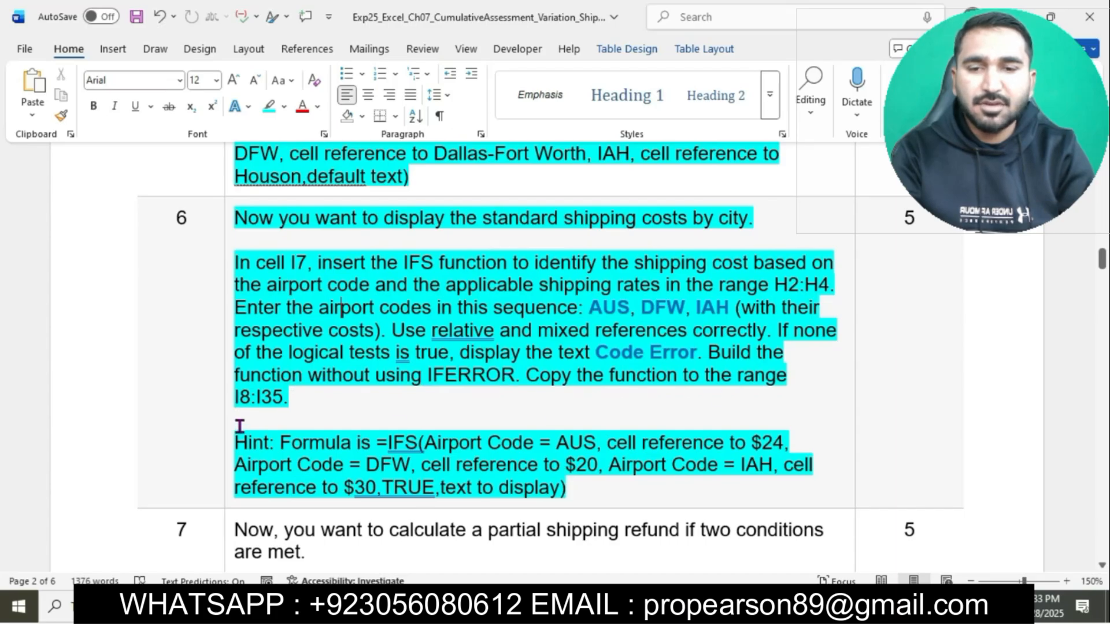
drag(235, 263, 359, 270)
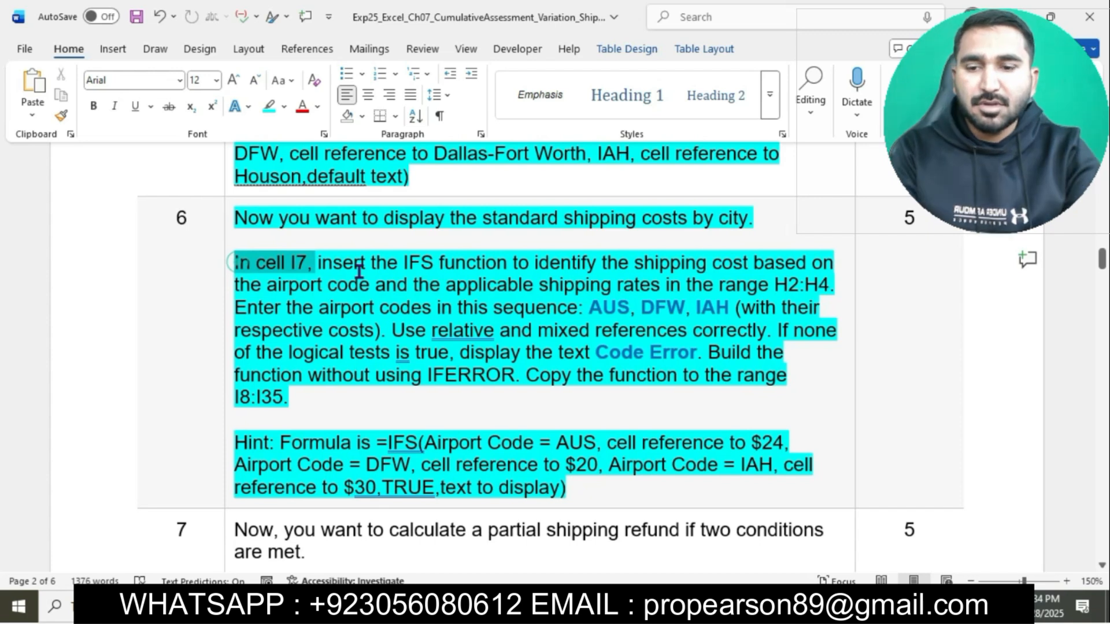
drag(358, 270, 529, 377)
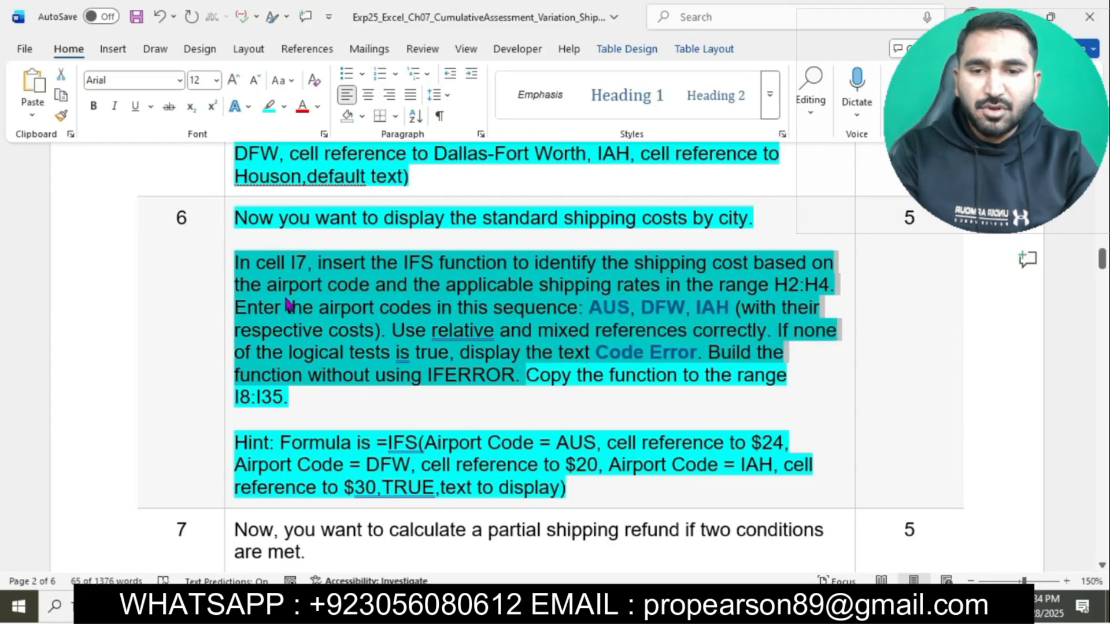
Switch to Excel and start an IFS function in cell I17 of the Shipping Cost column on the Week worksheet.
key(alt+Tab)
click(598, 315)
text(=)
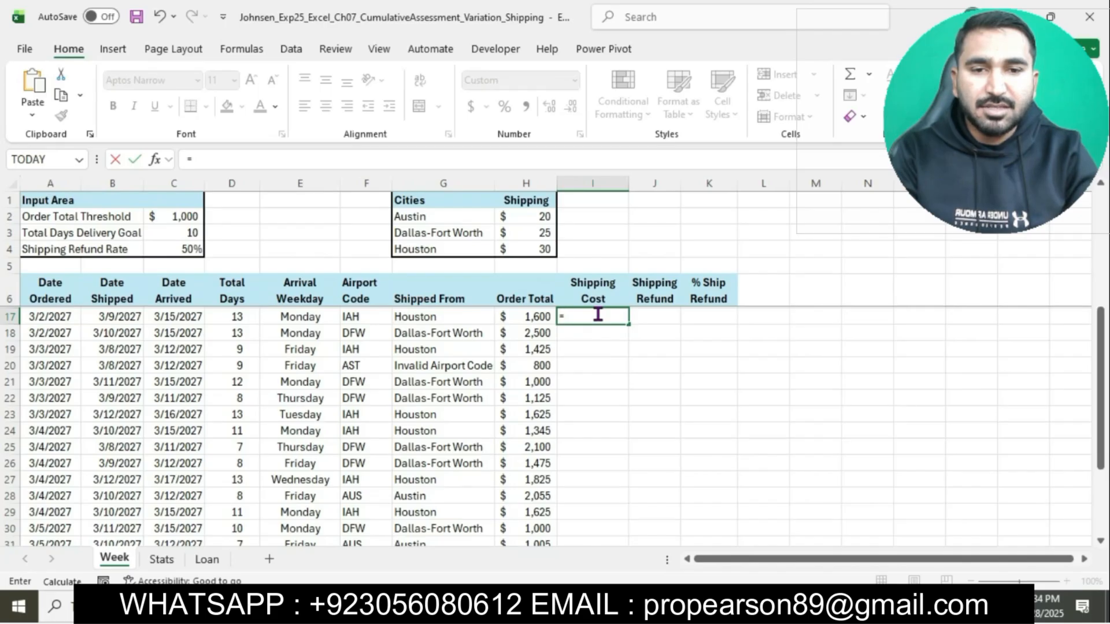
click(451, 161)
text(i)
key(BackSpace)
text(FS)
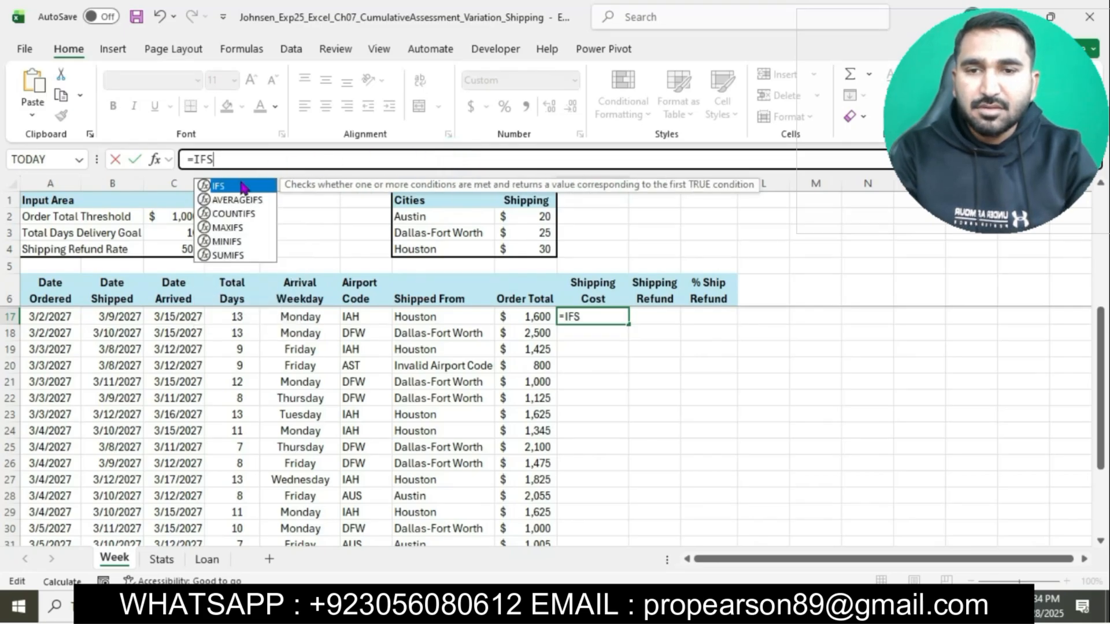
double_click(237, 187)
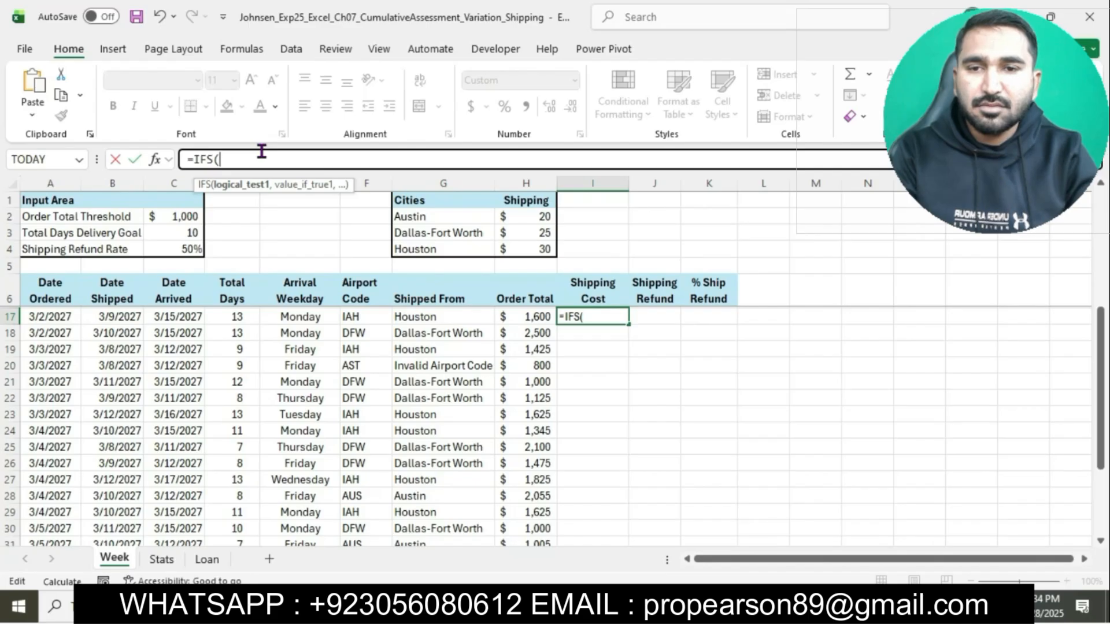
Add the IFS tests F7="AUS" returning $H$2 and F7="DFW" returning $H$3.
text(F7)
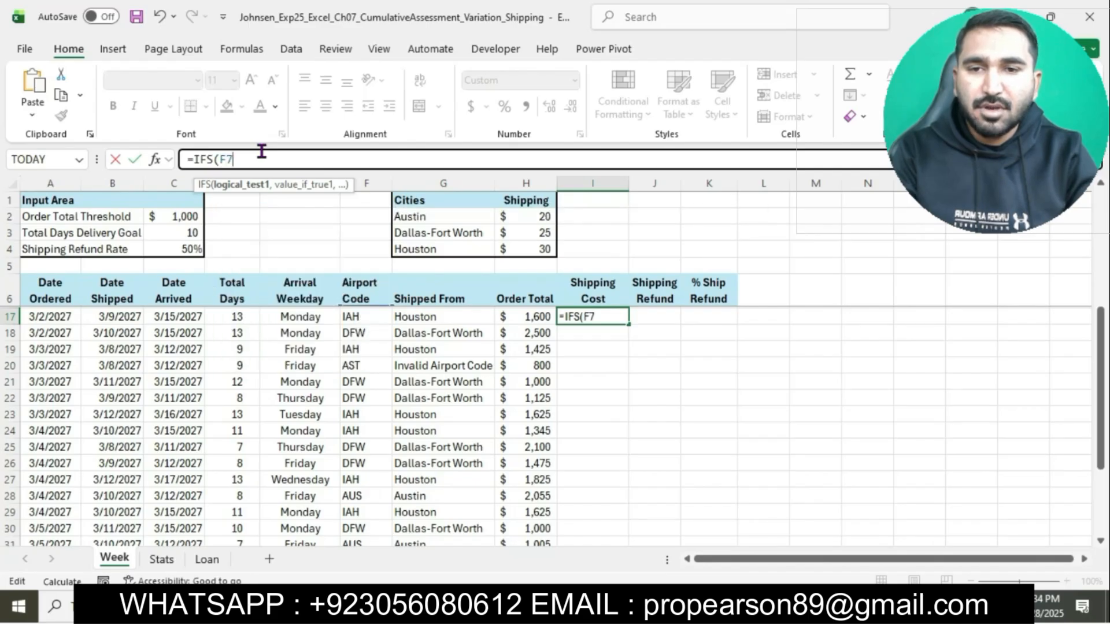
text(=")
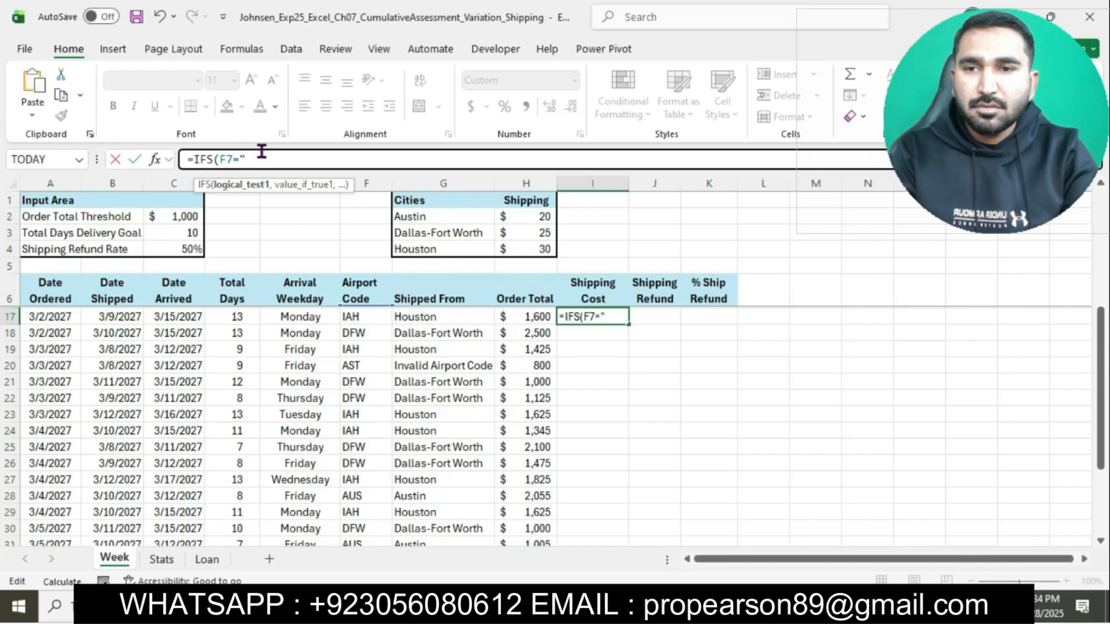
text(AUS",)
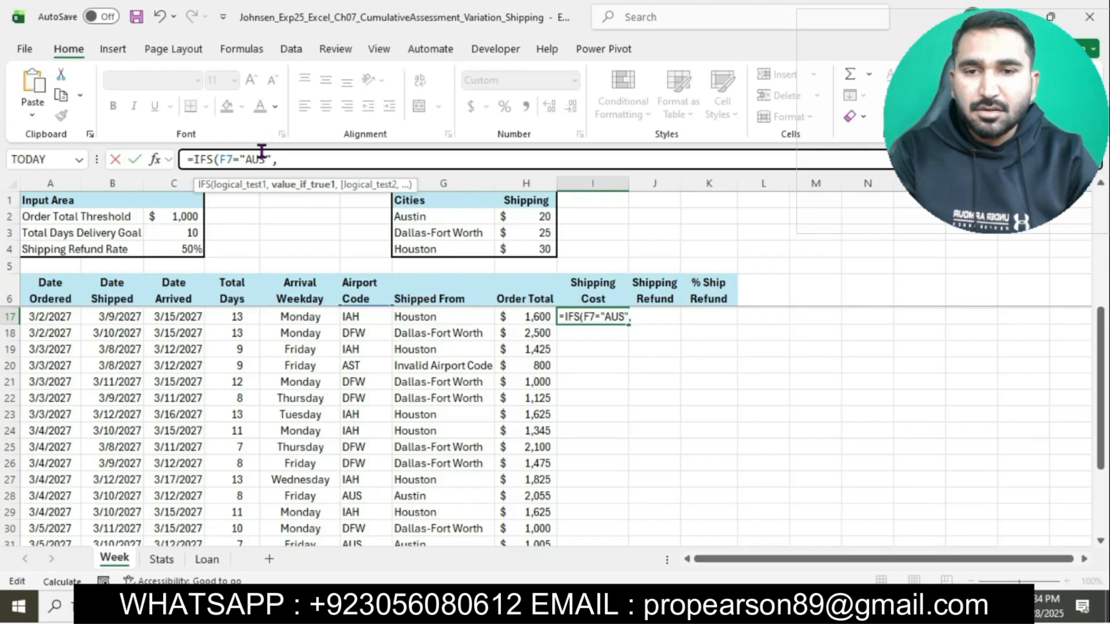
text($)
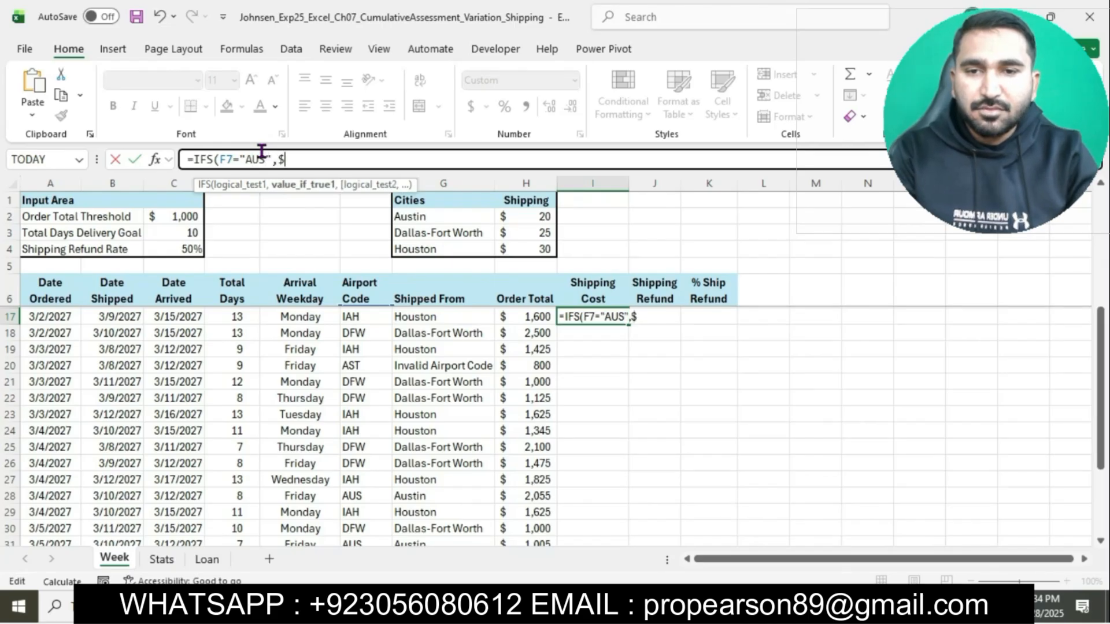
text(H$2,F7)
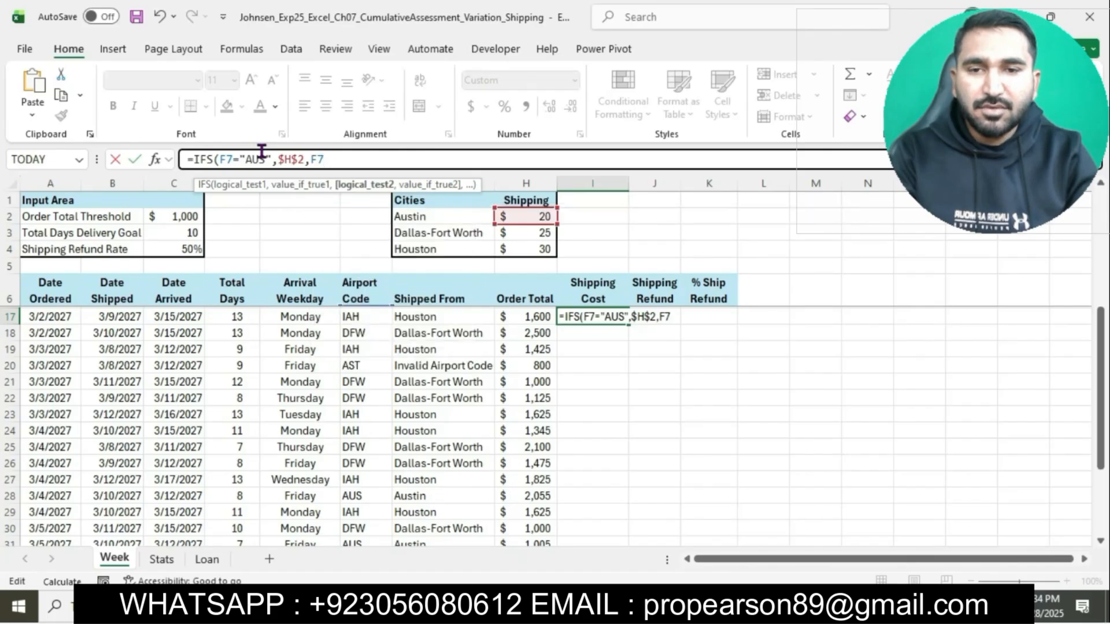
text(="DFW)
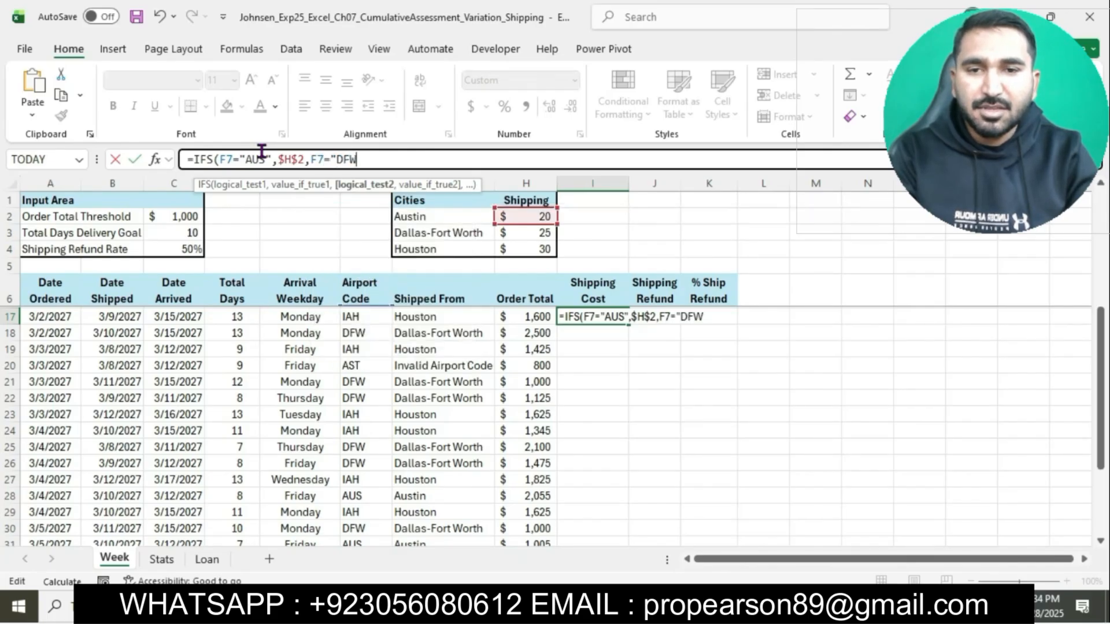
text(",$H$3)
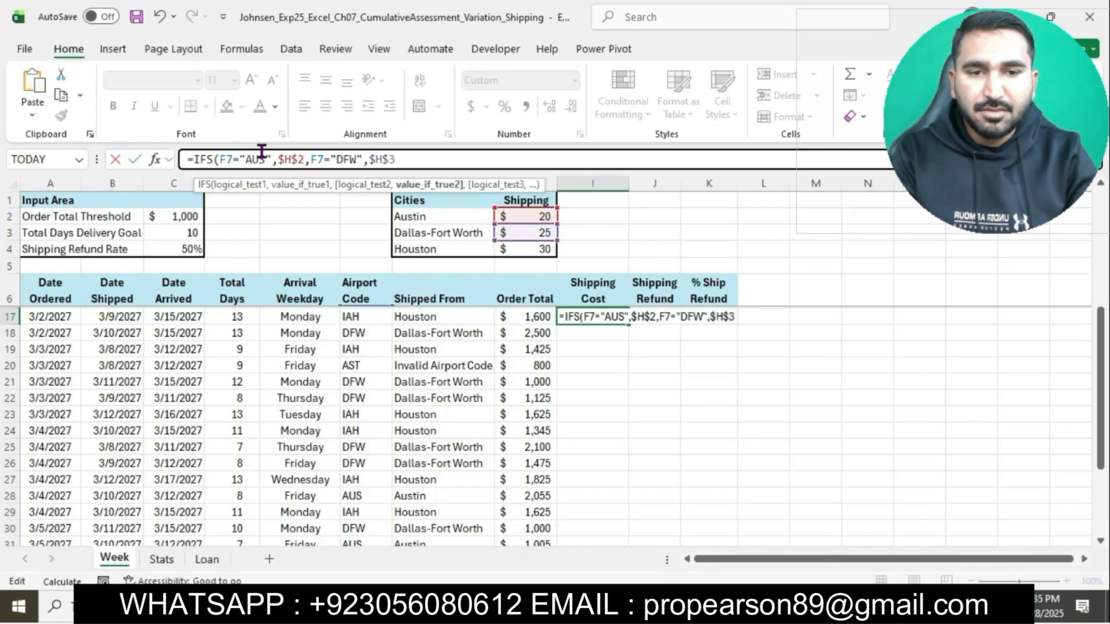
Extend the IFS formula with the test F7="IAH" returning $H$4.
text(,F7)
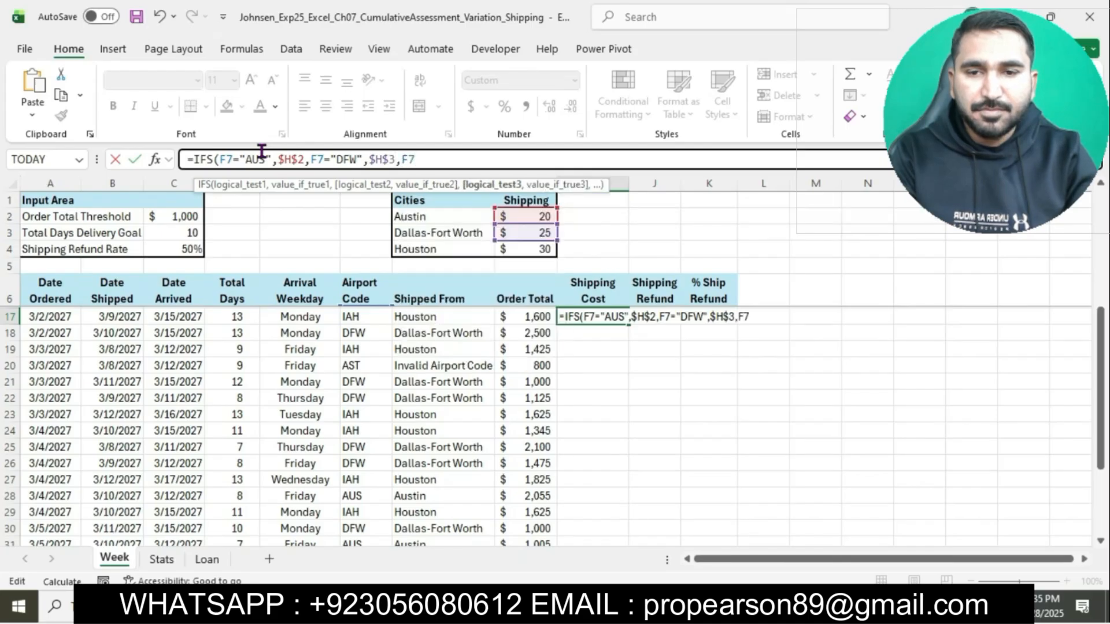
text(="IAH)
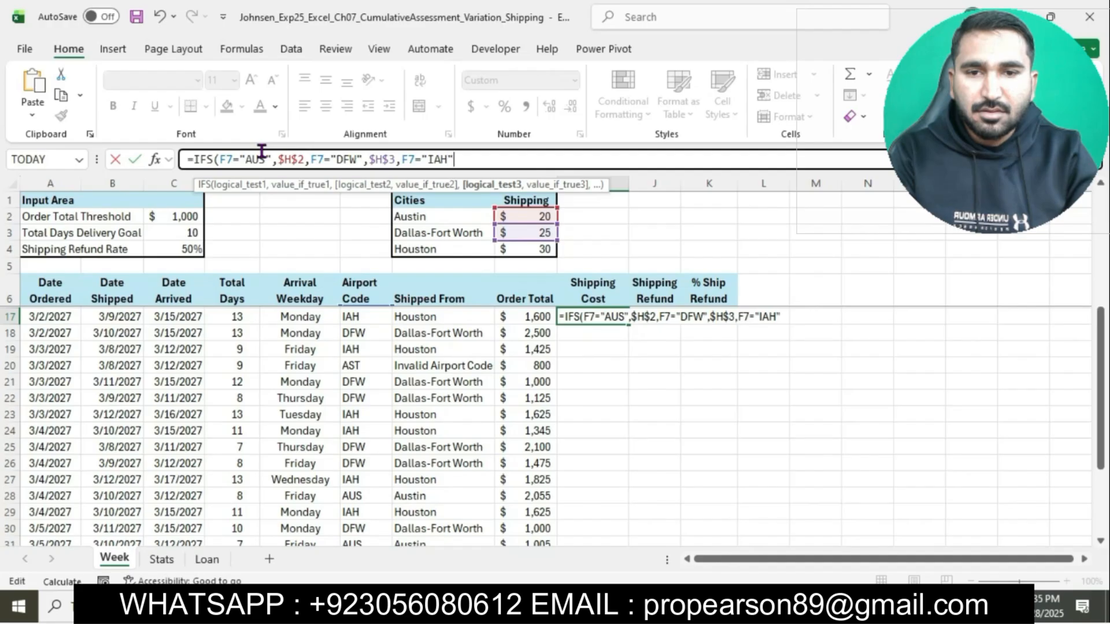
text(",)
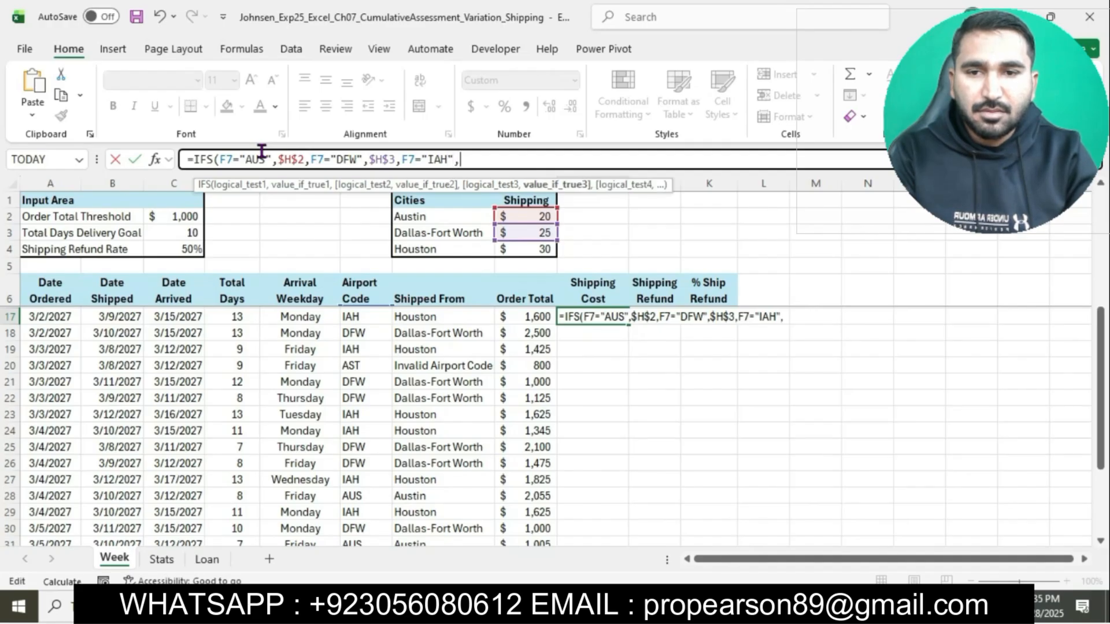
text(S$H$4)
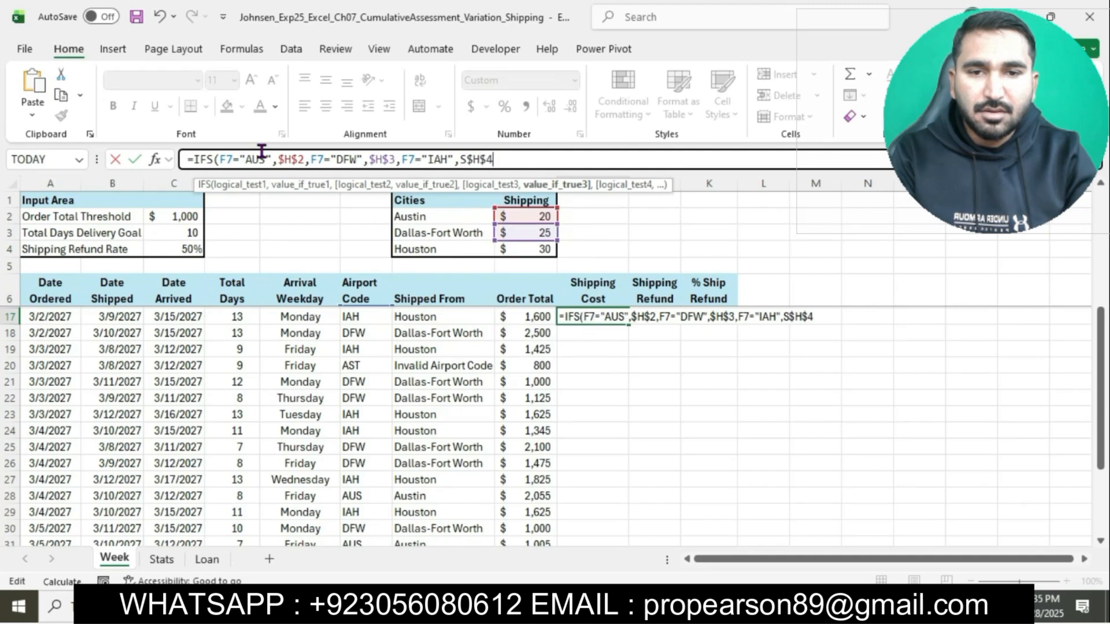
click(467, 160)
key(BackSpace)
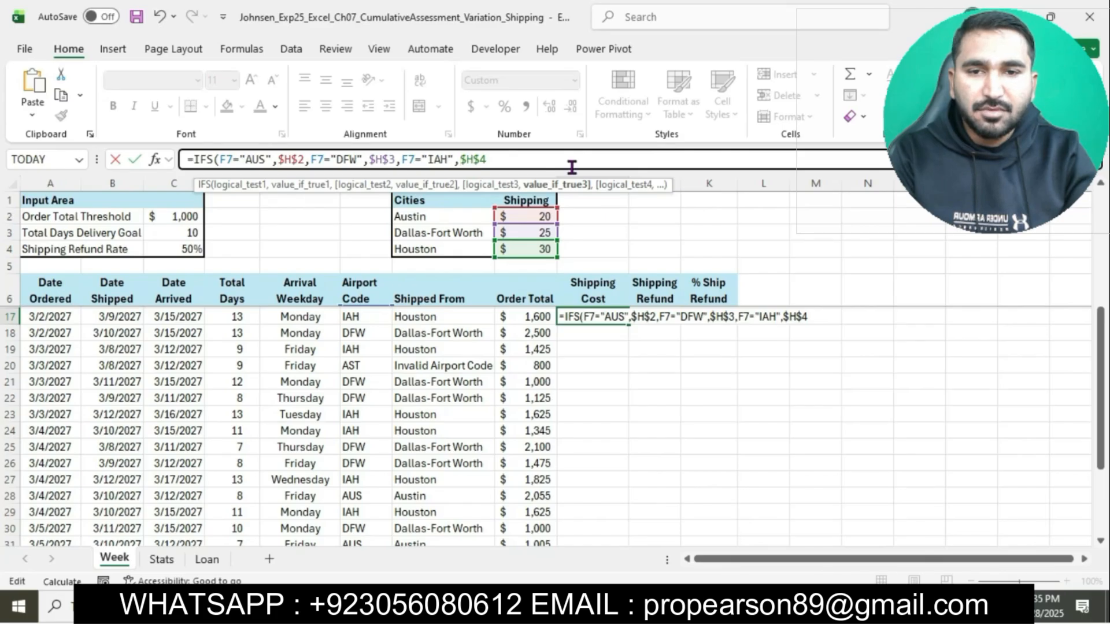
Complete the IFS formula with TRUE returning the text "Code Error" and enter it.
text(,)
text(TRU)
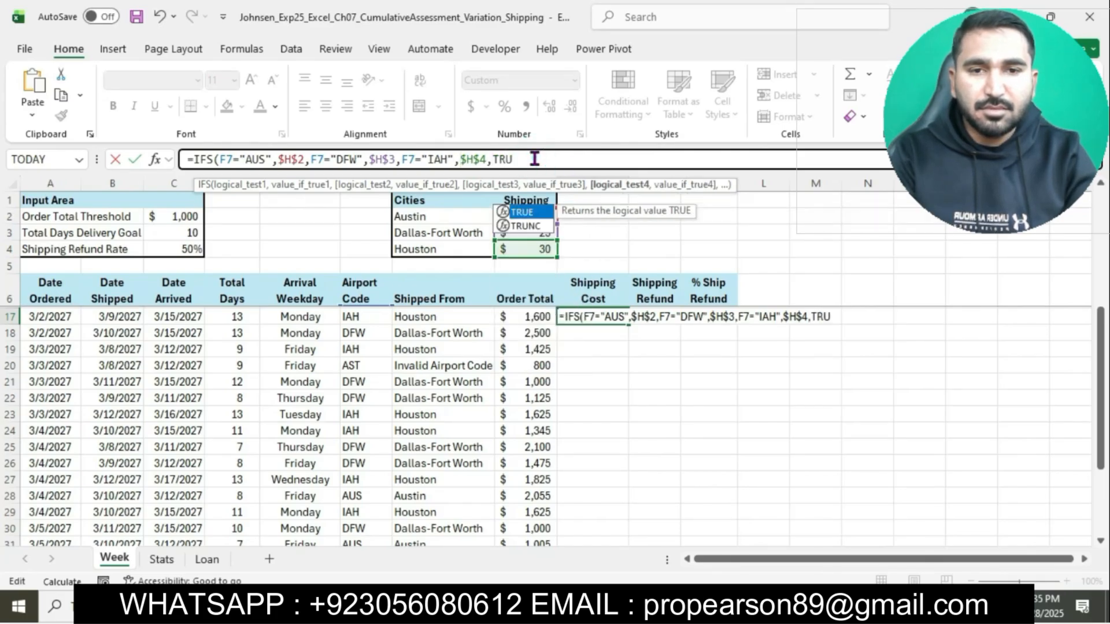
text(E,"Code)
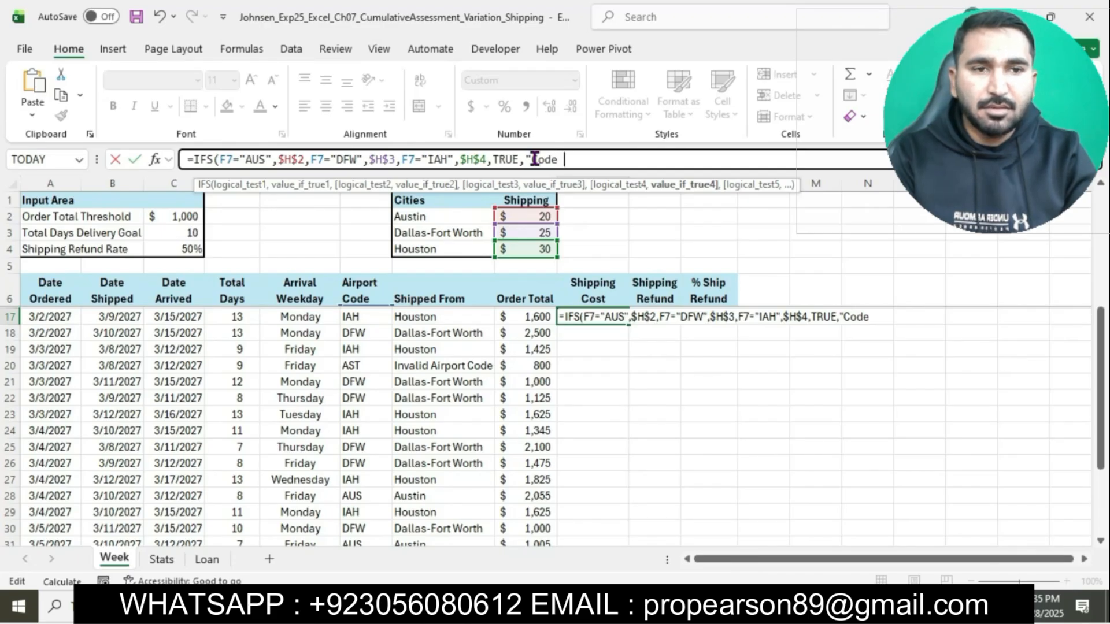
text(Error)
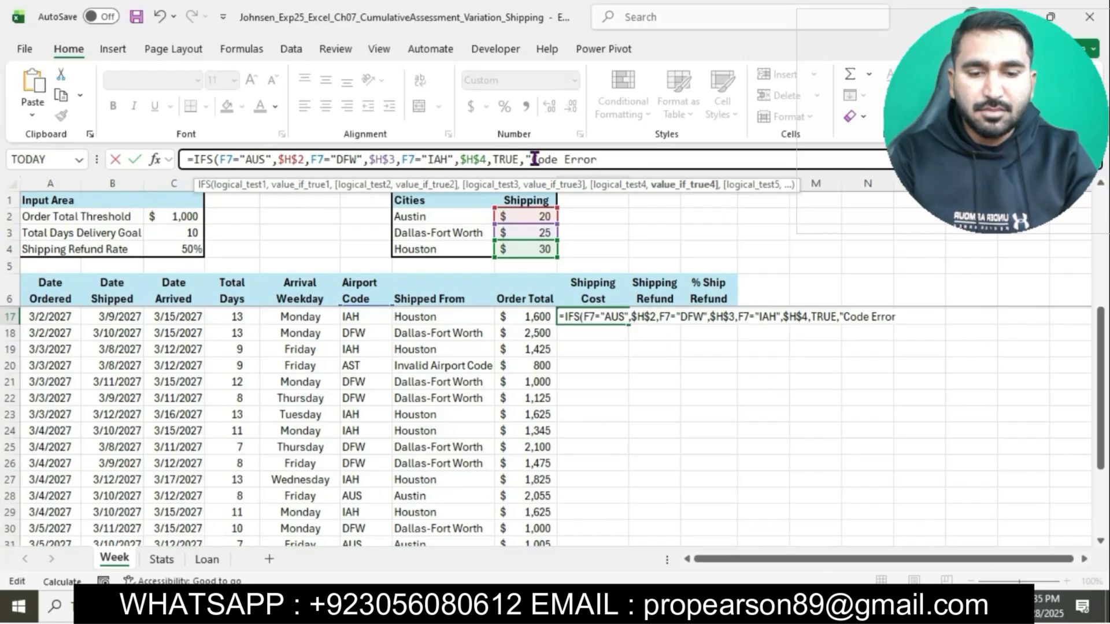
text("))
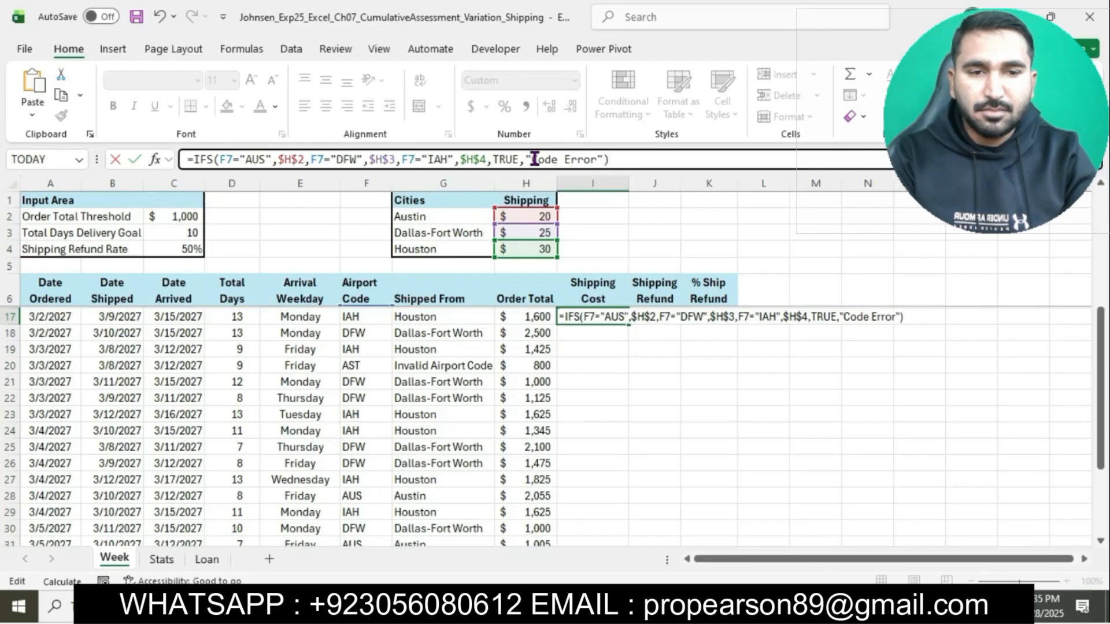
key(Return)
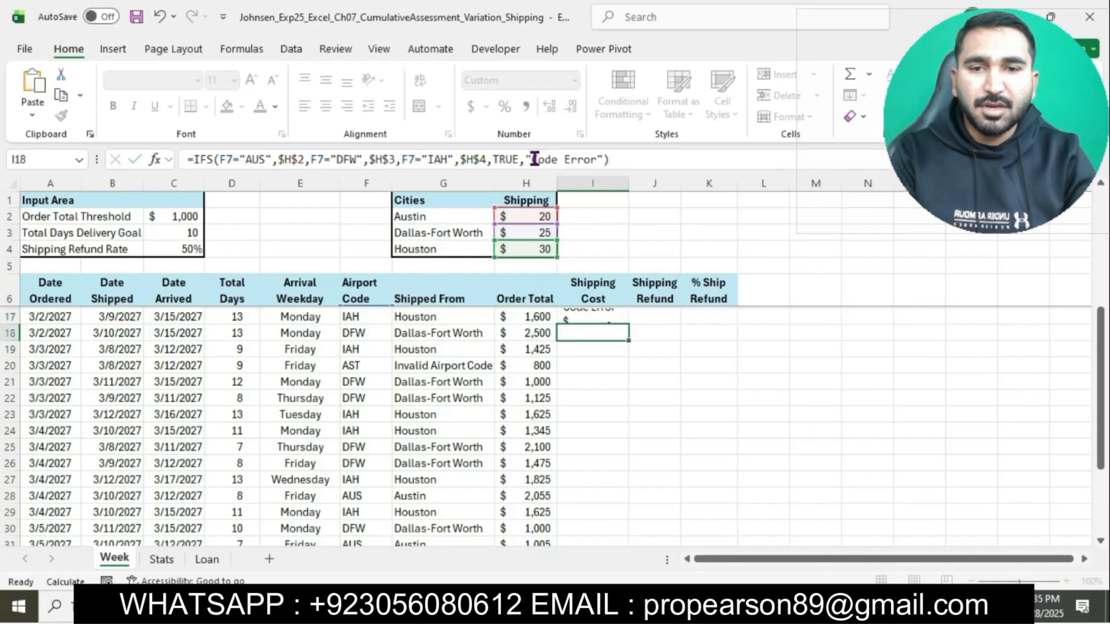
Check the copy instruction in Word, then copy the I7 formula down through I35 in Excel and review the column.
click(529, 606)
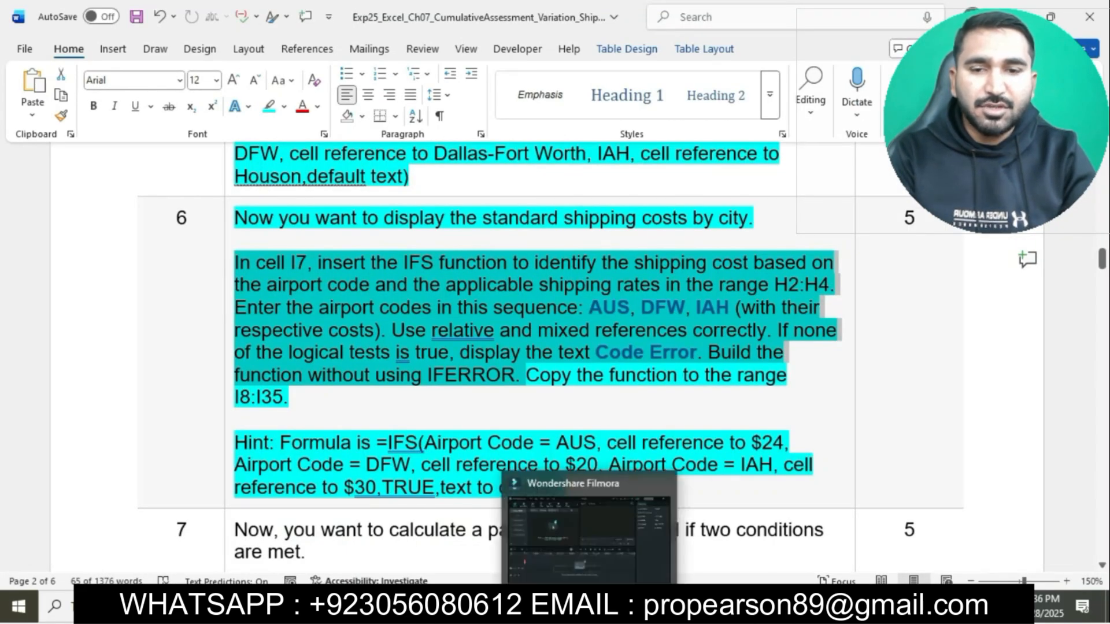
drag(532, 376, 585, 392)
key(alt+Tab)
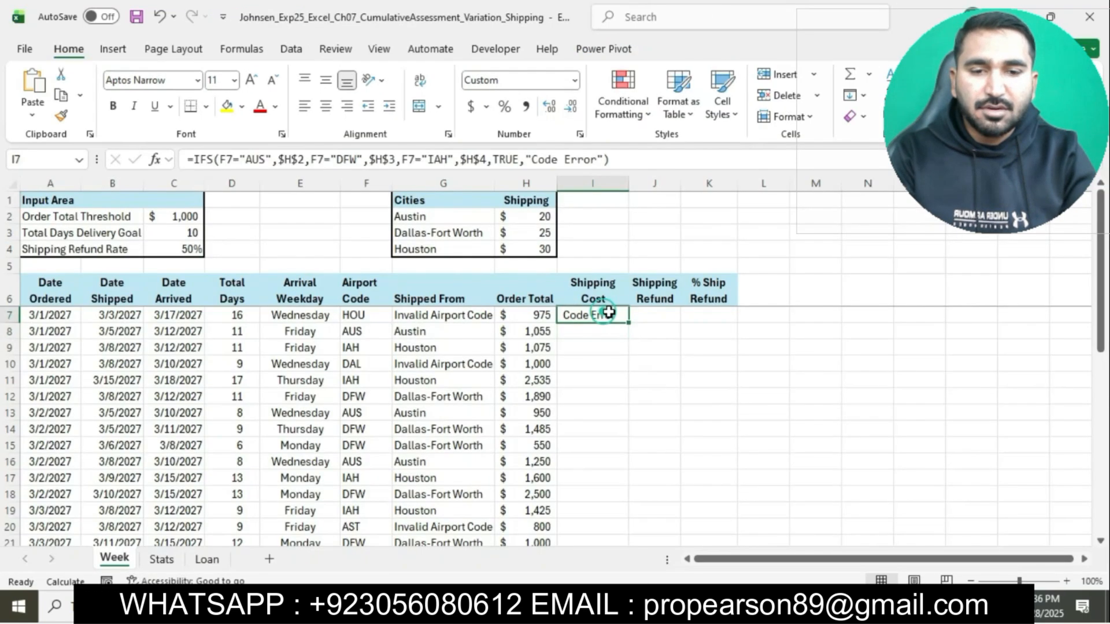
double_click(627, 323)
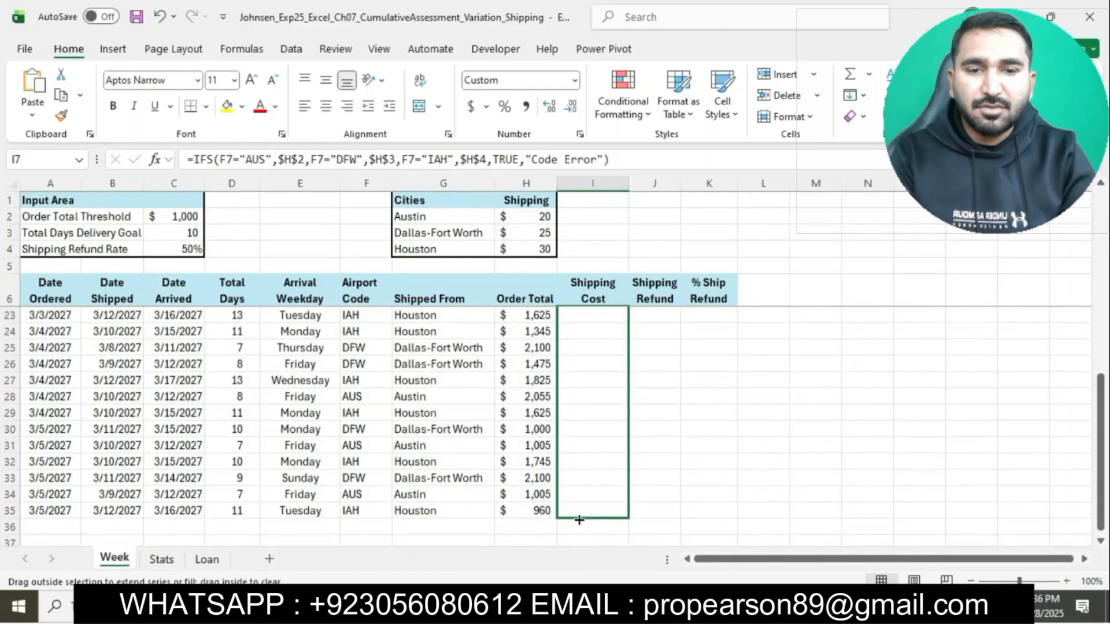
click(696, 426)
scroll(695, 426, up, 3)
scroll(695, 426, up, 2)
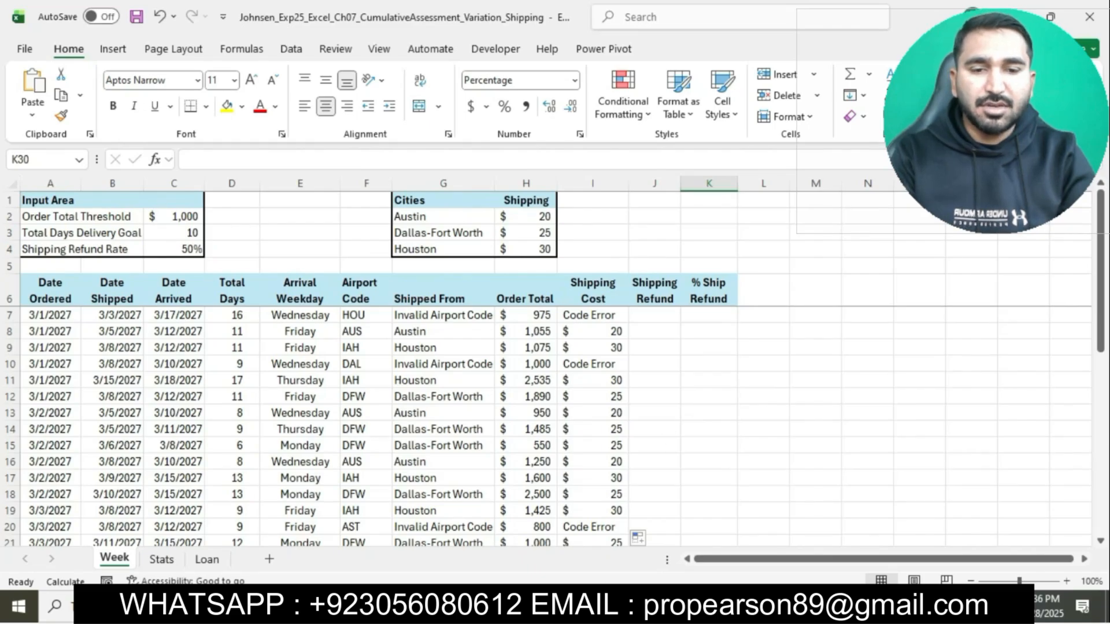
Switch to Word, highlight the step 7 text in turquoise and select its instruction about the nested IF and AND function in J7.
key(alt+Tab)
click(606, 402)
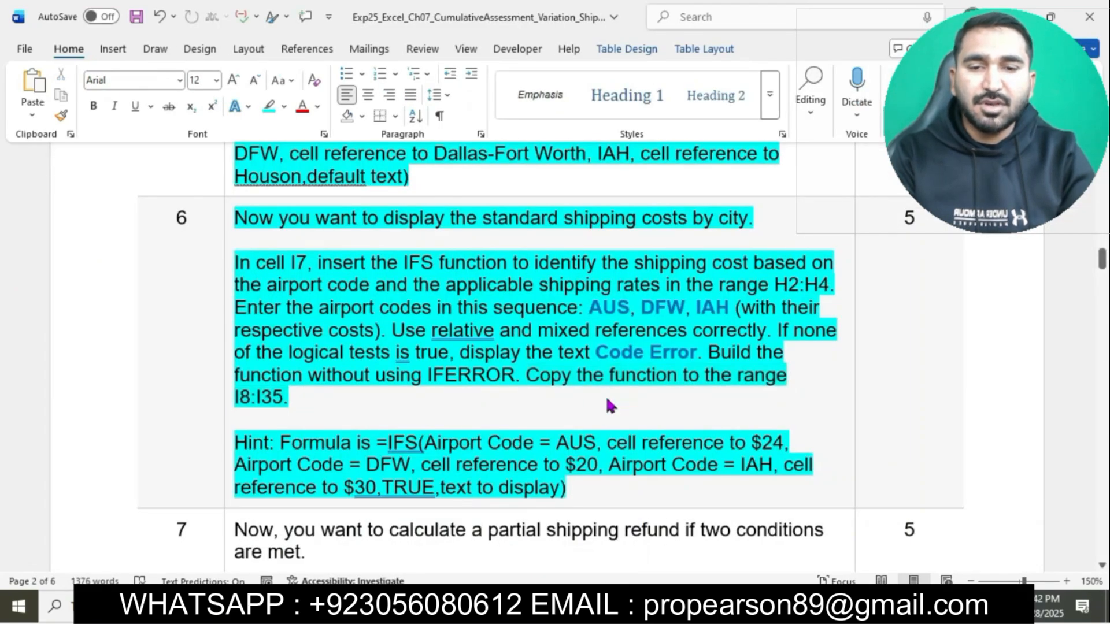
scroll(606, 401, down, 5)
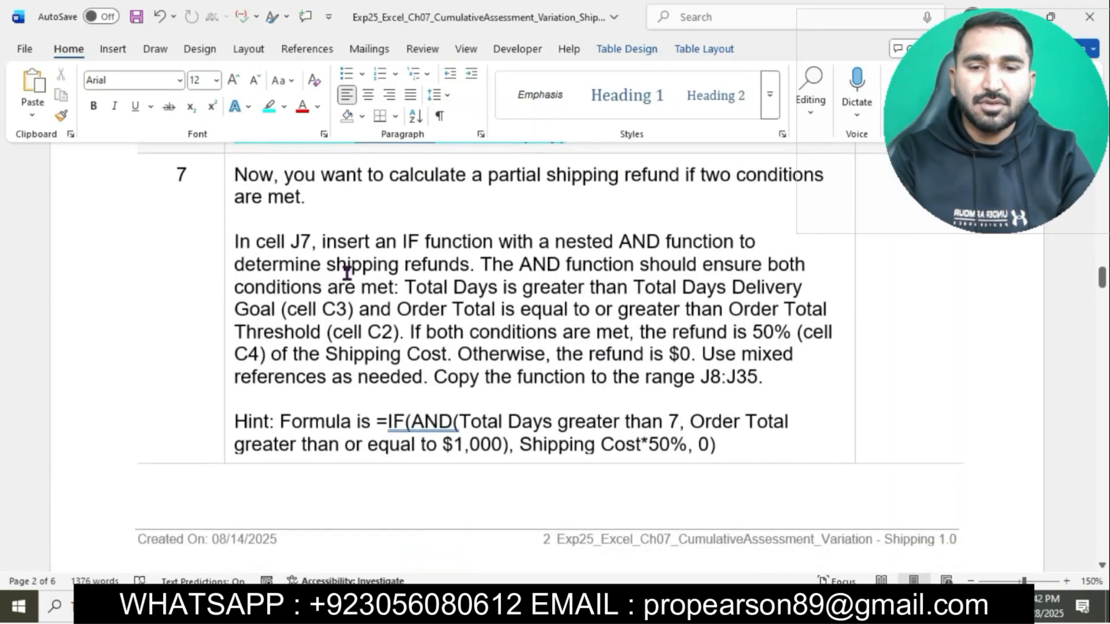
click(228, 179)
click(298, 152)
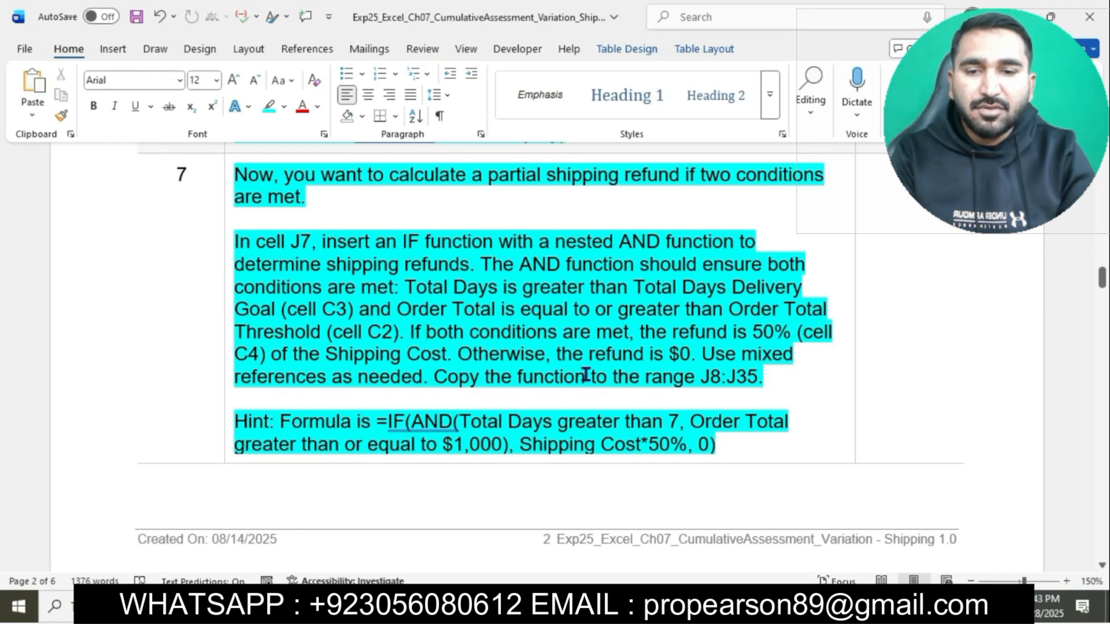
drag(235, 241, 281, 240)
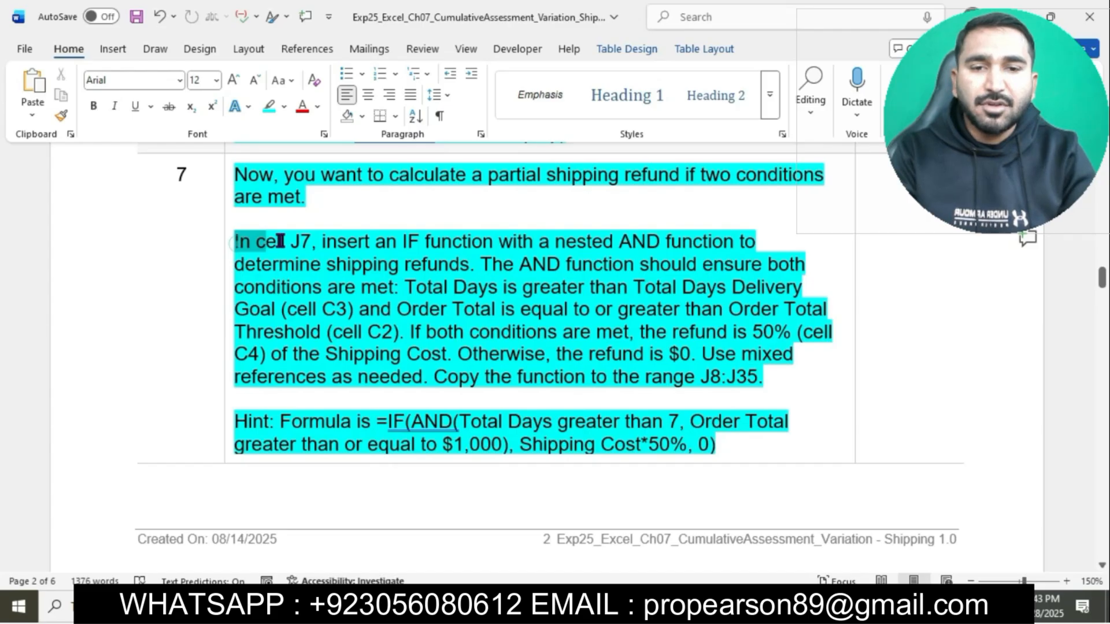
drag(281, 240, 405, 332)
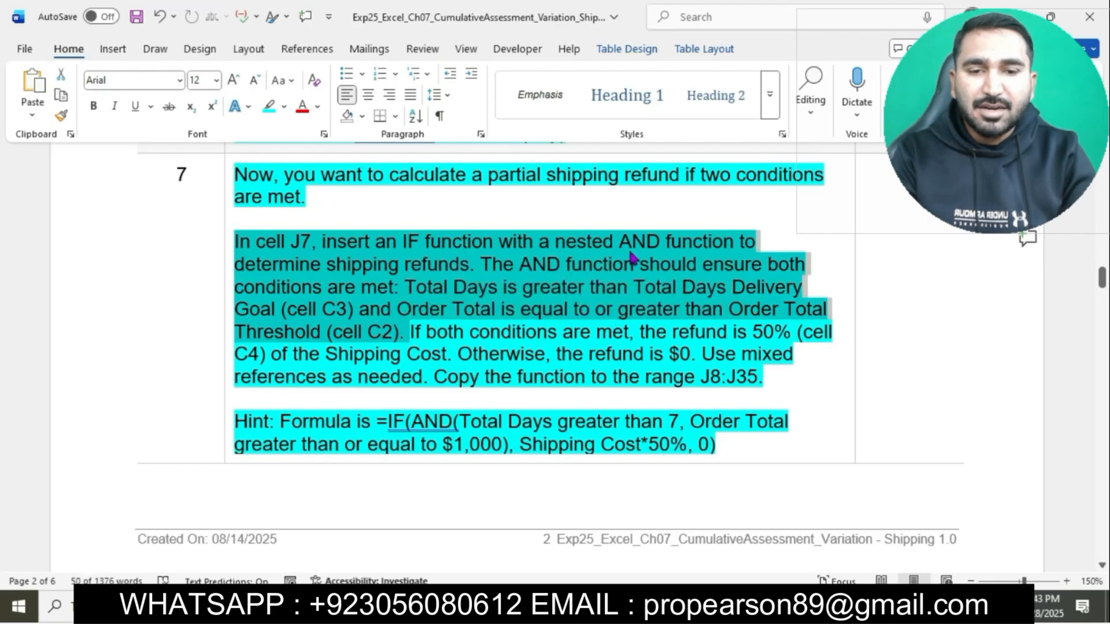
Switch to Excel and start the shipping refund formula in J7 with an IF function containing a nested AND function, checking the Word instruction.
click(608, 607)
click(661, 314)
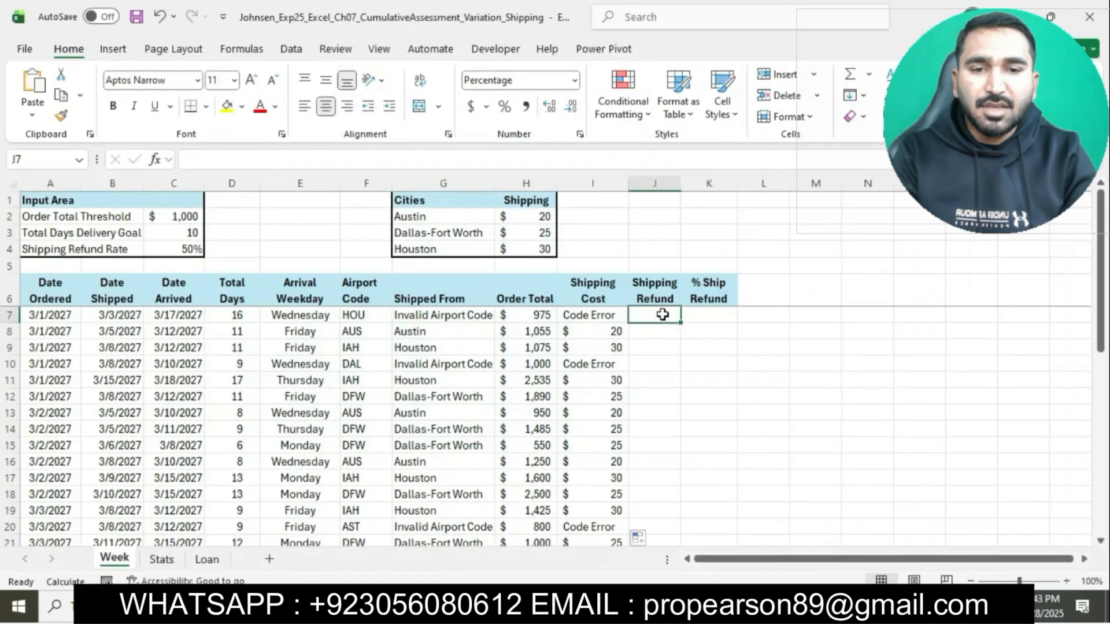
text(=)
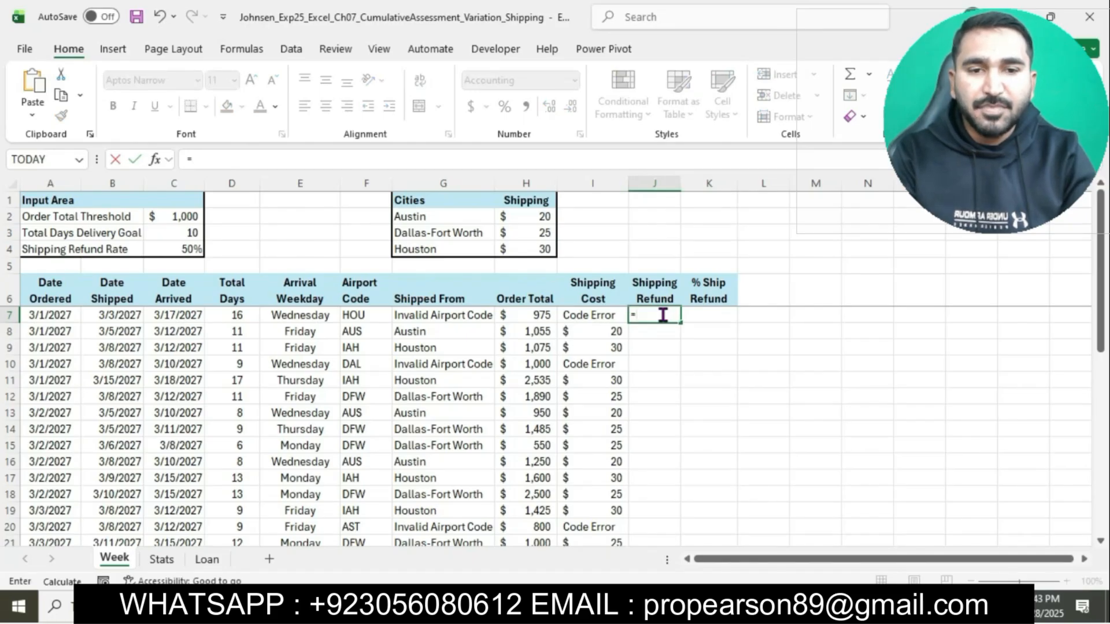
key(alt+Tab)
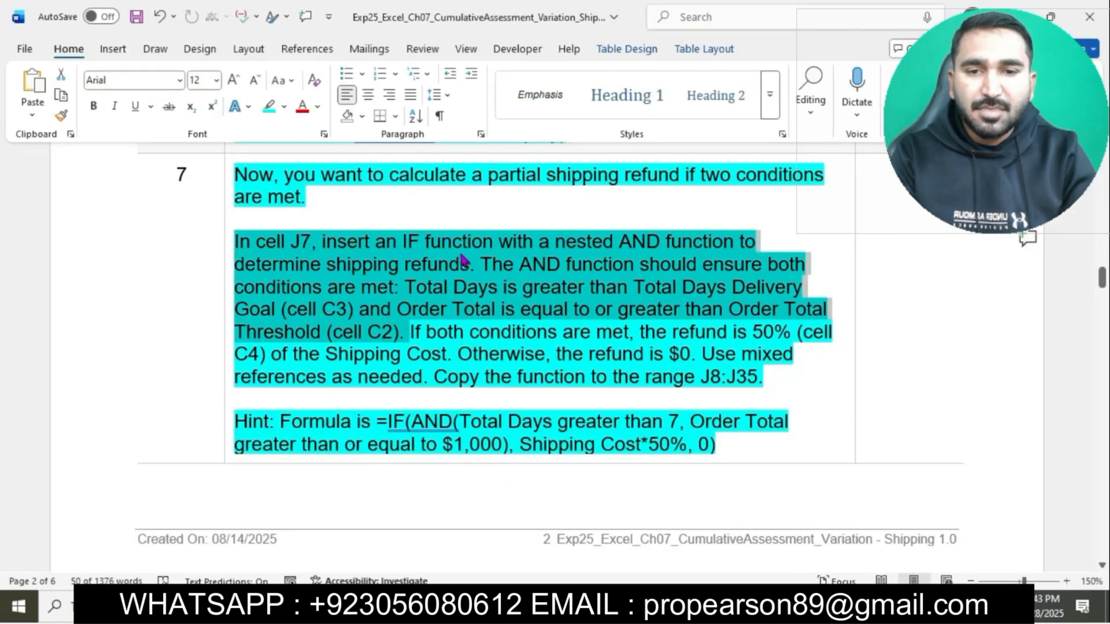
key(alt+Tab)
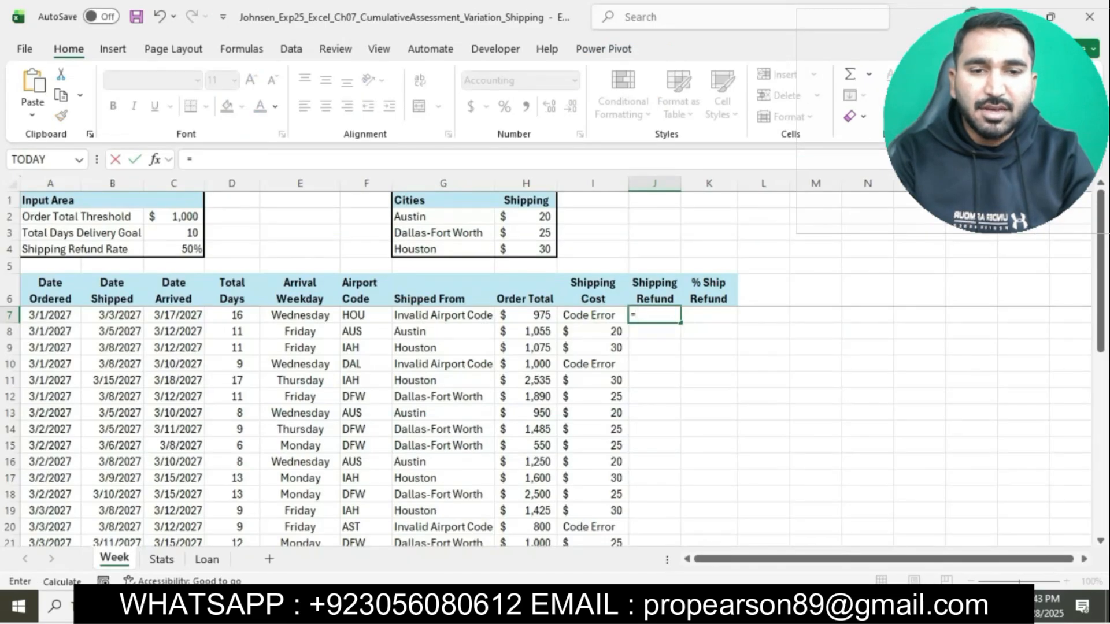
text(IF(AND)
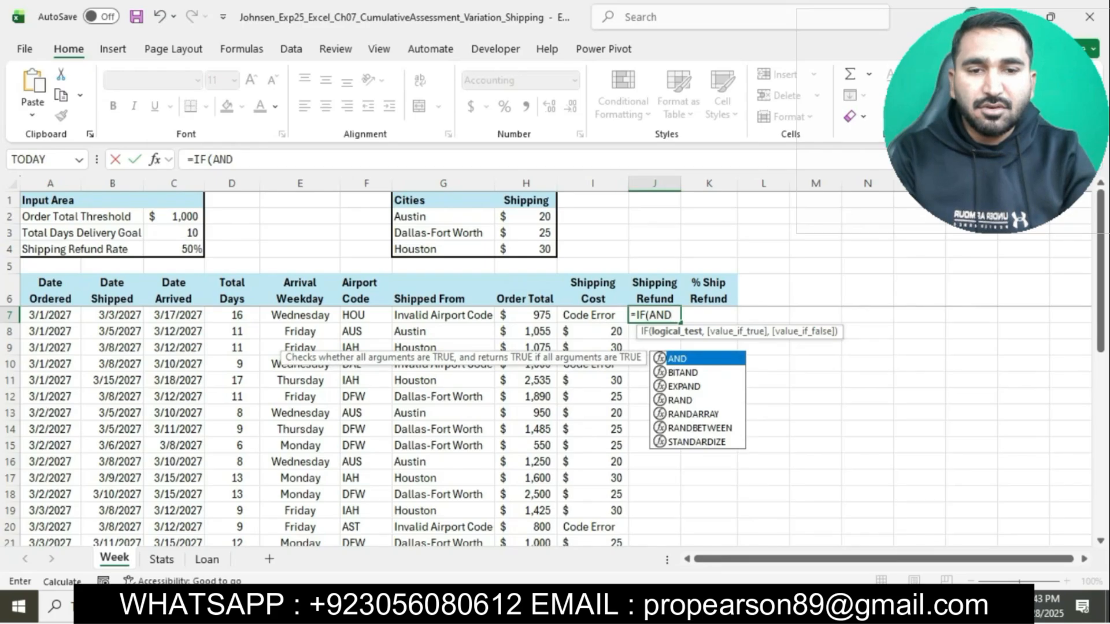
text(()
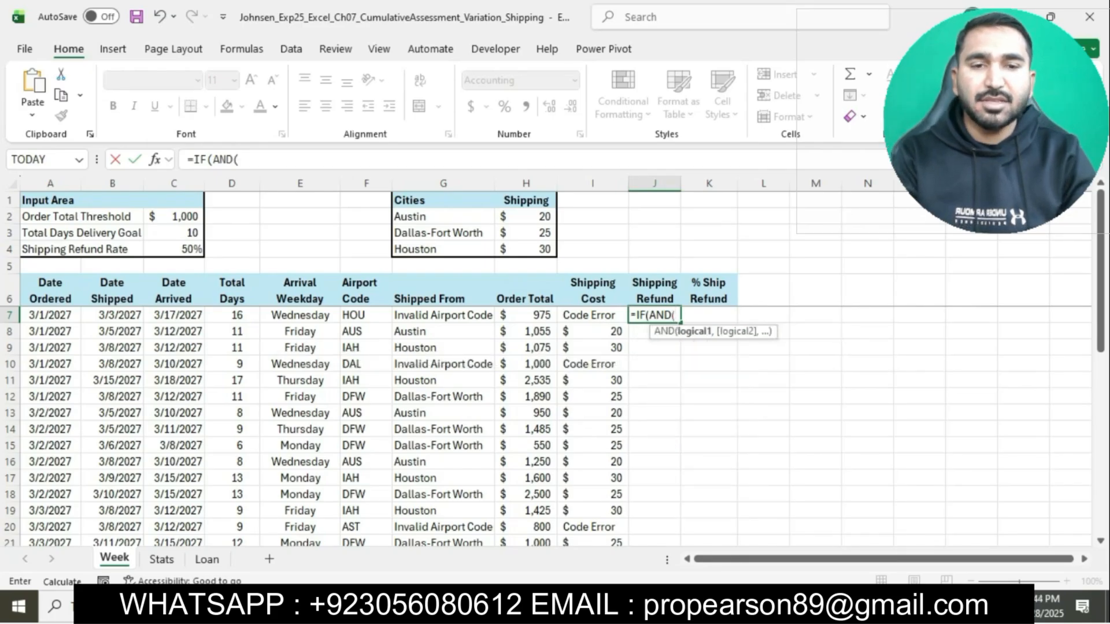
Check the conditions in Word, then add D7>C$3 and H7>=C$2 as the AND tests in the Excel formula.
click(563, 605)
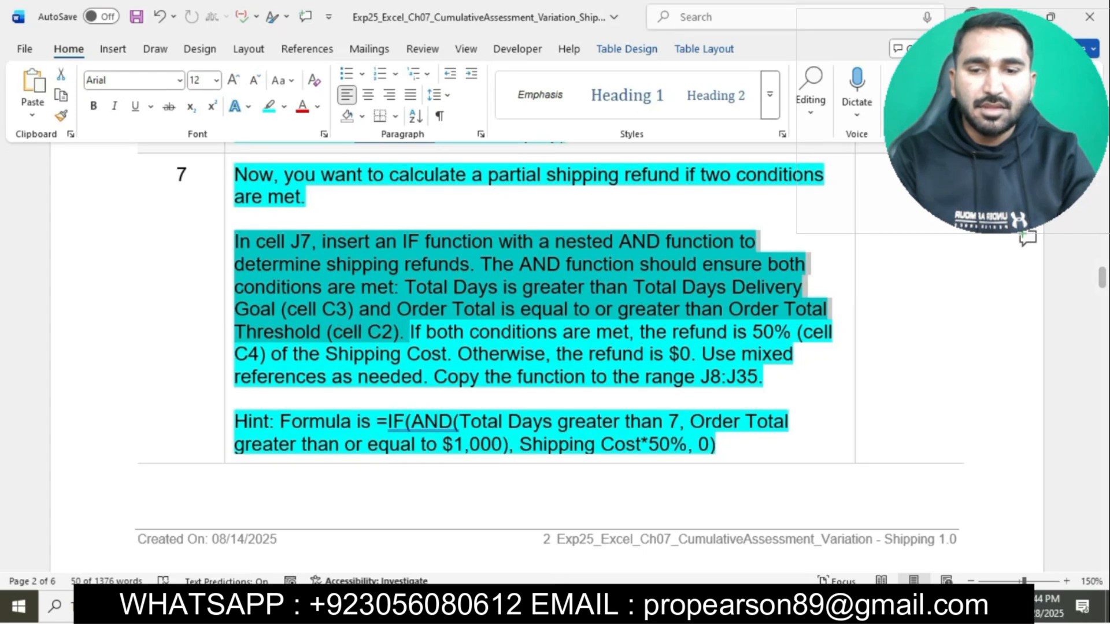
key(alt+Tab)
click(294, 159)
text(D7)
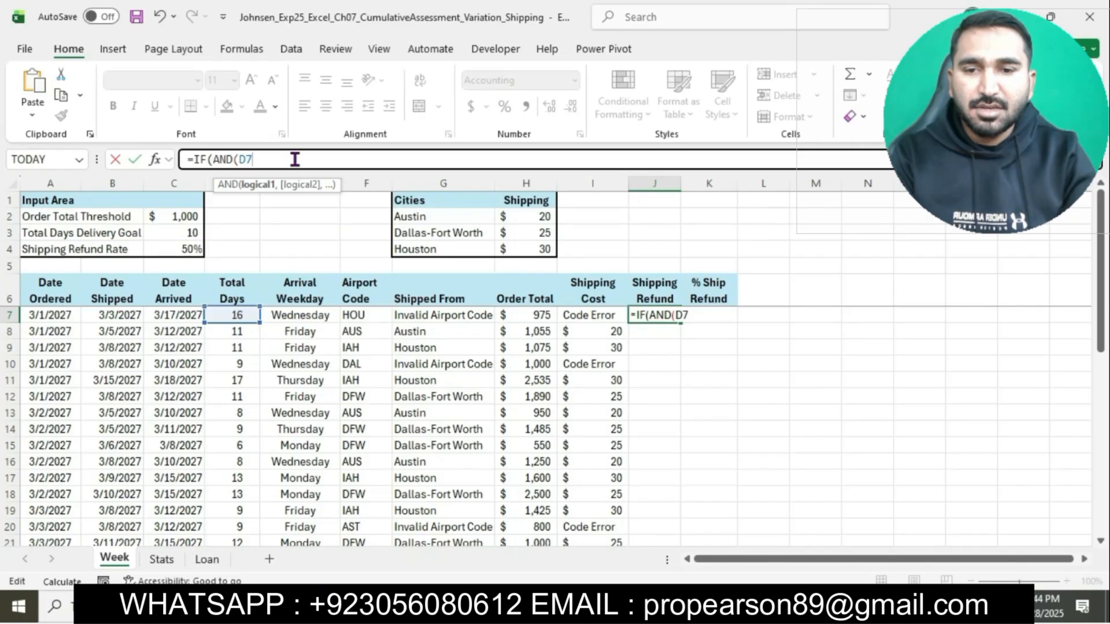
text(>C$3)
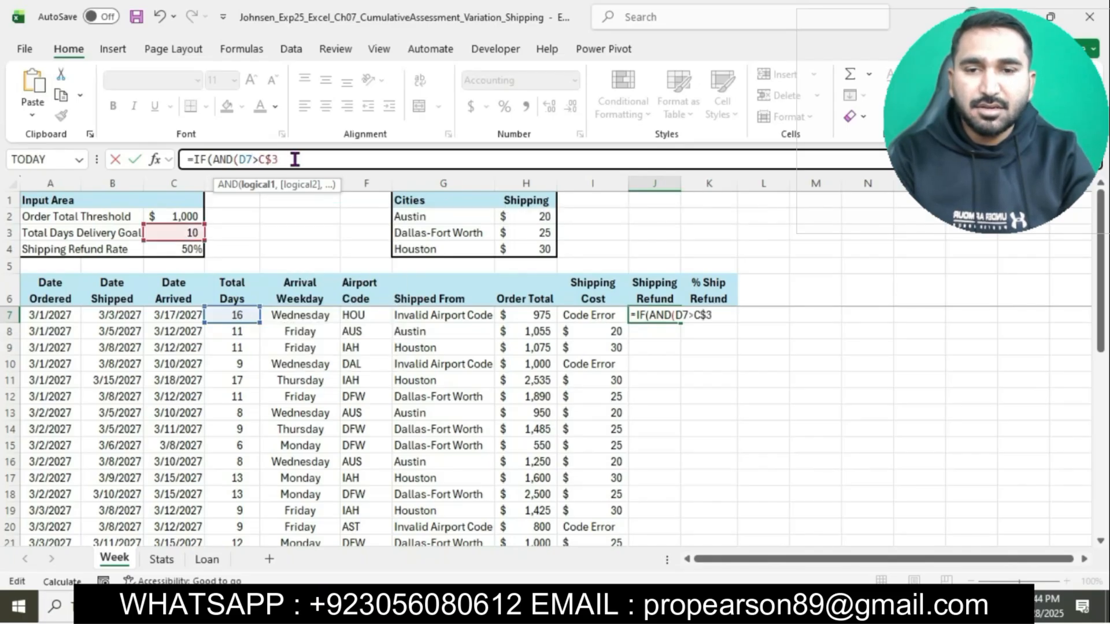
text(,H7)
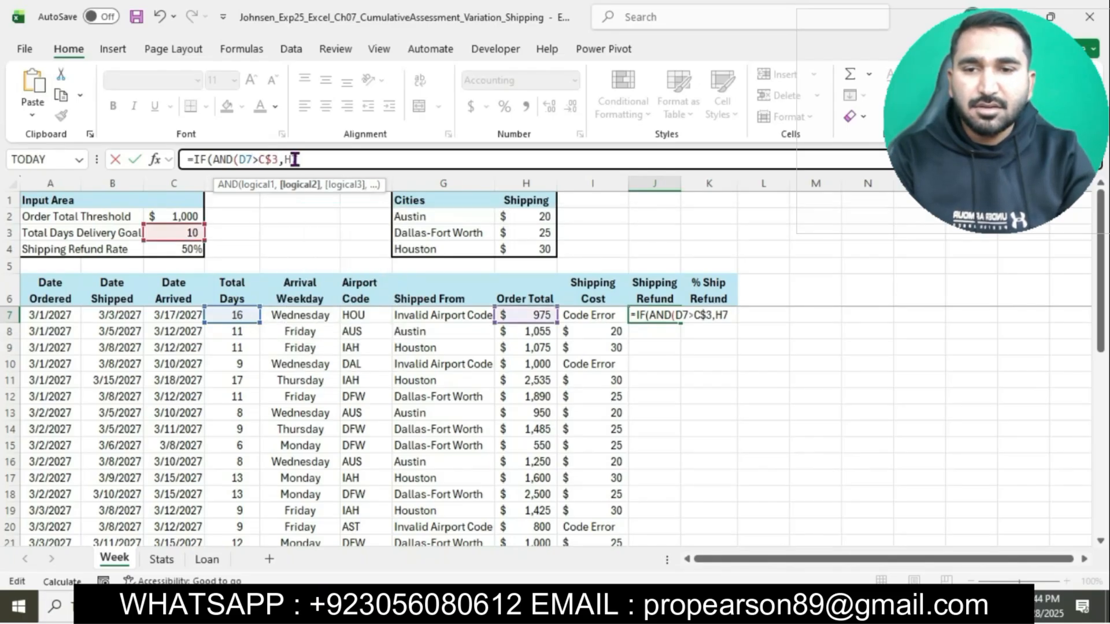
text(>=)
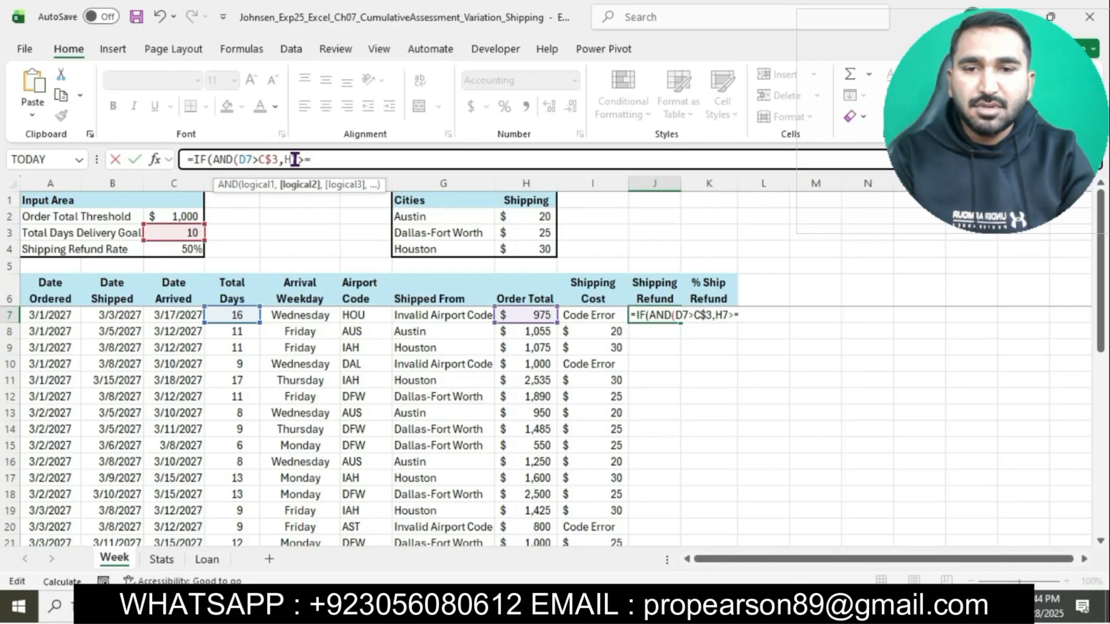
text(C$2),)
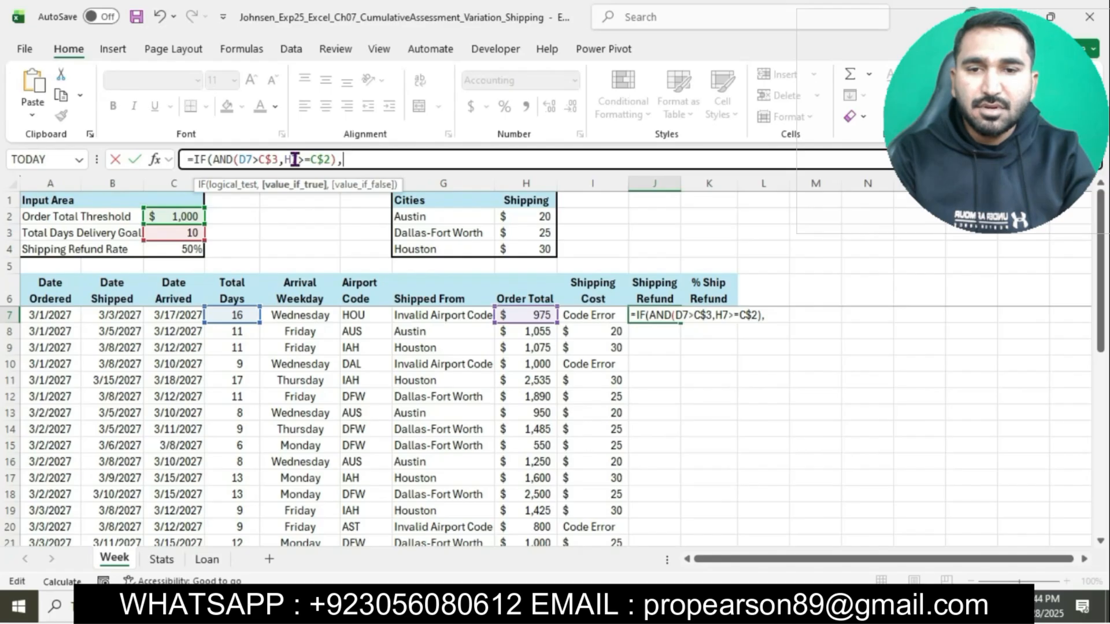
Complete the IF formula with I7*C$4 as the true value and 0 as the false value, and enter it.
text(I7)
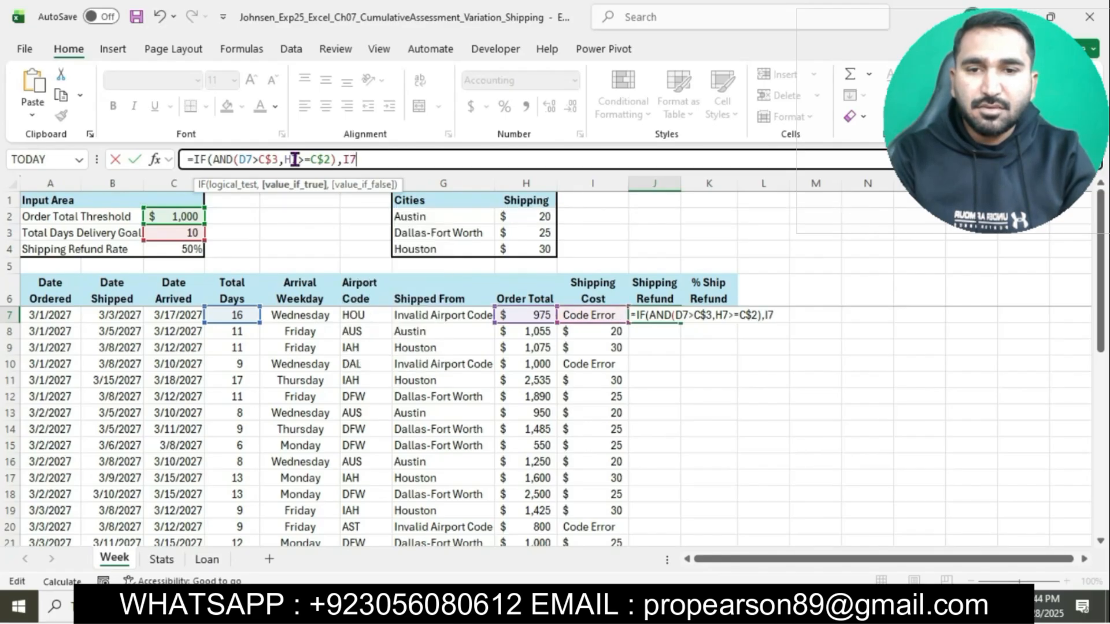
text(*C)
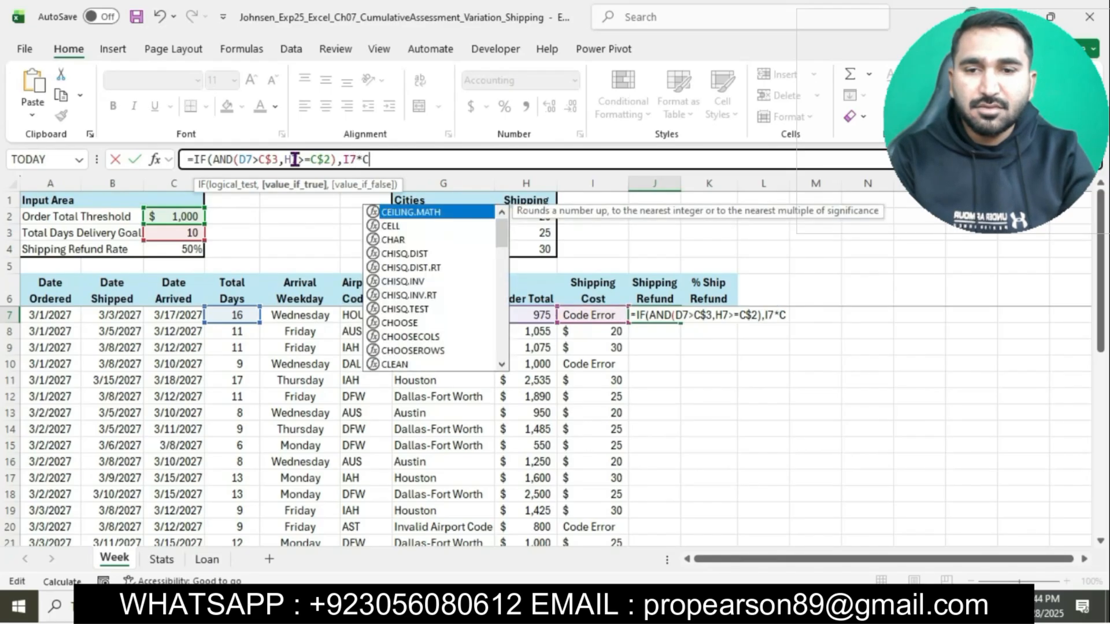
text($4,0)
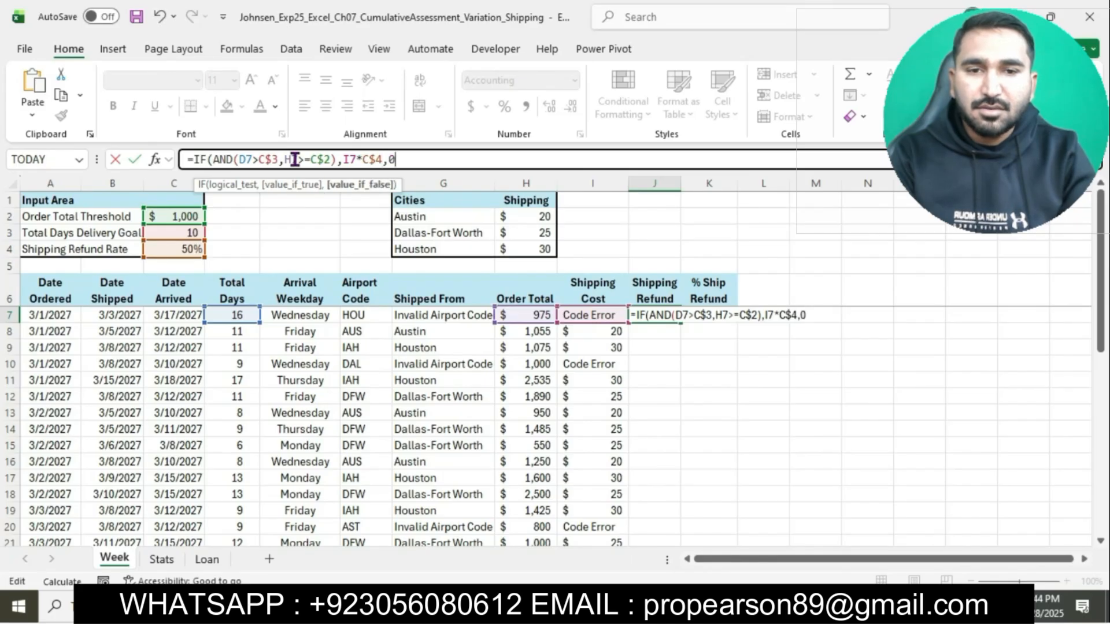
text())
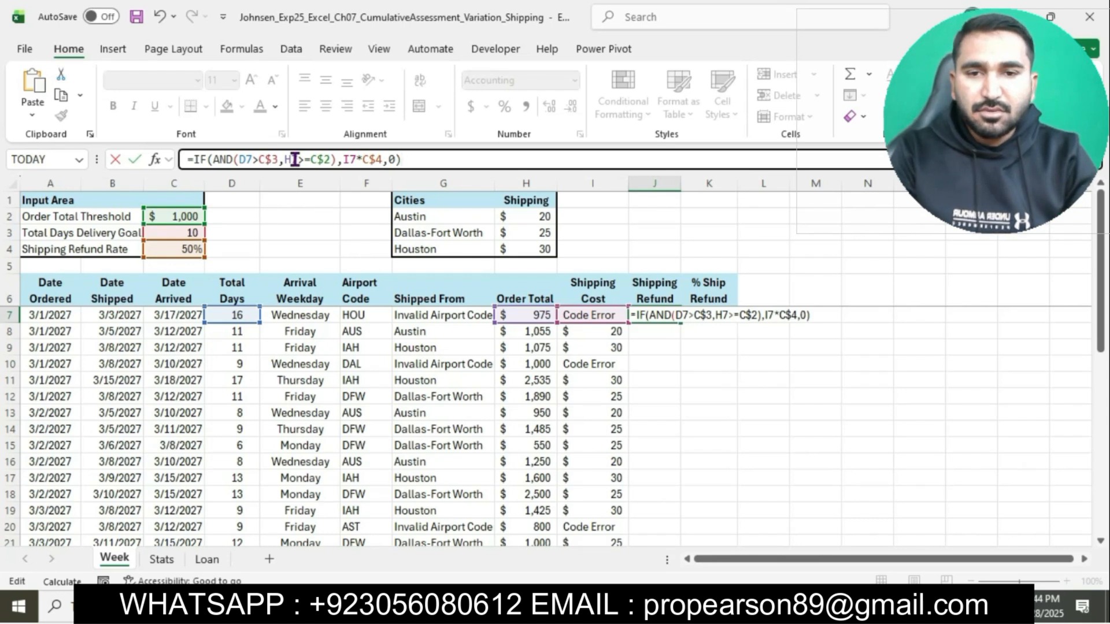
key(Return)
Check the copy instruction in Word, then copy the J7 formula down through J35 in Excel and review the column.
click(646, 316)
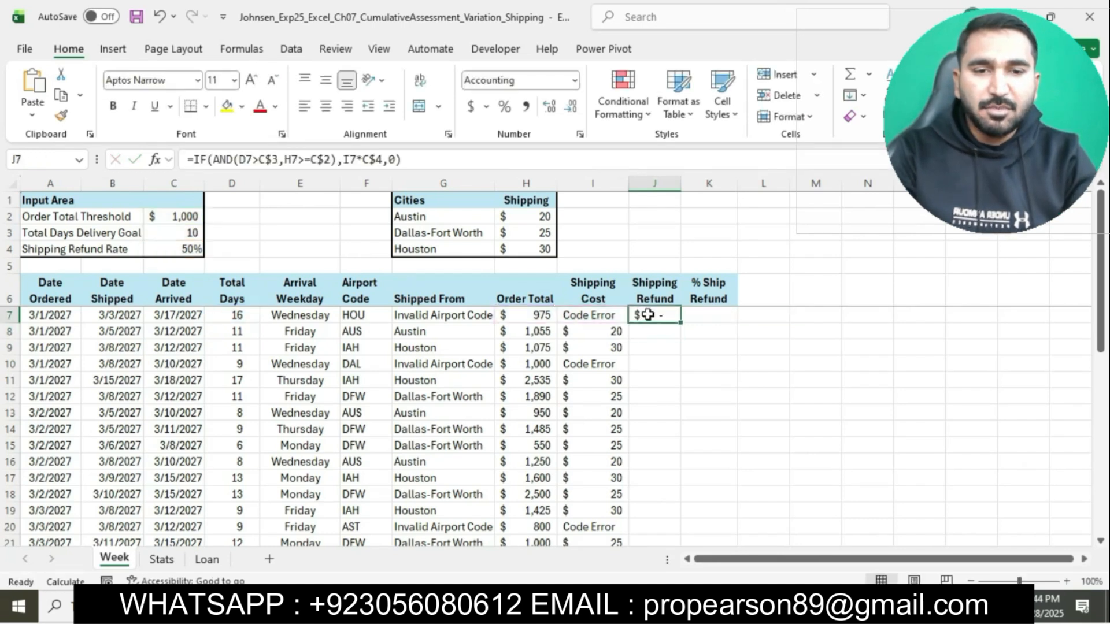
key(alt+Tab)
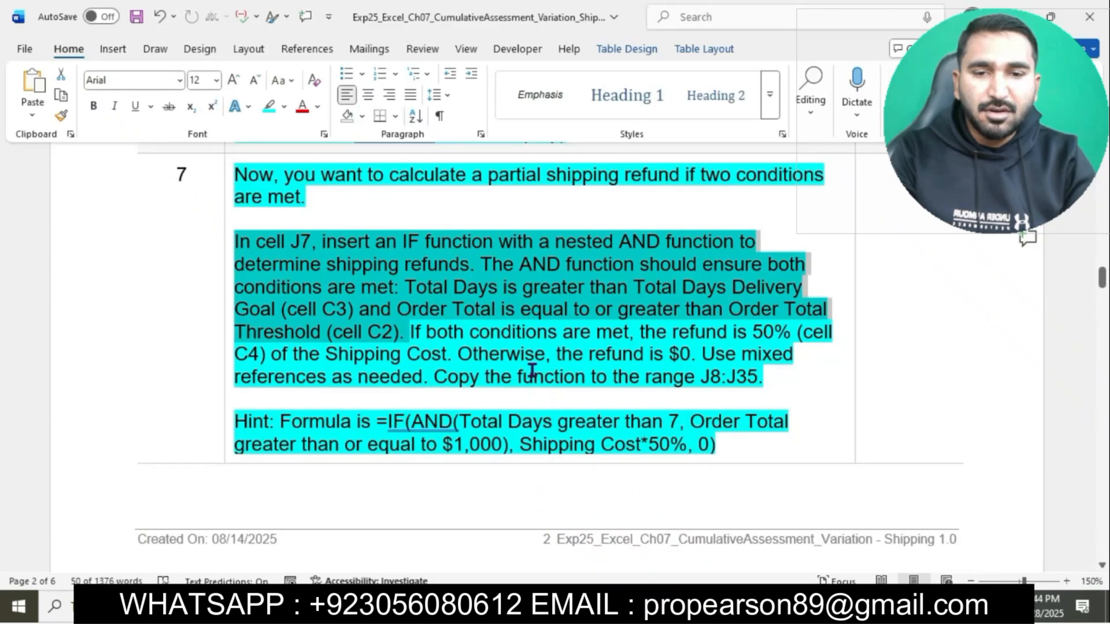
drag(434, 378, 769, 386)
key(alt+Tab)
drag(681, 325, 657, 522)
click(714, 424)
scroll(714, 422, up, 5)
scroll(715, 421, down, 1)
scroll(714, 421, up, 1)
Switch to Word, highlight the step 8 text in turquoise and select its instruction about the IFERROR function in K7.
click(514, 607)
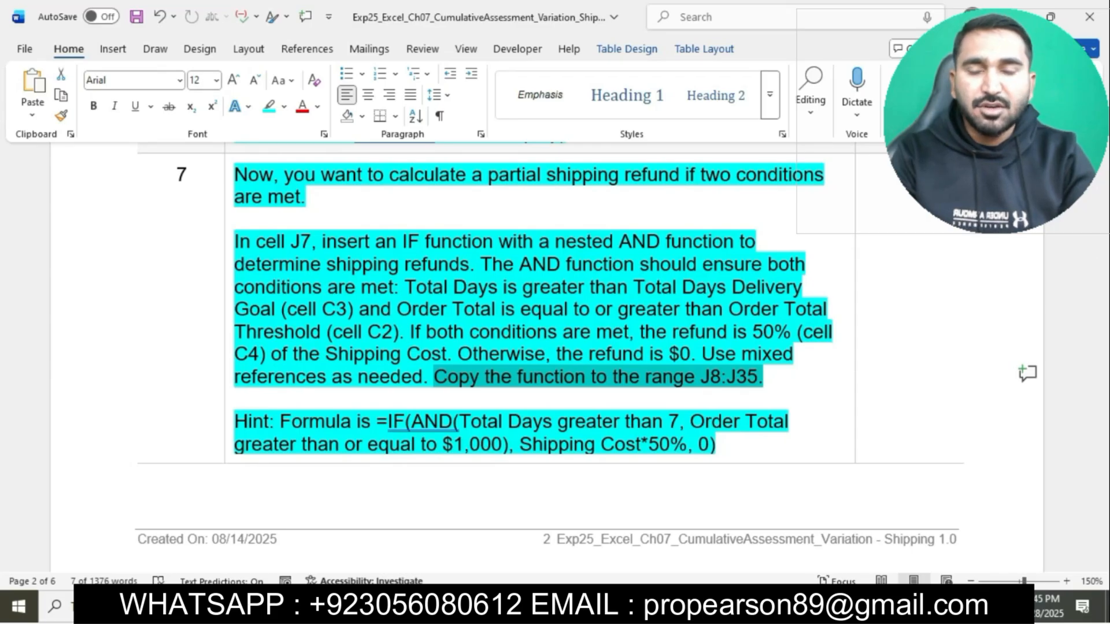
click(575, 377)
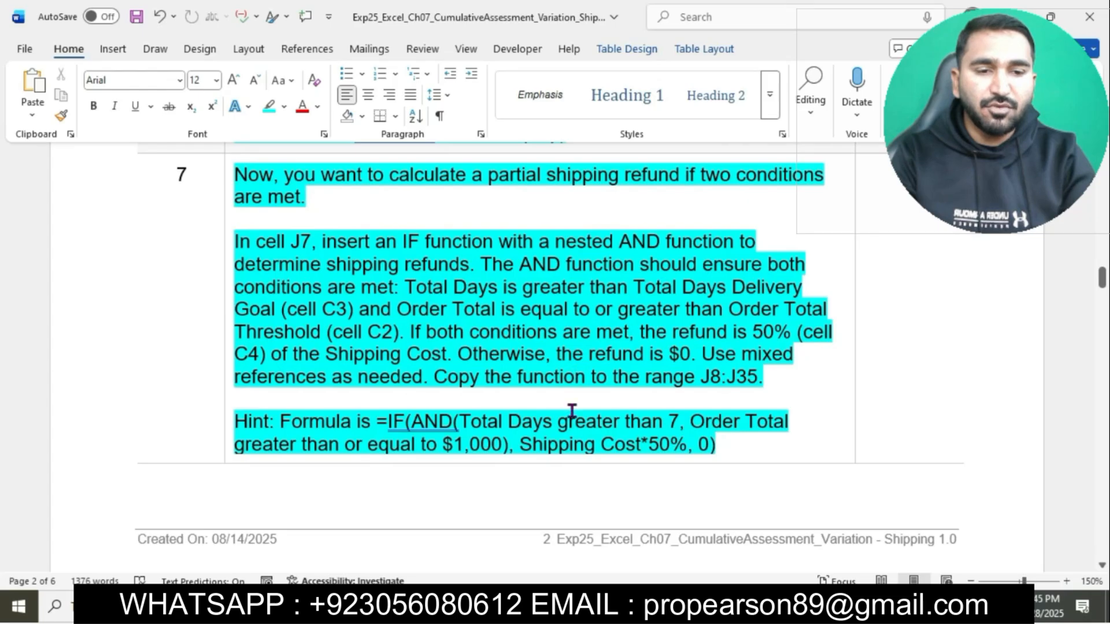
scroll(573, 410, down, 10)
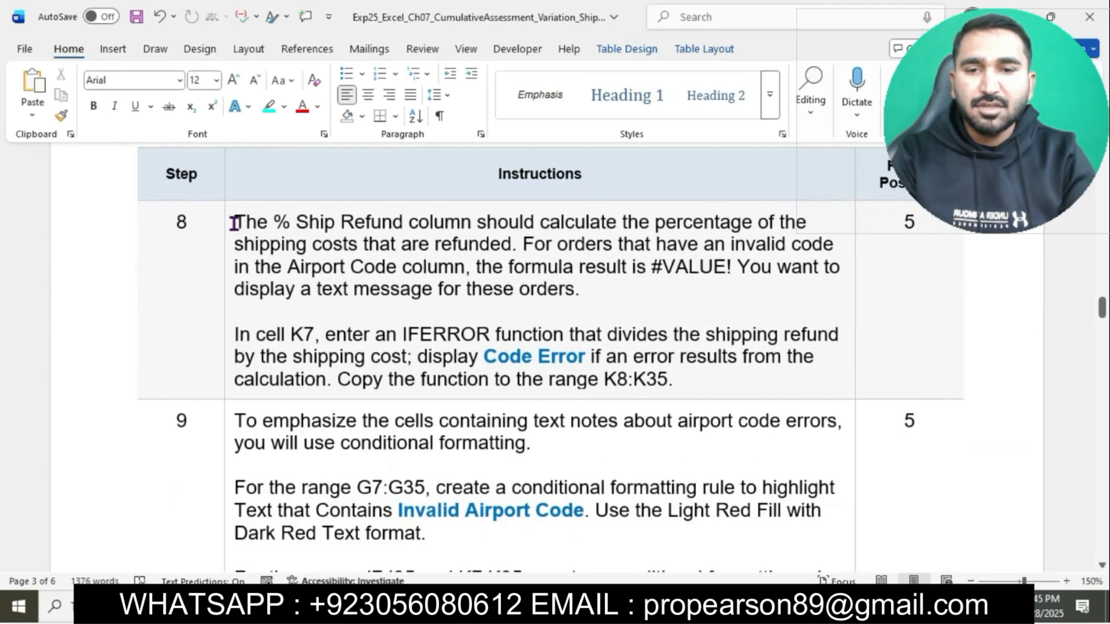
click(234, 223)
click(300, 191)
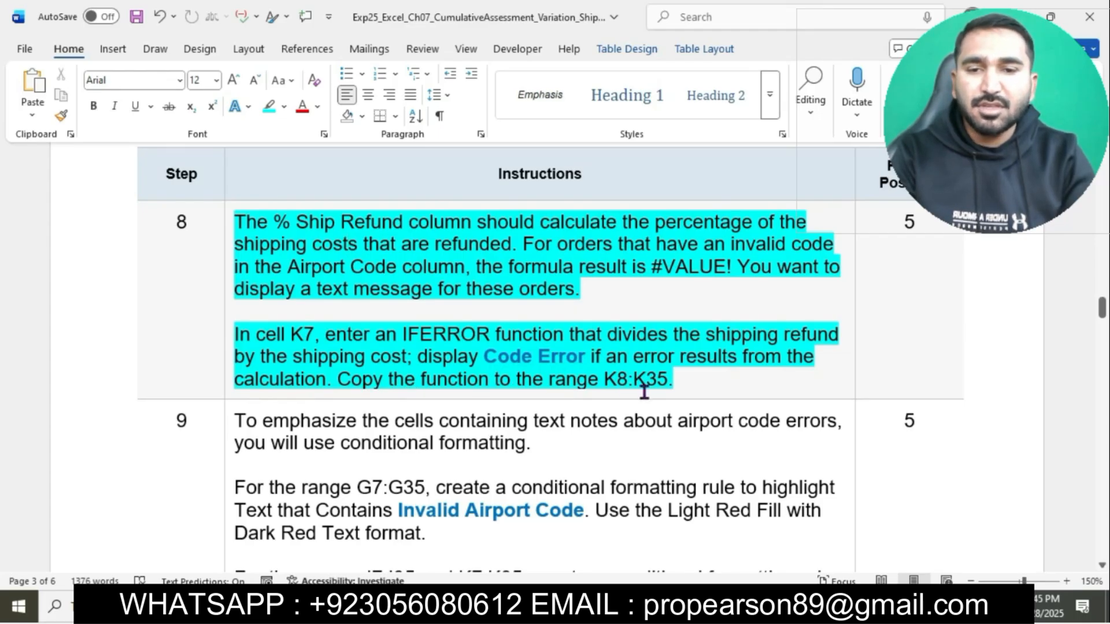
drag(238, 332, 325, 379)
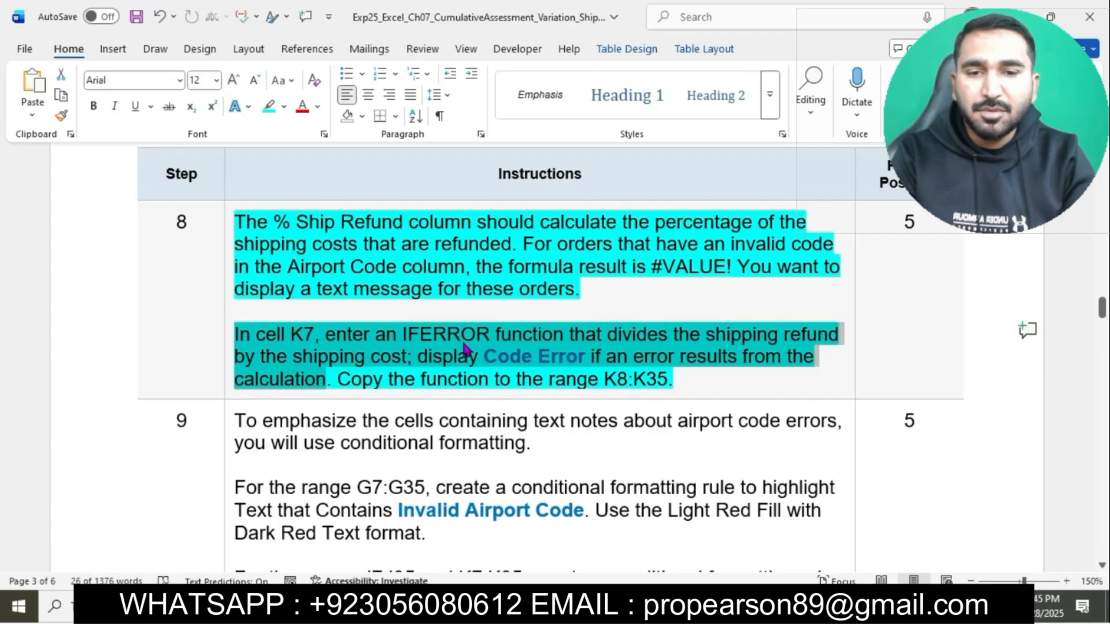
Switch to Excel and enter the formula =IFERROR(I7/J7, "Code Error") in cell K7.
key(alt+Tab)
click(722, 322)
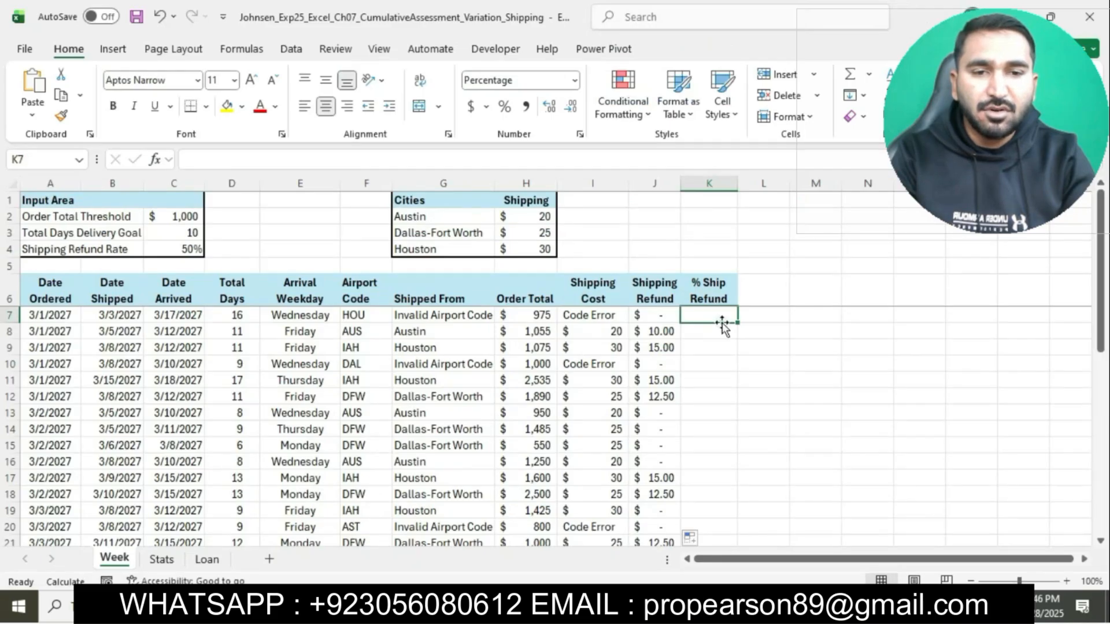
text(=I)
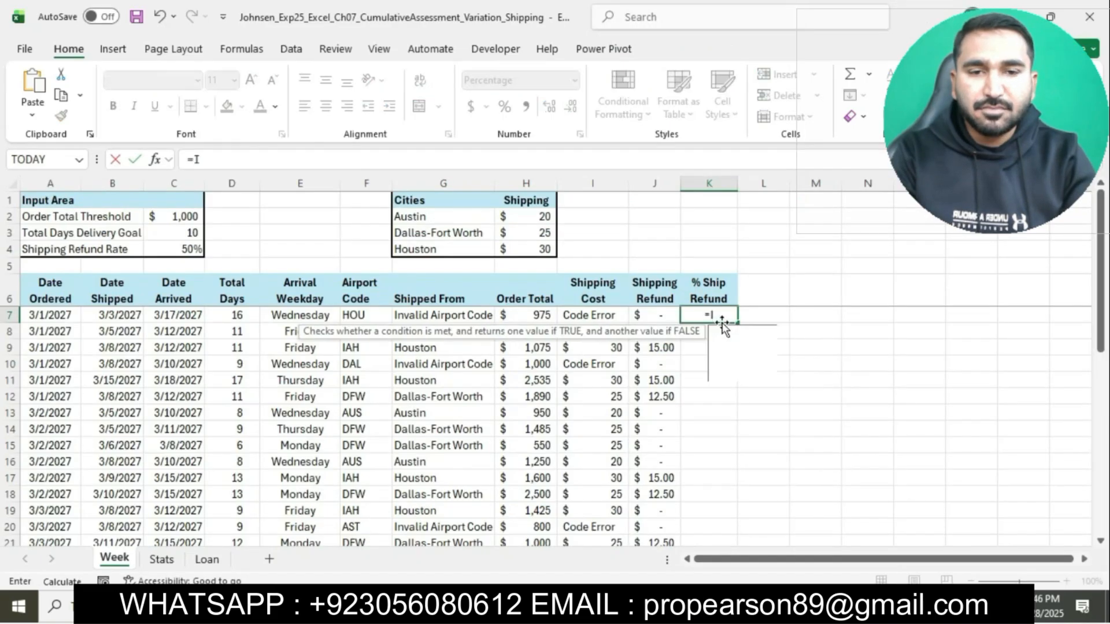
text(FERROR()
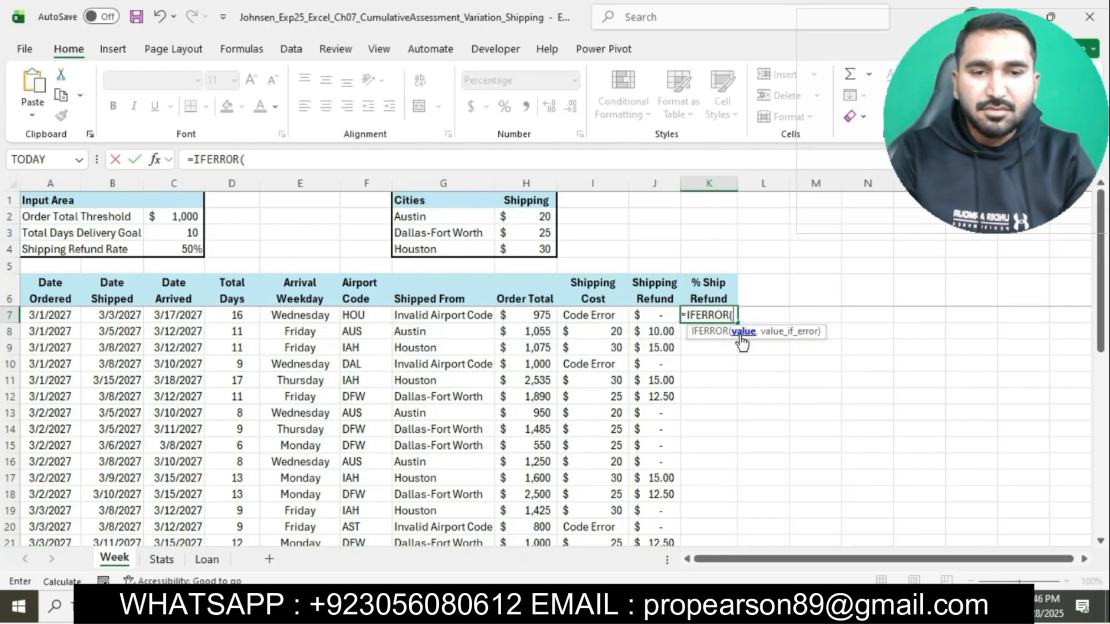
text(I7/J7,)
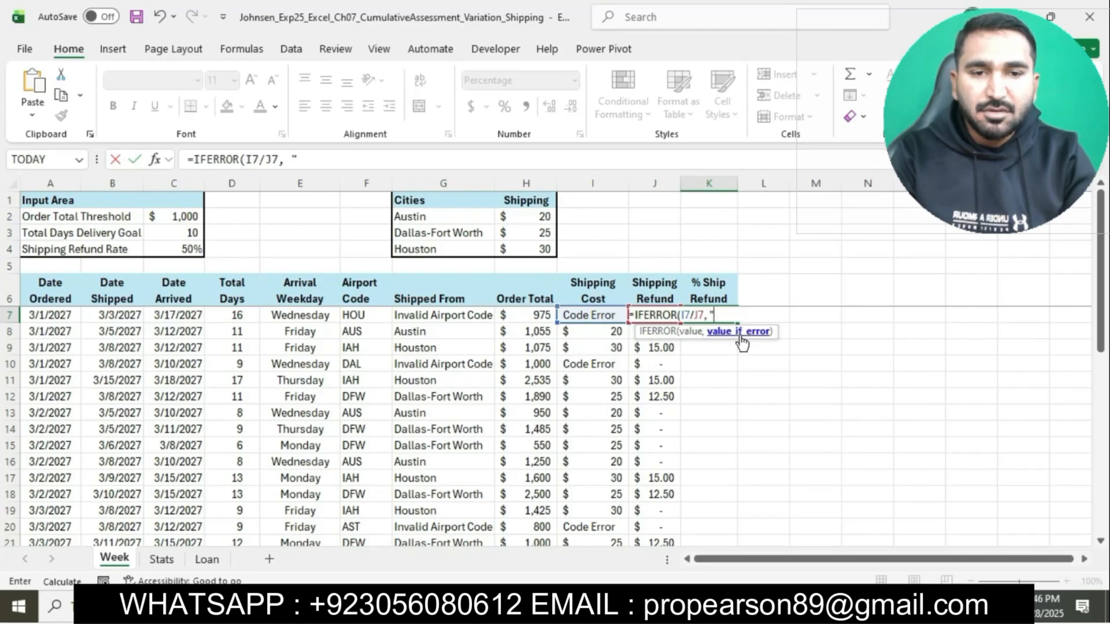
text( "Code)
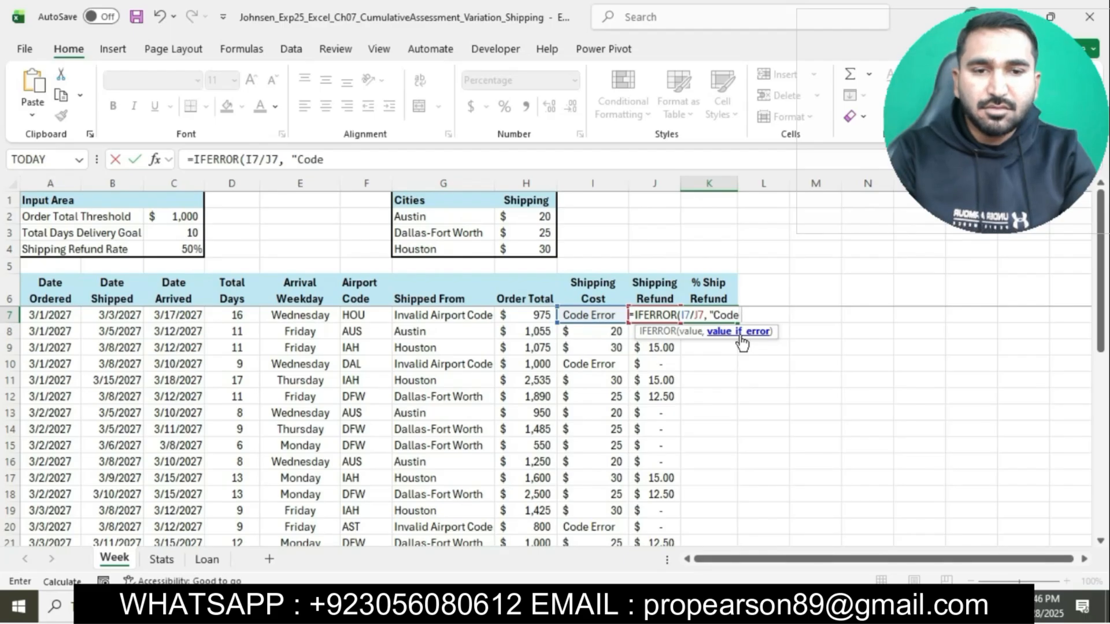
text( Error")
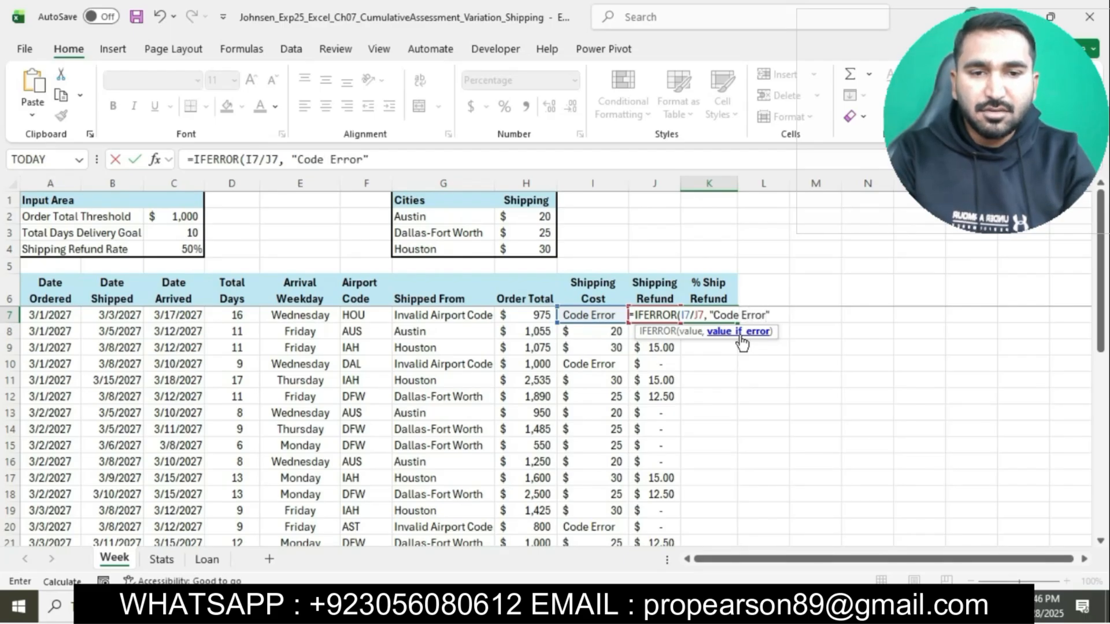
text())
key(Return)
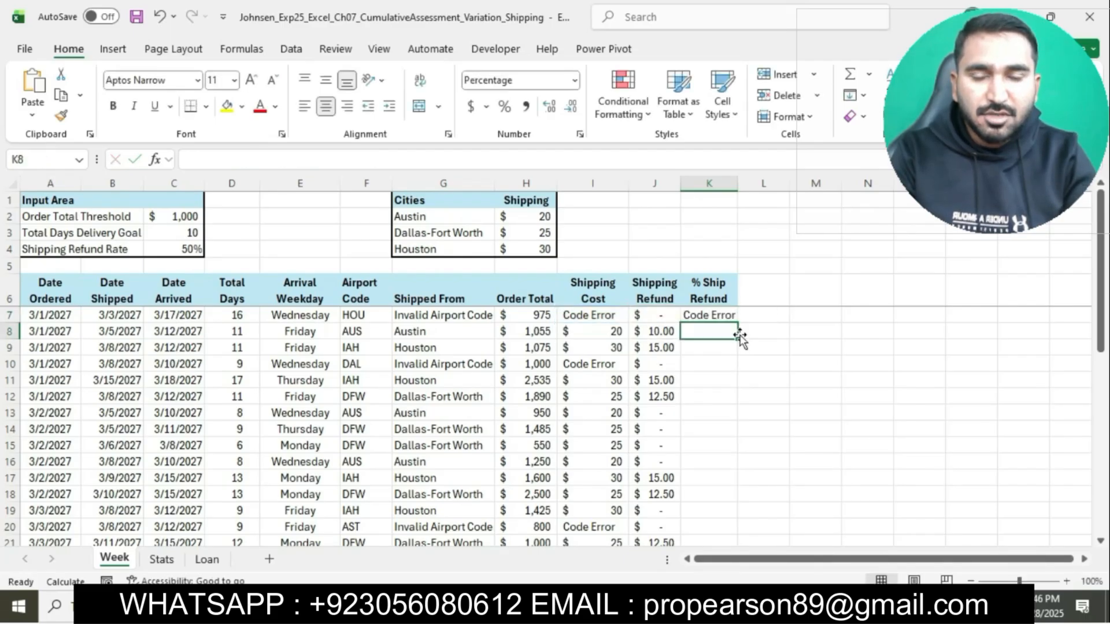
Select the step 8 copy instruction in Word, then copy the K7 formula down through K35 in Excel and review the column.
key(alt+Tab)
drag(338, 383, 678, 377)
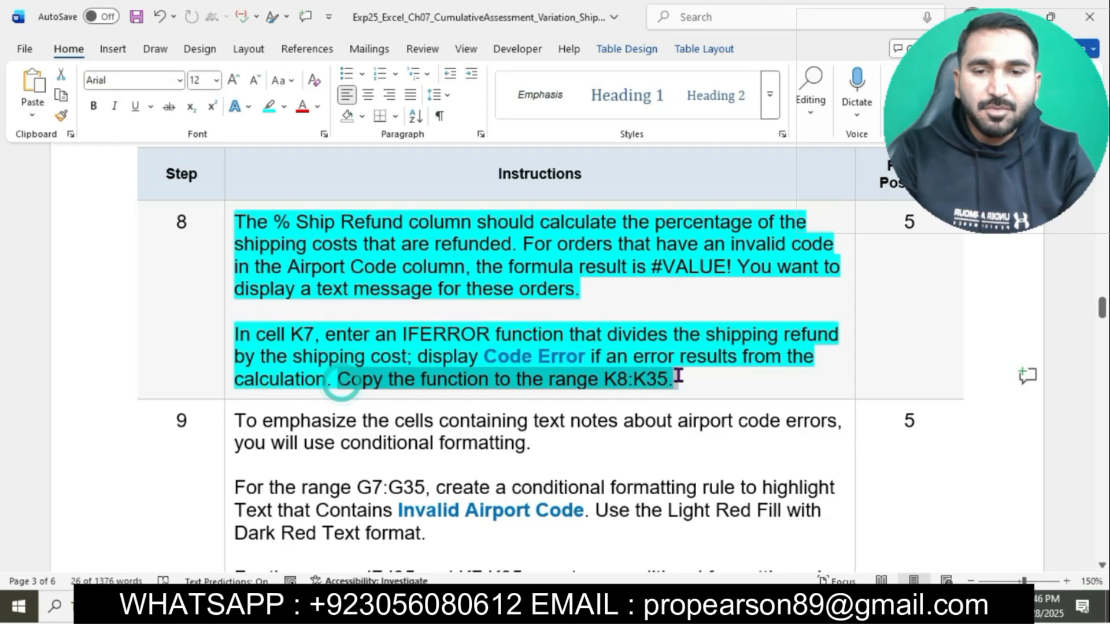
key(alt+Tab)
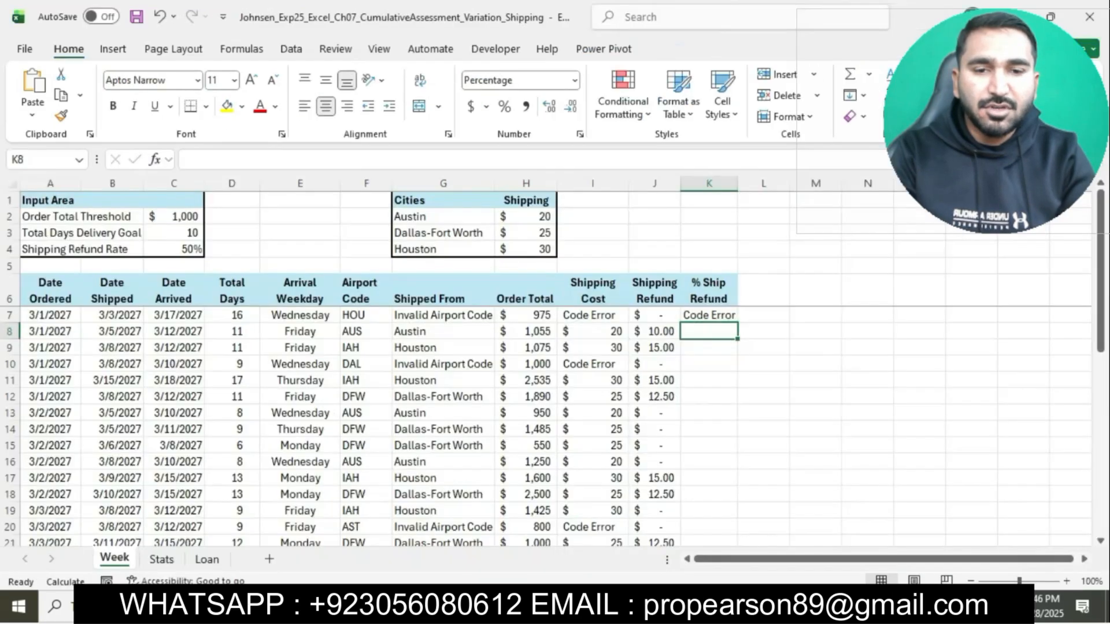
click(725, 315)
drag(737, 323, 696, 520)
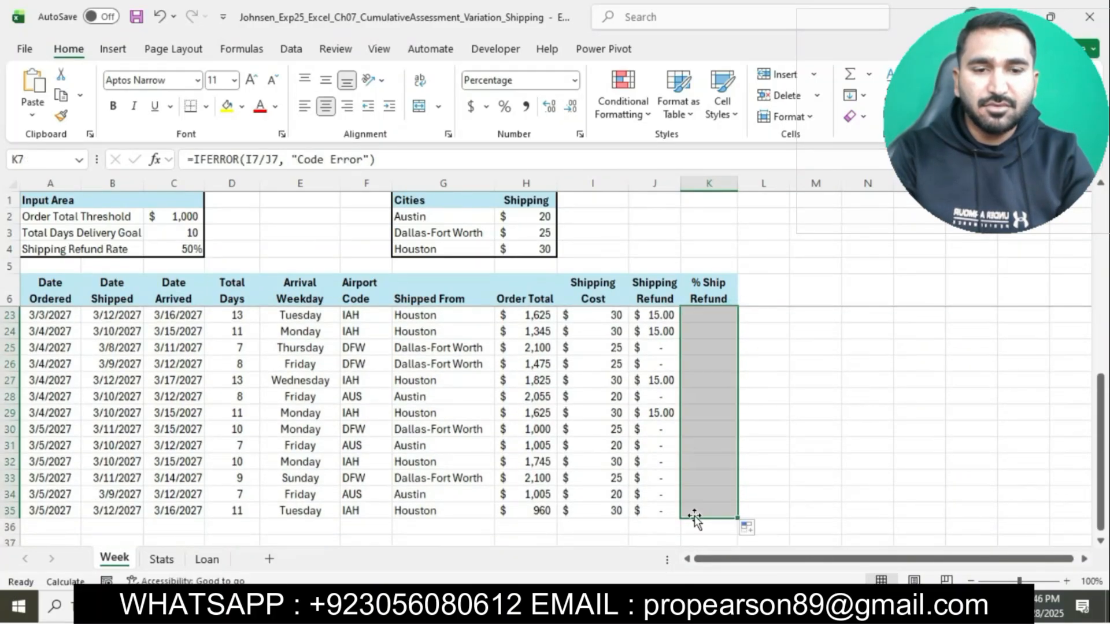
click(785, 449)
scroll(780, 450, up, 5)
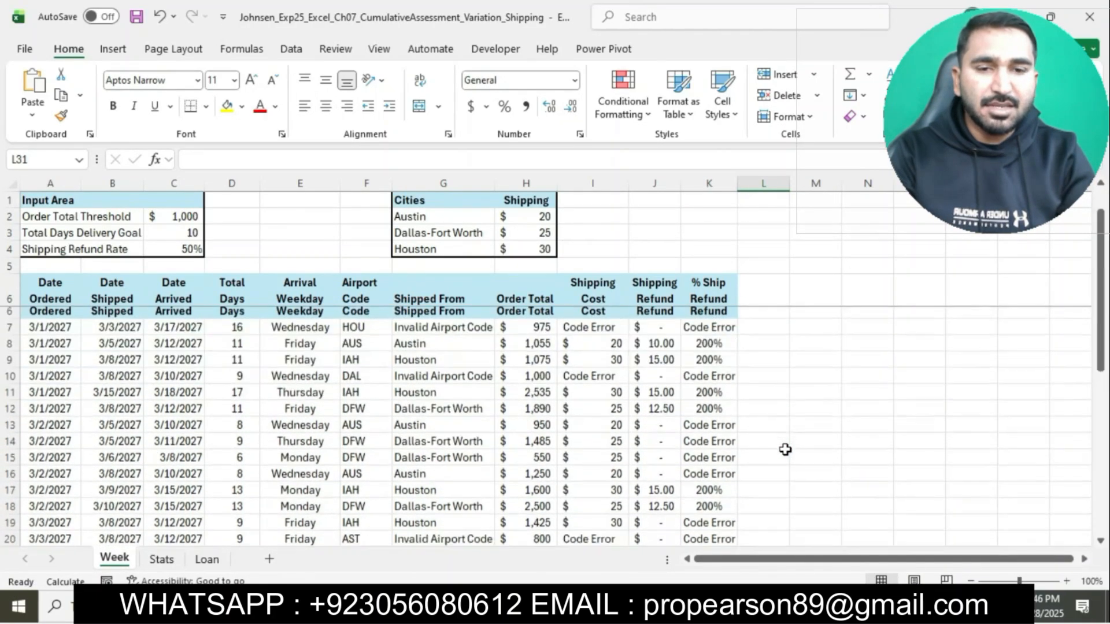
Switch to Word and start selecting the step 9 conditional formatting instructions from their first line.
click(543, 606)
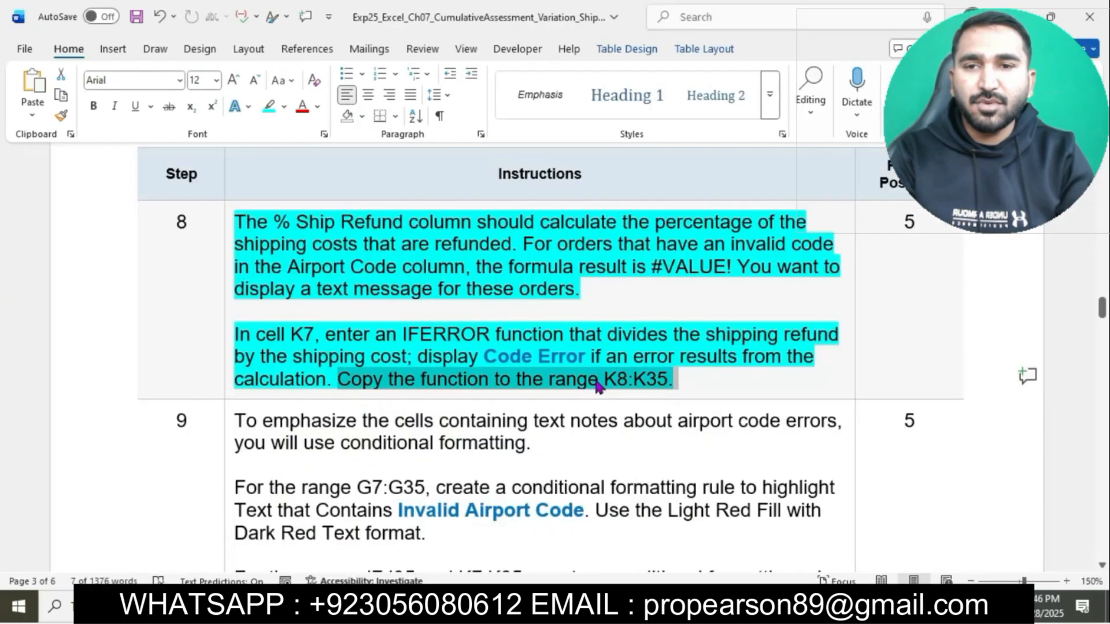
click(600, 361)
scroll(600, 363, down, 1)
scroll(601, 362, down, 3)
click(234, 163)
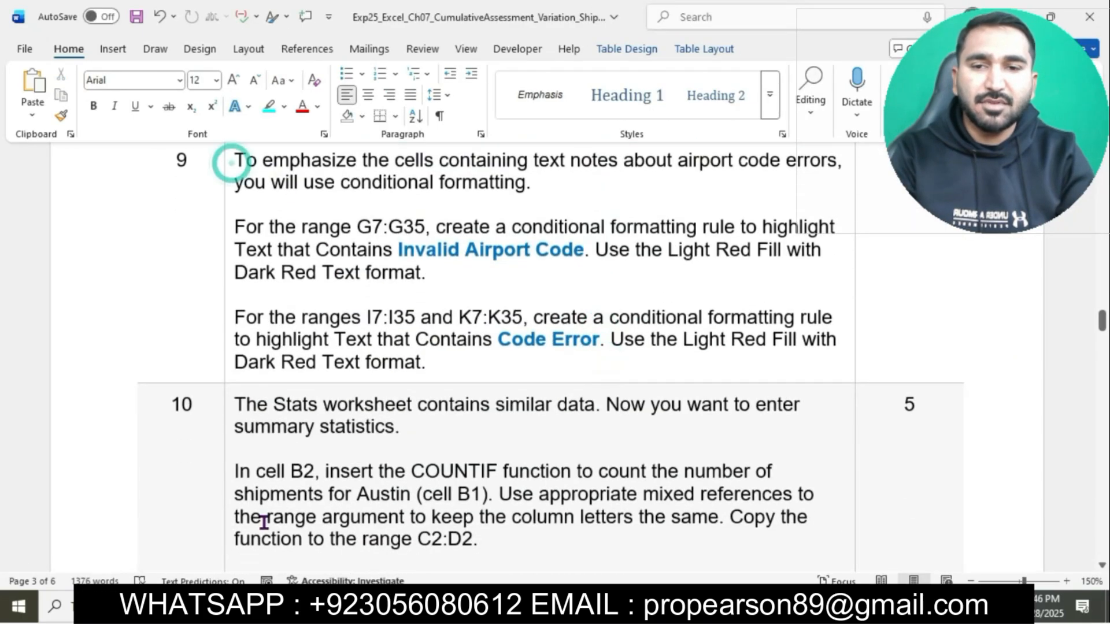